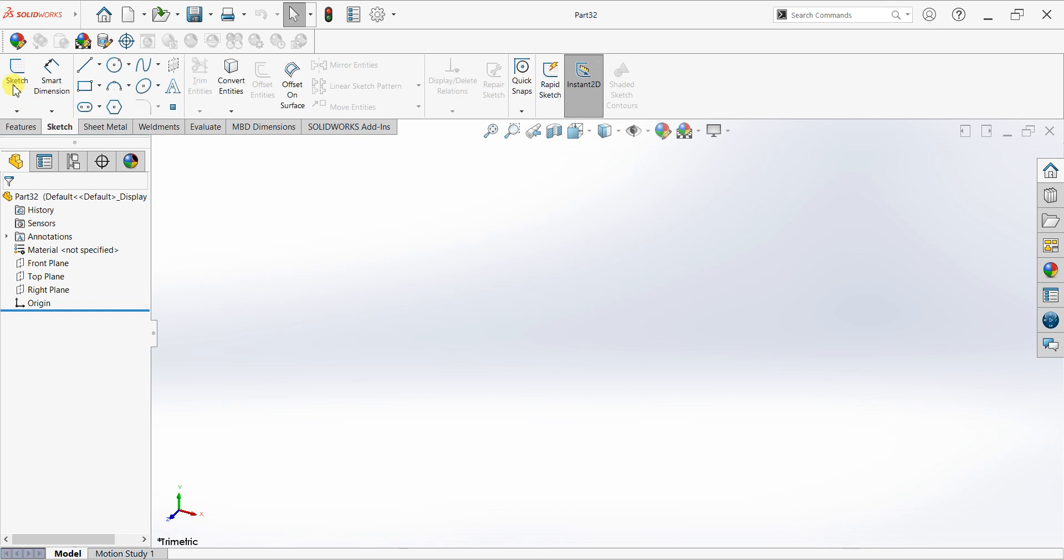
Step: Start a sketch on the Front Plane and draw two origin-centred circles, about 179 mm and 142 mm in diameter
click(477, 221)
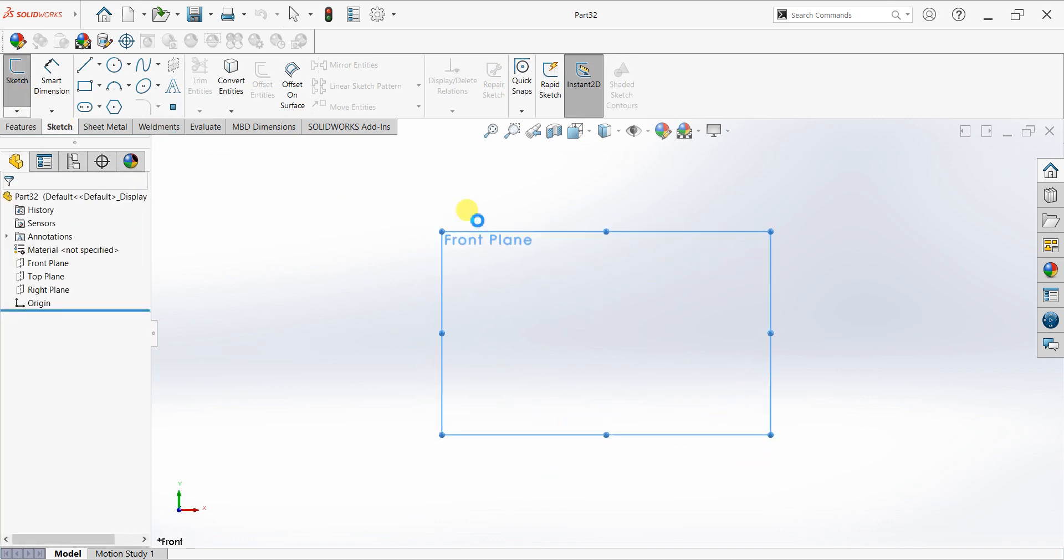
click(120, 75)
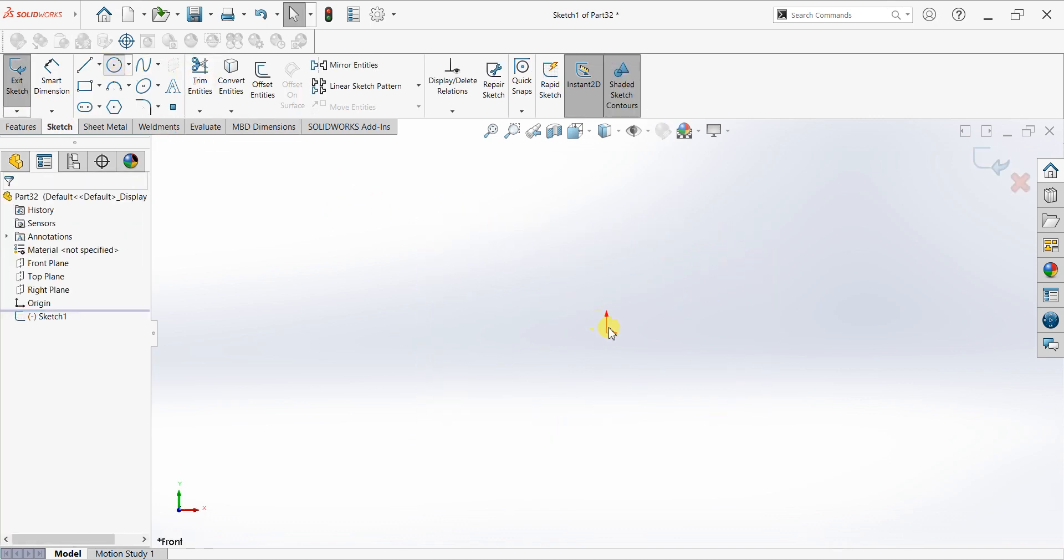
click(610, 332)
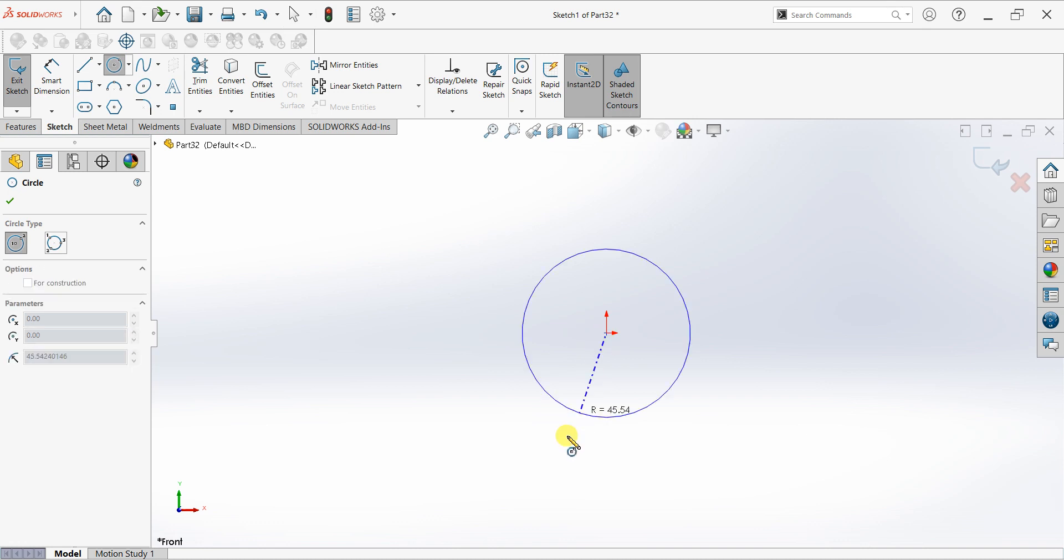
click(547, 486)
click(607, 333)
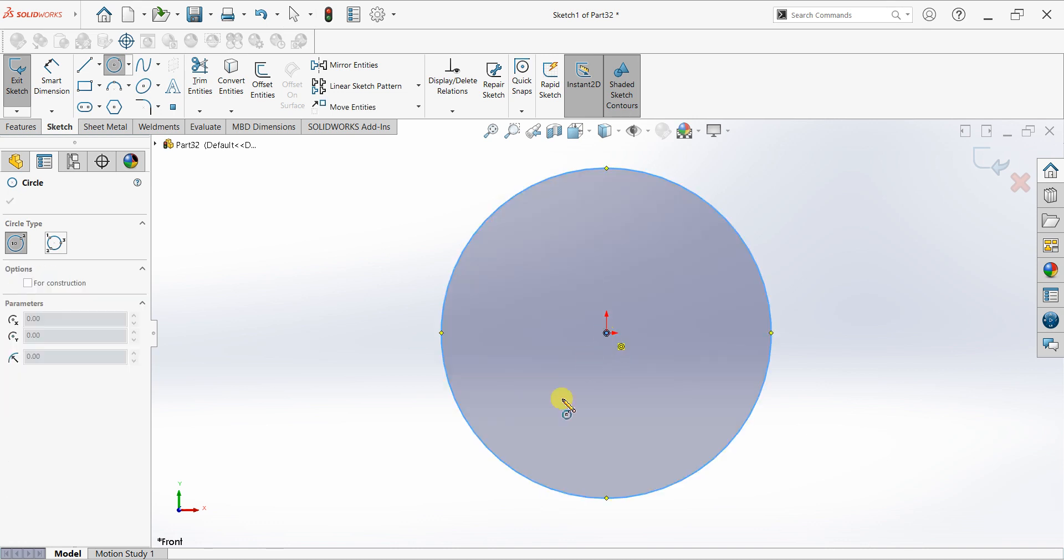
click(540, 446)
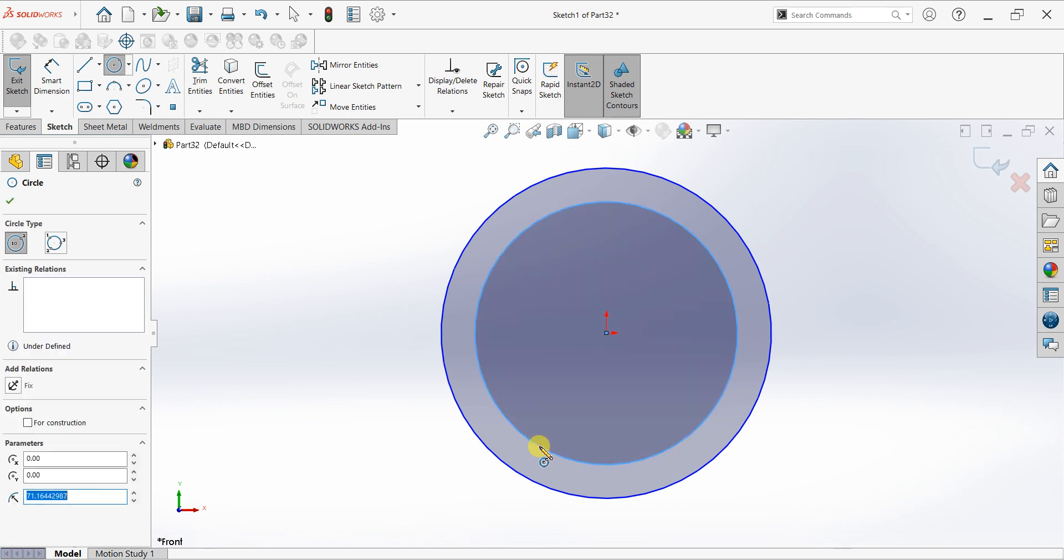
click(15, 201)
Step: Draw an L-shaped leg with lines from the outer circle's left quadrant, about 123 mm down, with an outward foot about 75 mm long underneath
scroll(637, 347, up, 2)
scroll(732, 361, down, 2)
scroll(647, 404, up, 1)
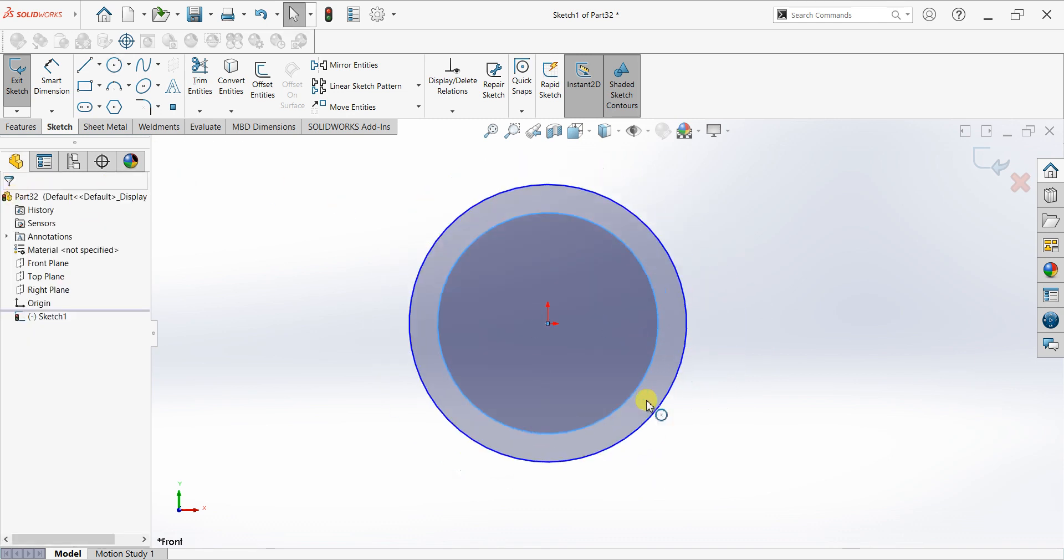
scroll(648, 404, up, 2)
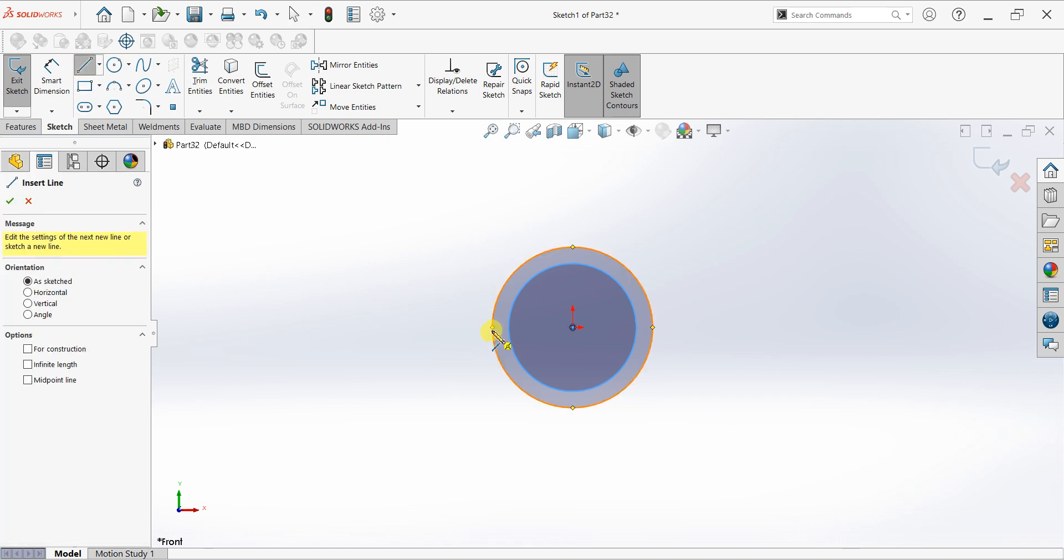
click(490, 329)
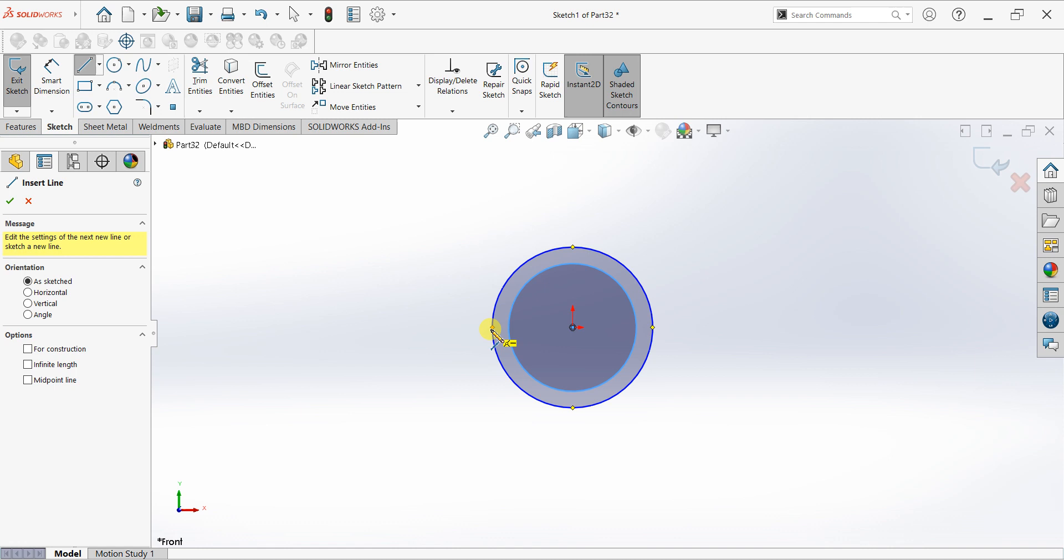
drag(491, 328, 491, 439)
click(492, 438)
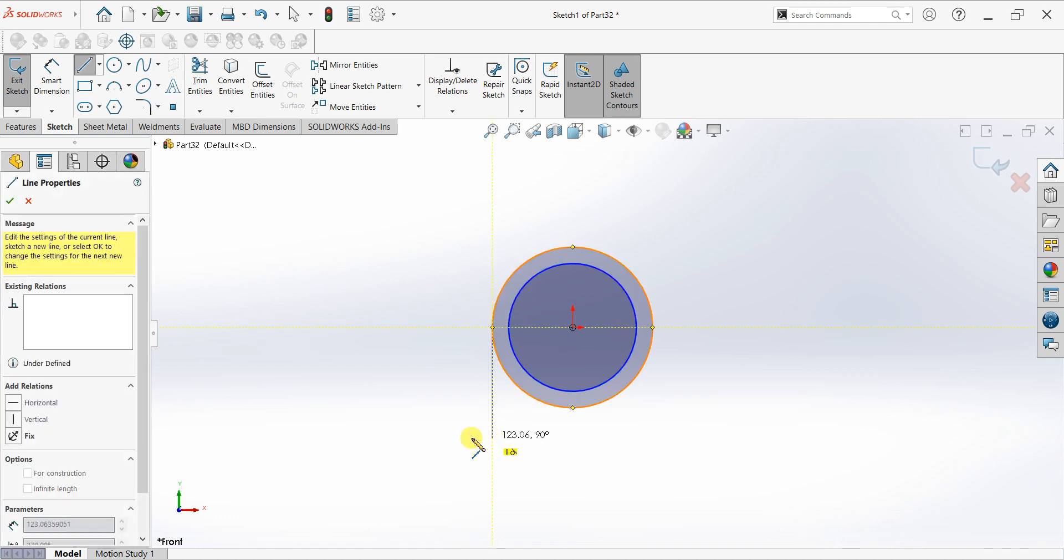
click(441, 438)
click(442, 459)
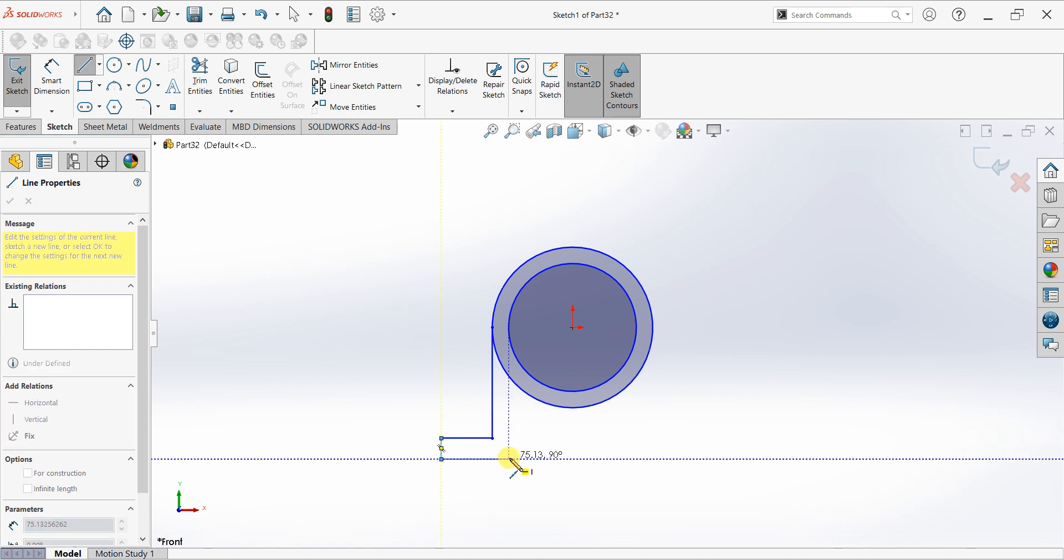
click(509, 459)
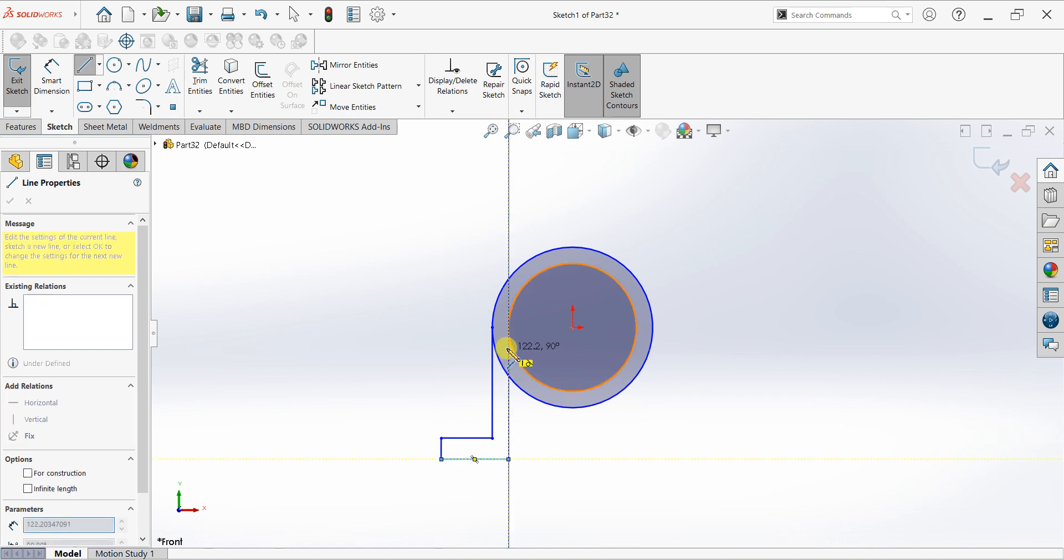
click(510, 377)
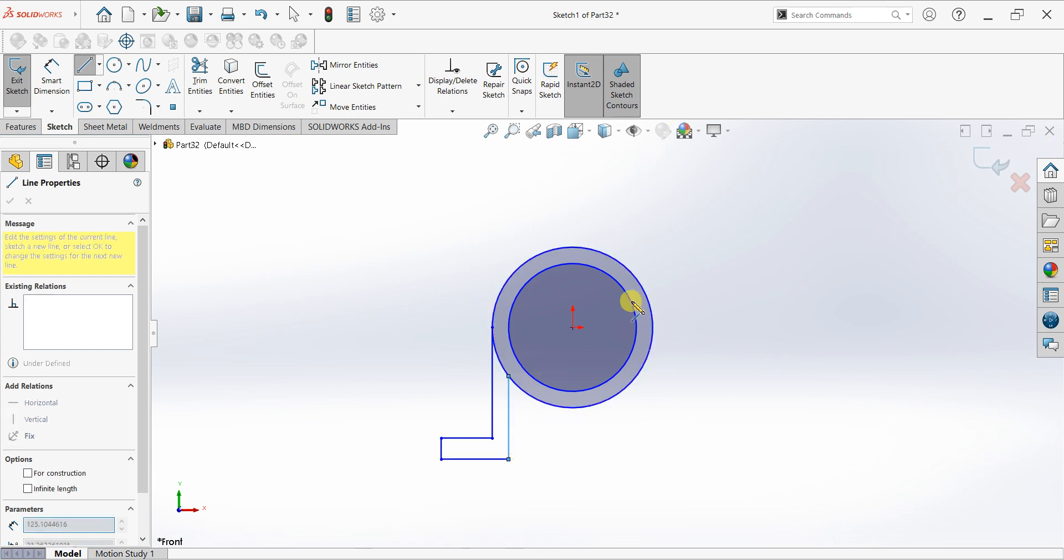
right_click(636, 302)
click(659, 309)
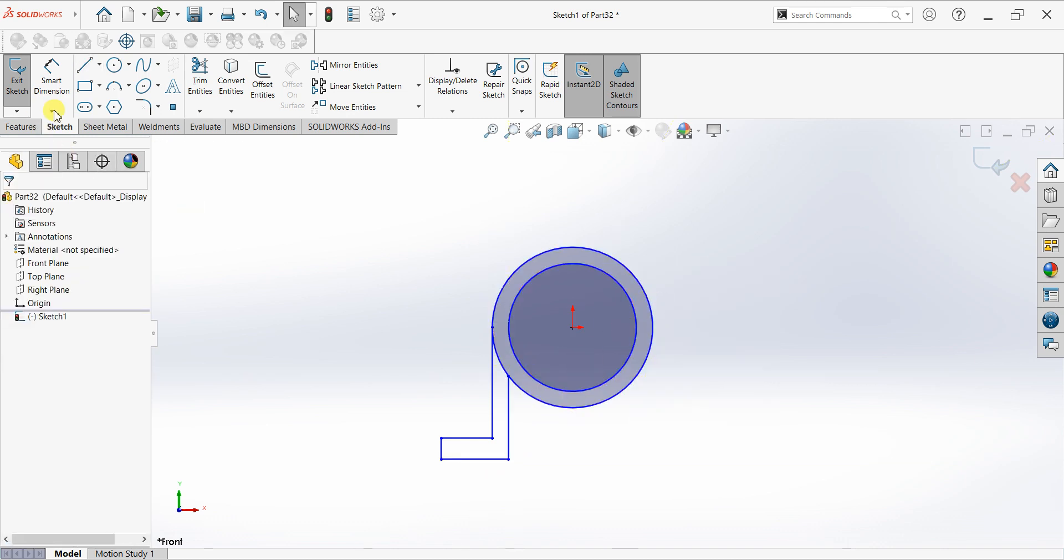
Step: Draw a vertical construction line from the origin up to the top of the outer circle
click(101, 68)
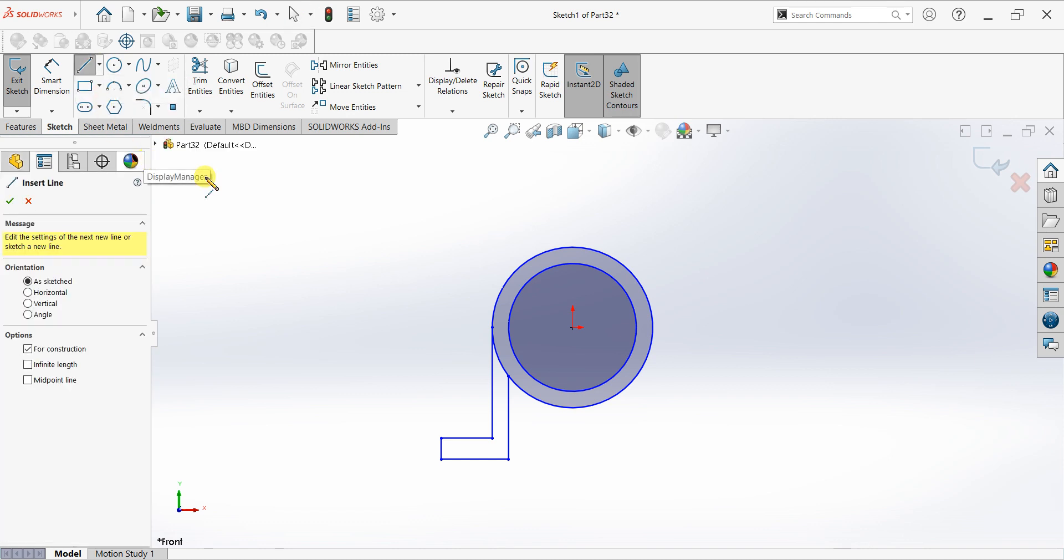
drag(573, 329, 572, 247)
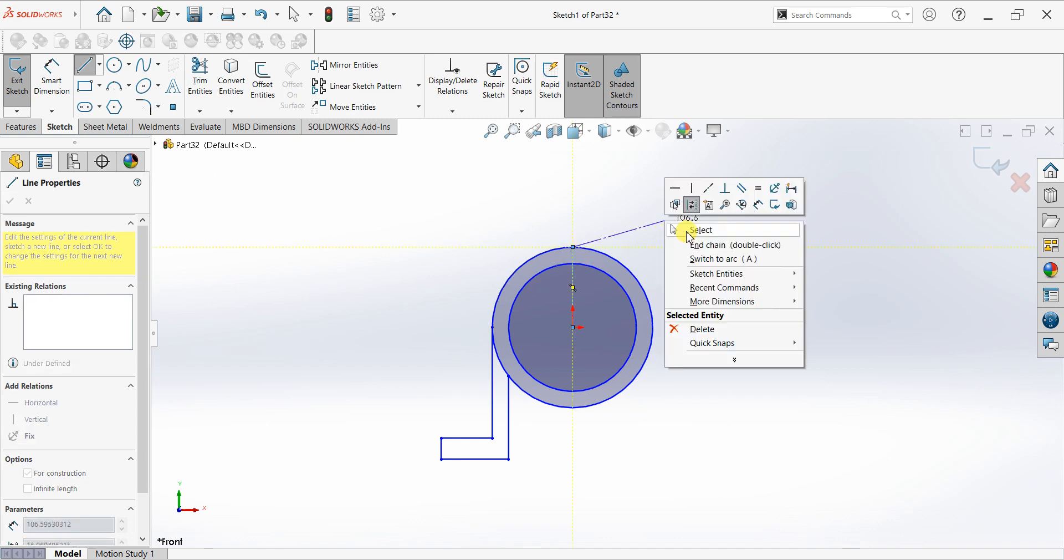
key(Escape)
key(Escape)
scroll(610, 350, down, 1)
scroll(611, 349, down, 1)
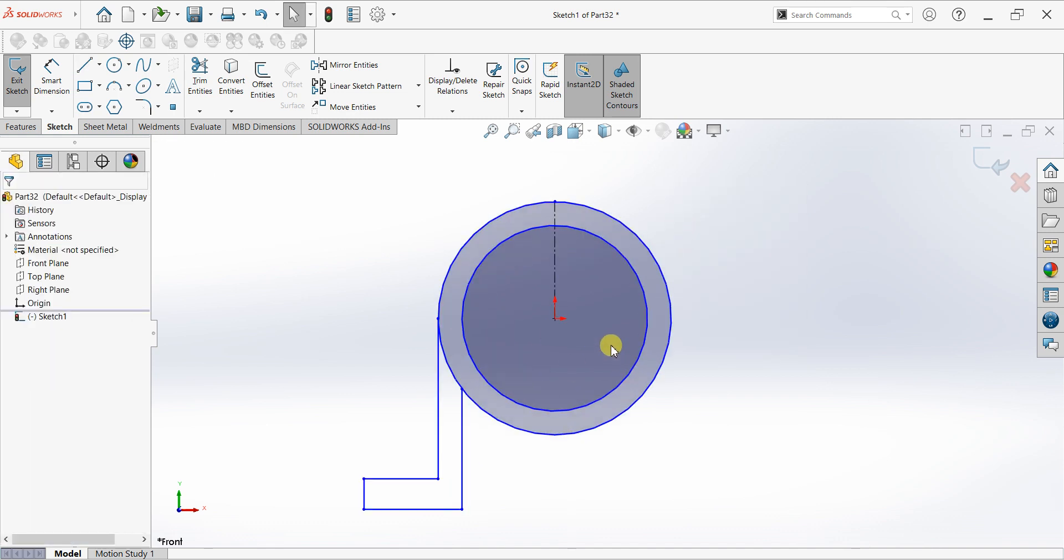
Step: Dimension the outer circle's diameter at 200 mm
click(49, 83)
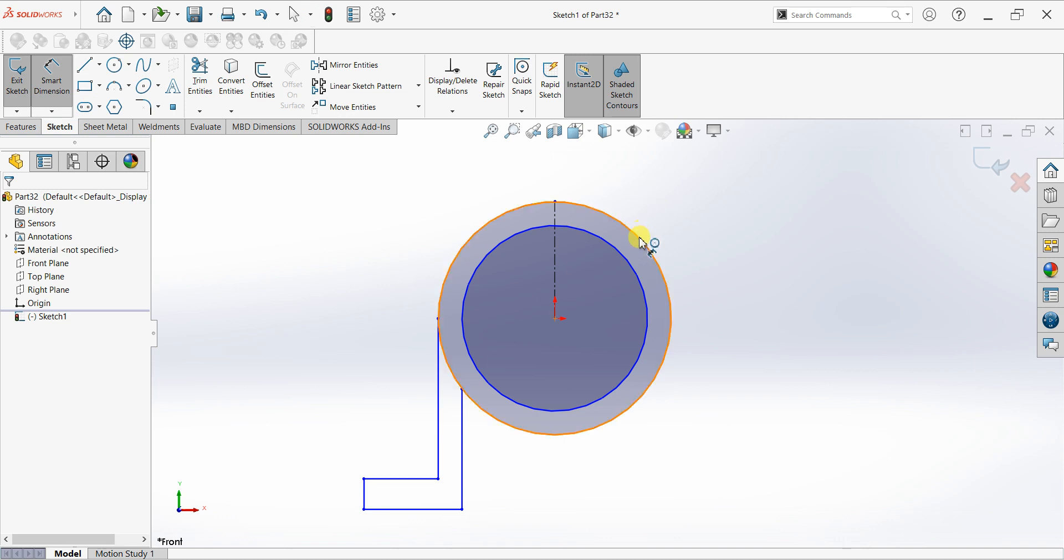
click(708, 235)
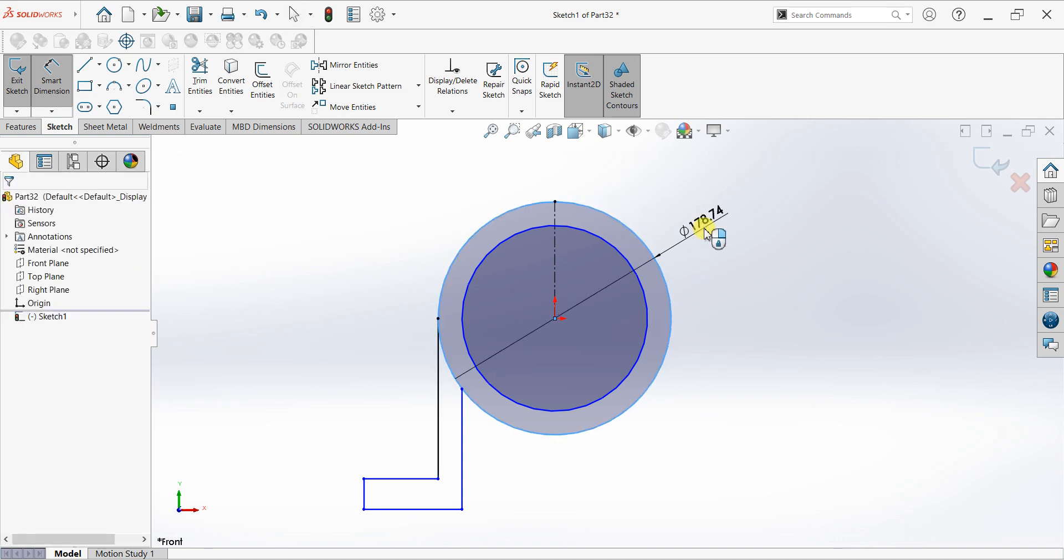
click(708, 234)
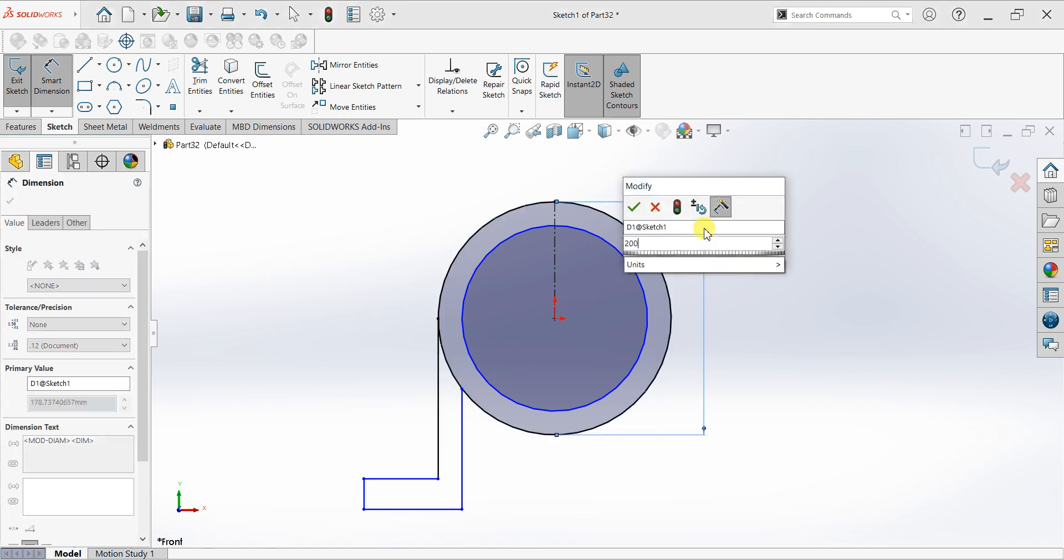
text(200)
key(Return)
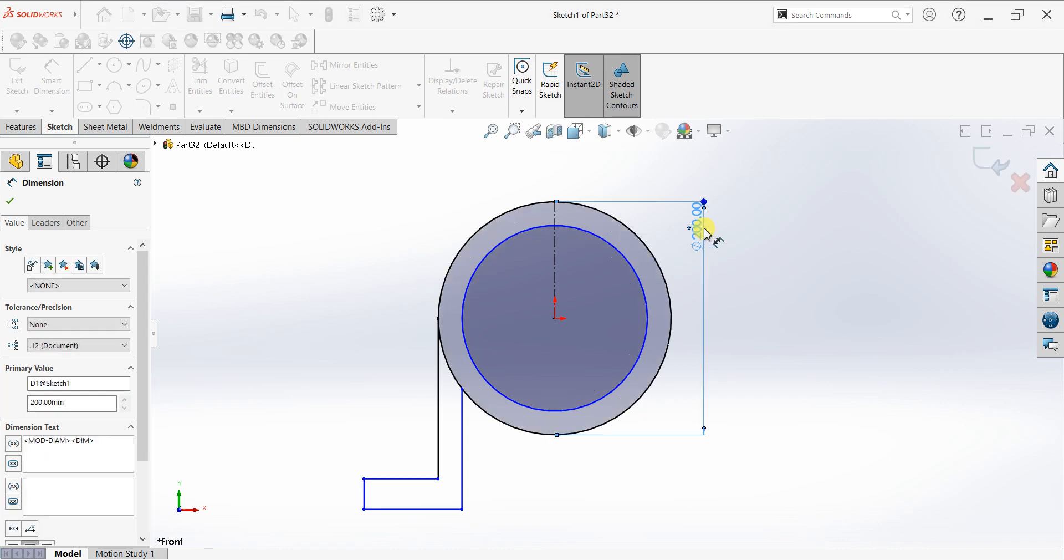
Step: Dimension the inner circle's diameter at 160 mm, and change it to 150 mm
click(499, 244)
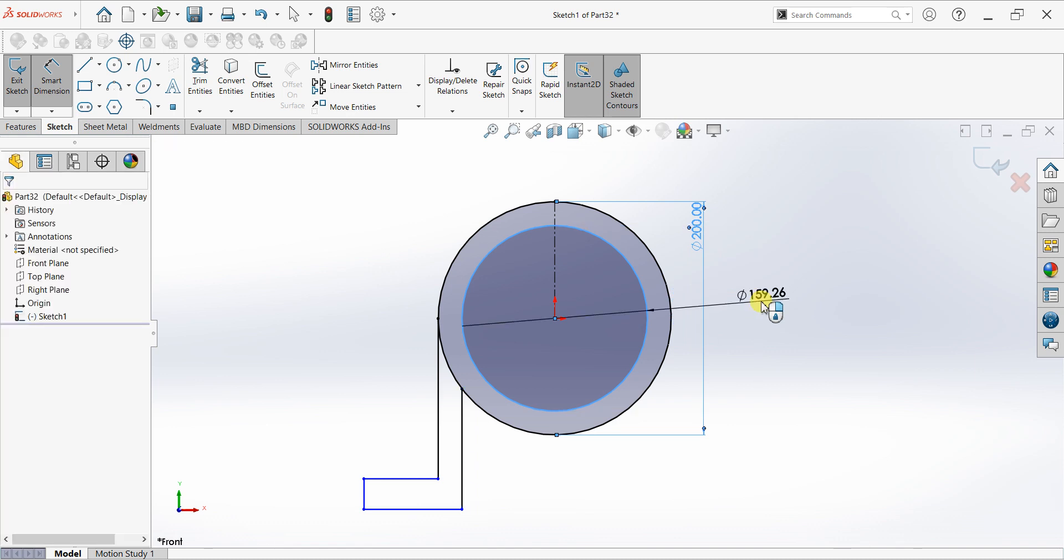
click(764, 306)
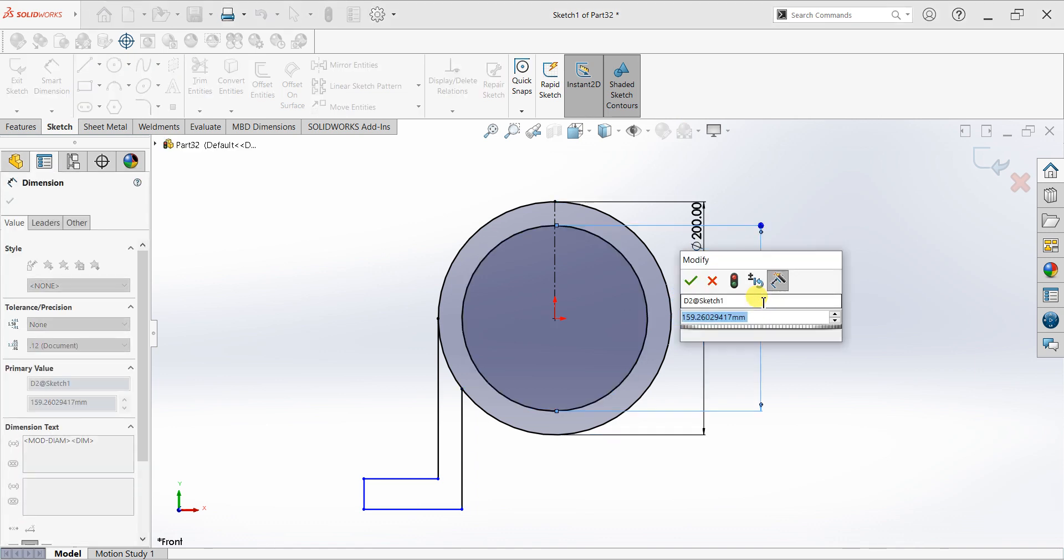
text(160)
key(Return)
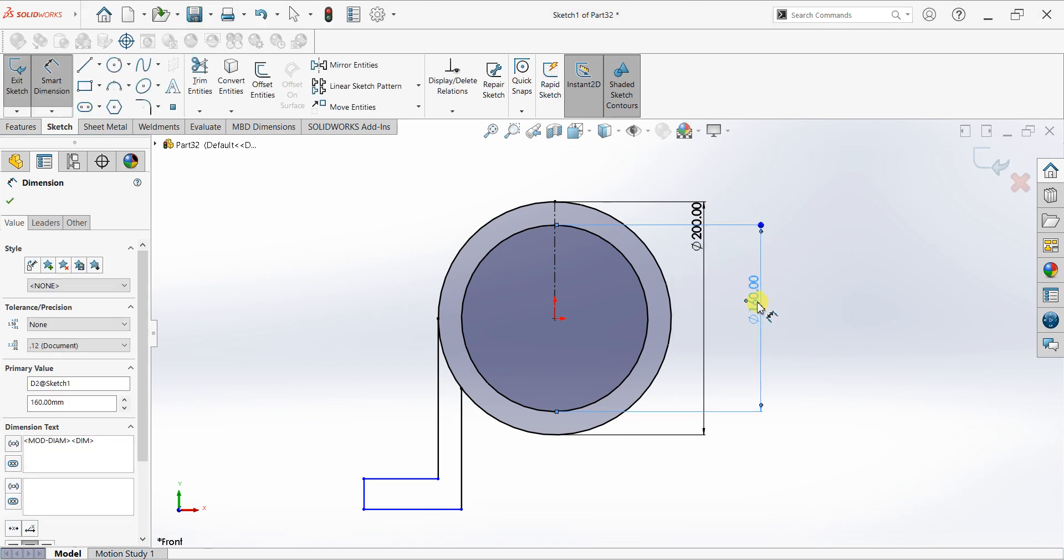
key(Escape)
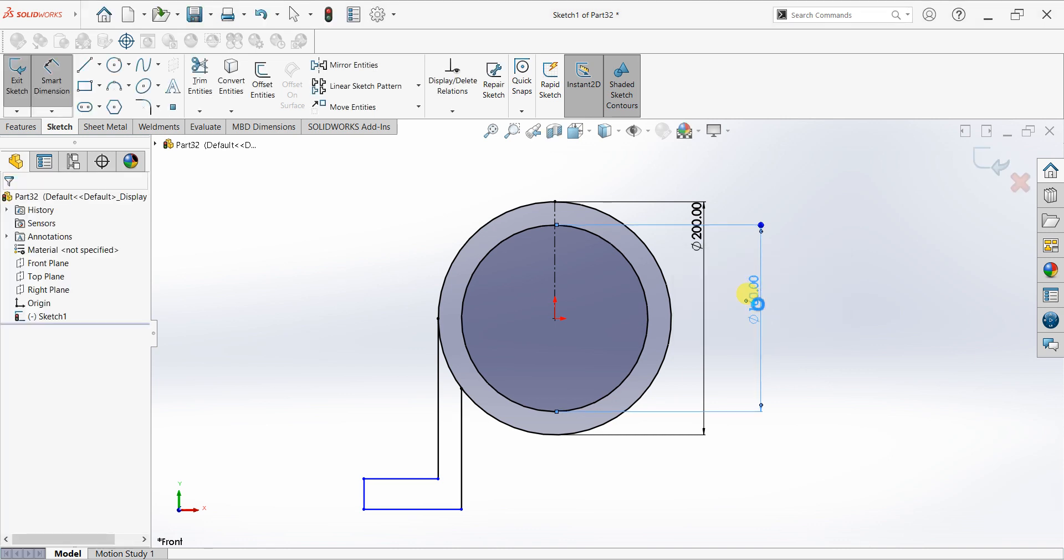
text(160.00mm)
key(Return)
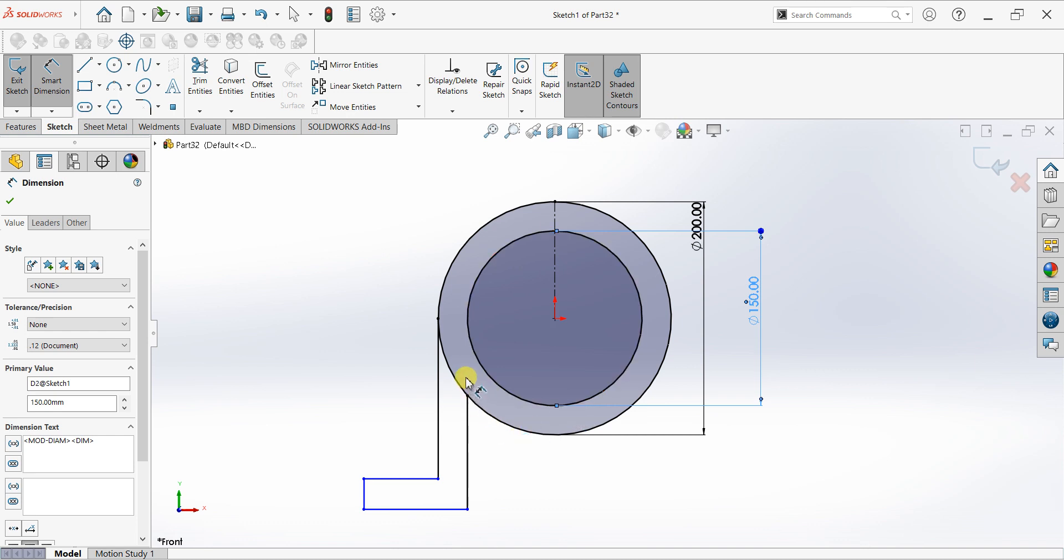
Step: Dimension the vertical distance from the origin to the foot's bottom line at 150 mm
click(556, 320)
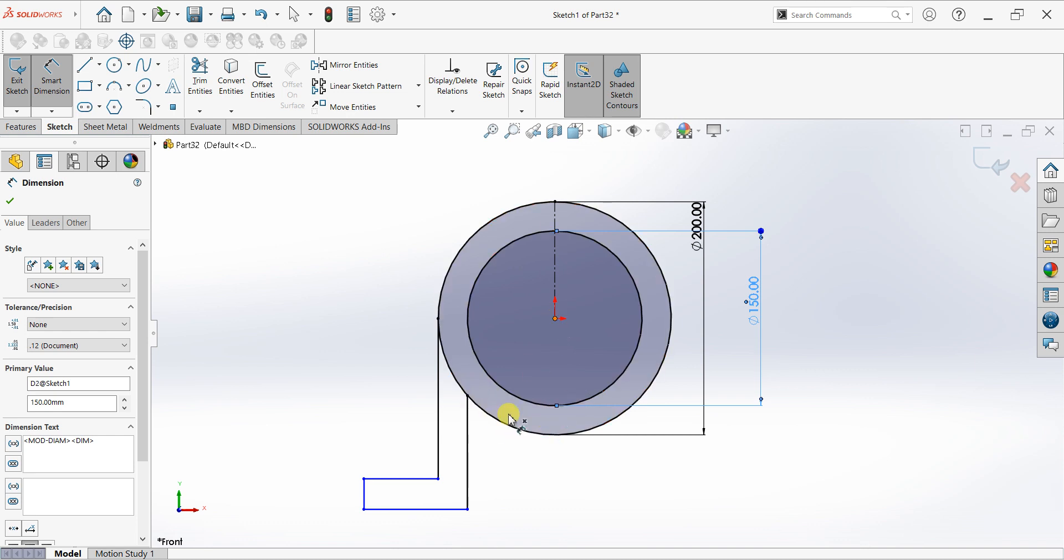
click(565, 495)
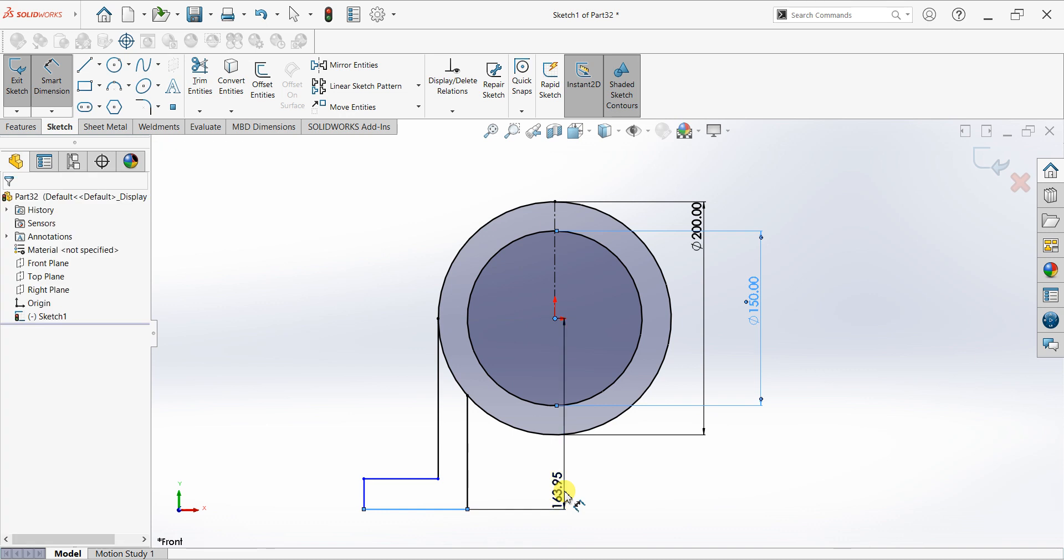
click(567, 496)
key(Return)
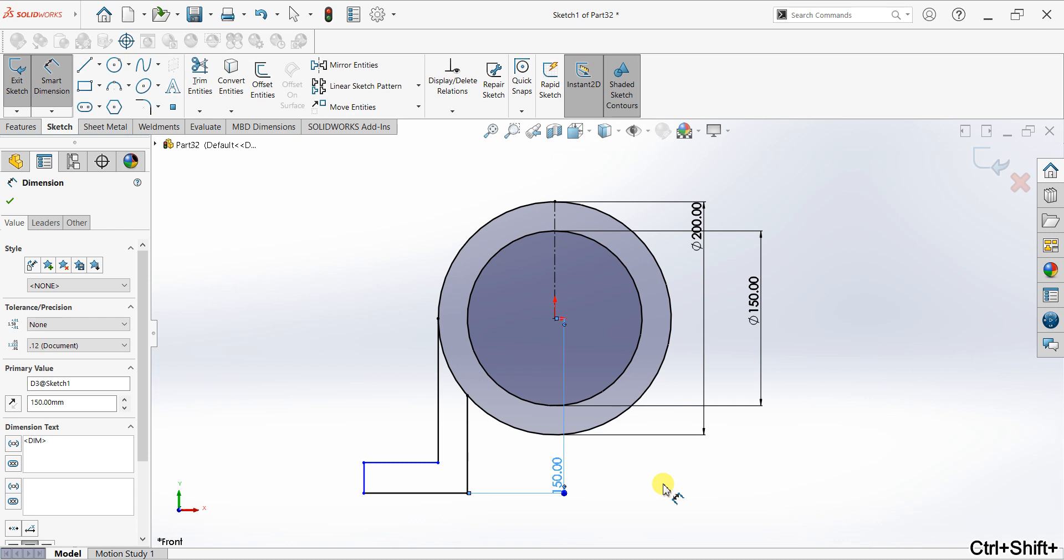
Step: Dimension the short vertical end line of the foot at 25 mm
click(365, 478)
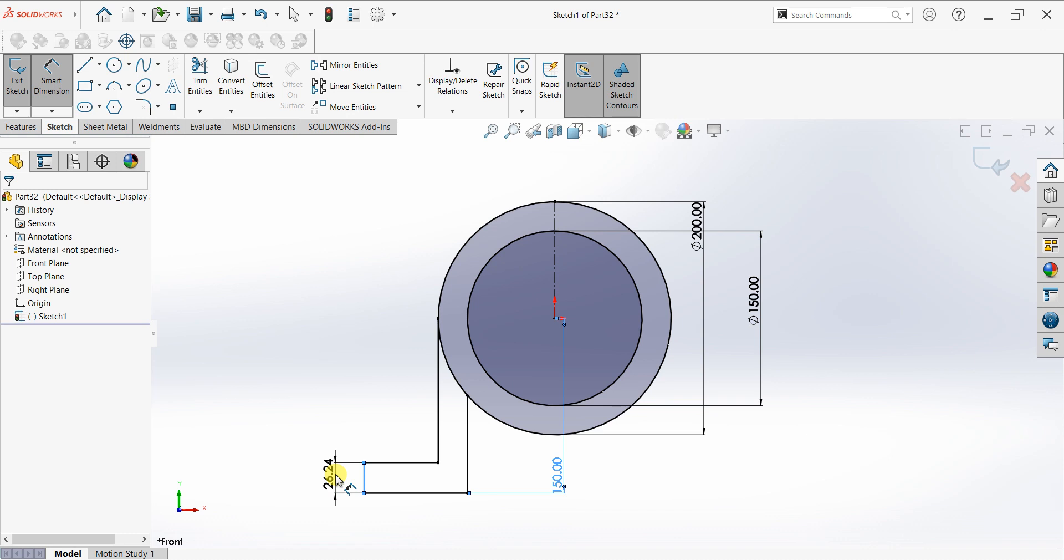
click(340, 480)
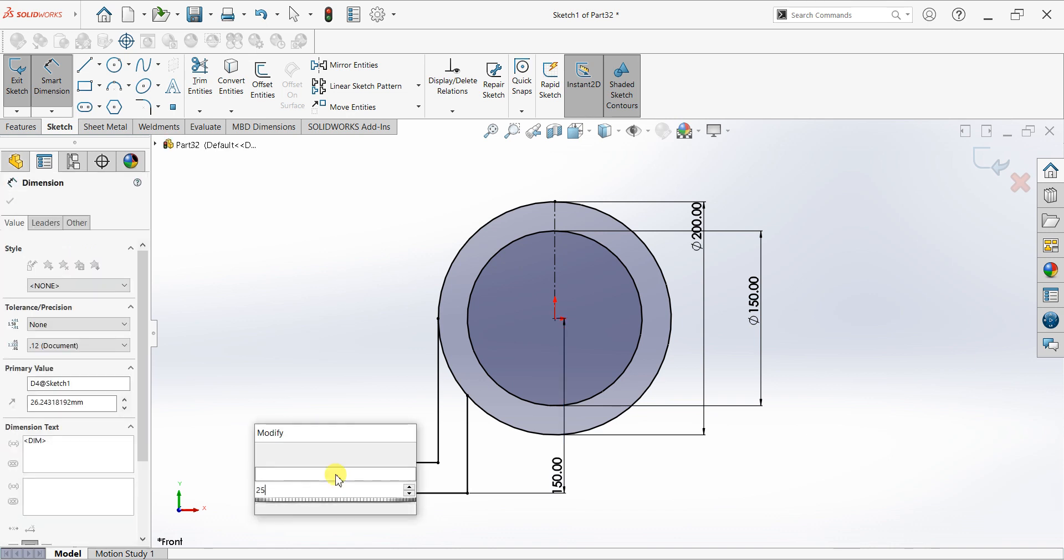
key(Return)
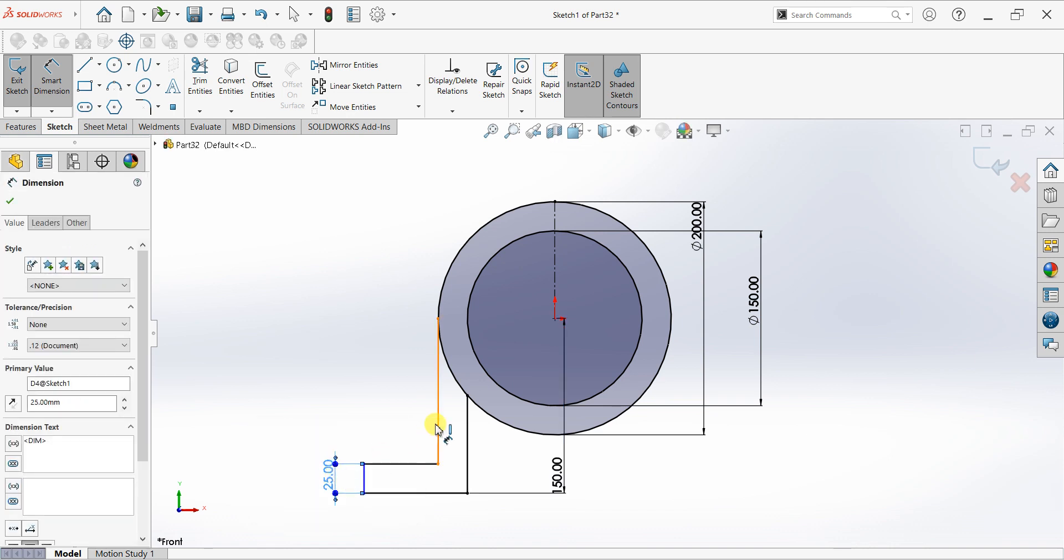
Step: Add a driven dimension between the leg's two vertical lines and finish dimensioning
click(468, 459)
click(497, 462)
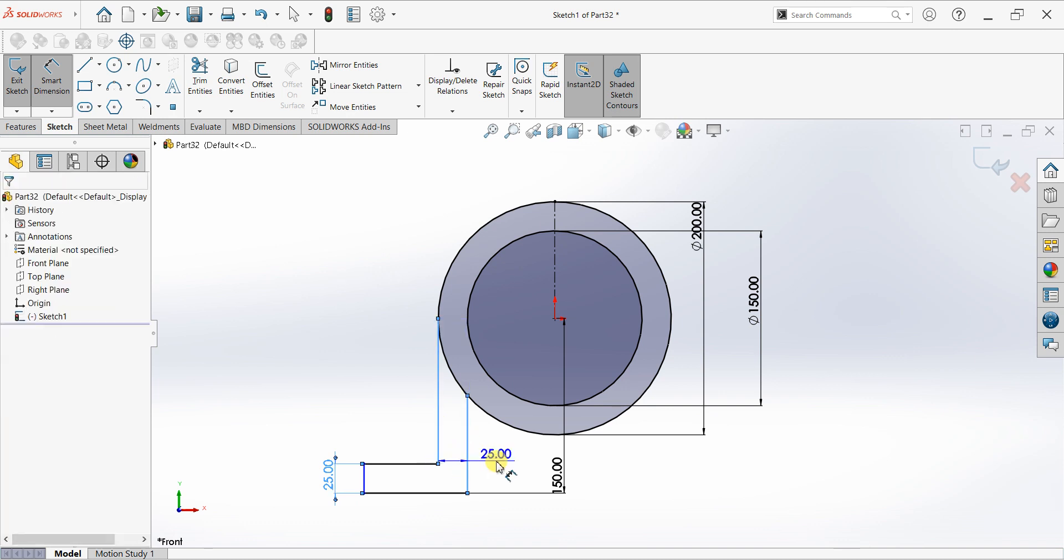
click(612, 284)
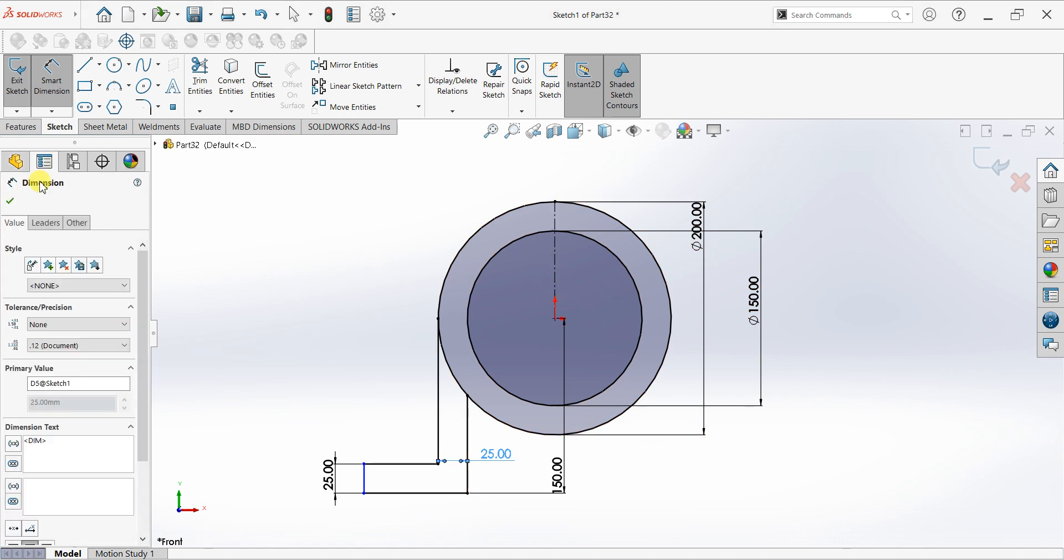
click(8, 201)
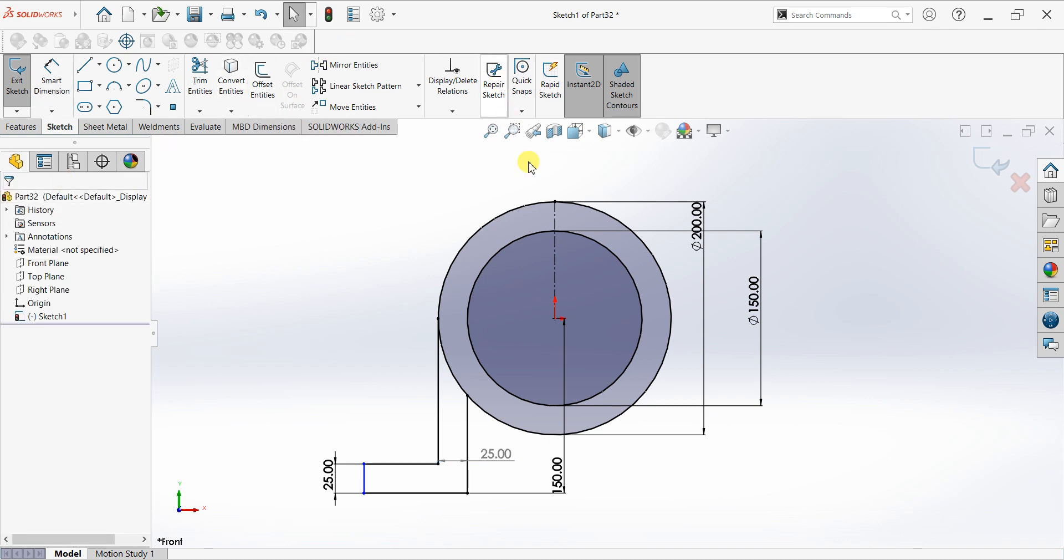
Step: Sketch a three-sided tab about 28 mm wide beside the centerline, its vertical lines running down across the top of the ring
click(85, 71)
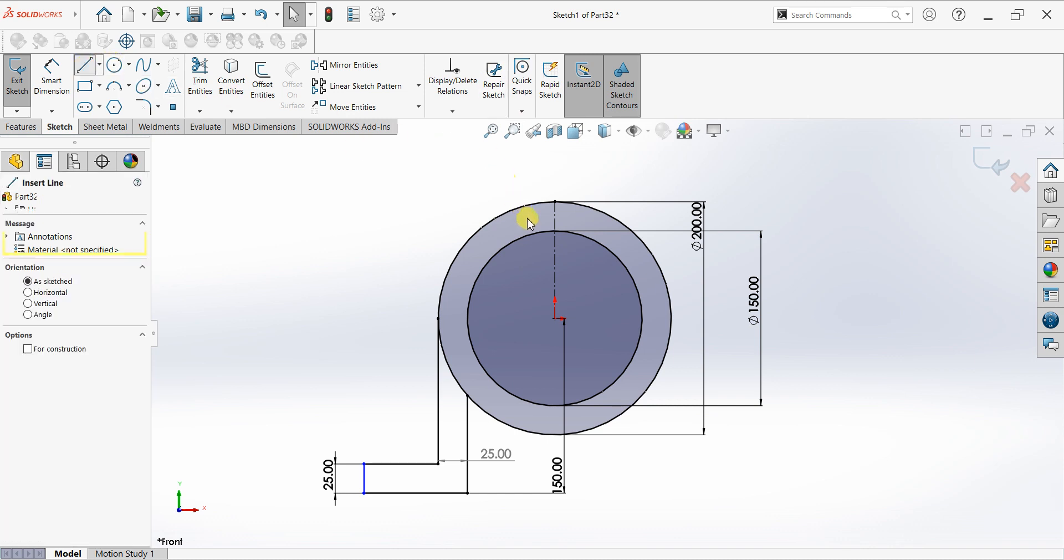
click(540, 243)
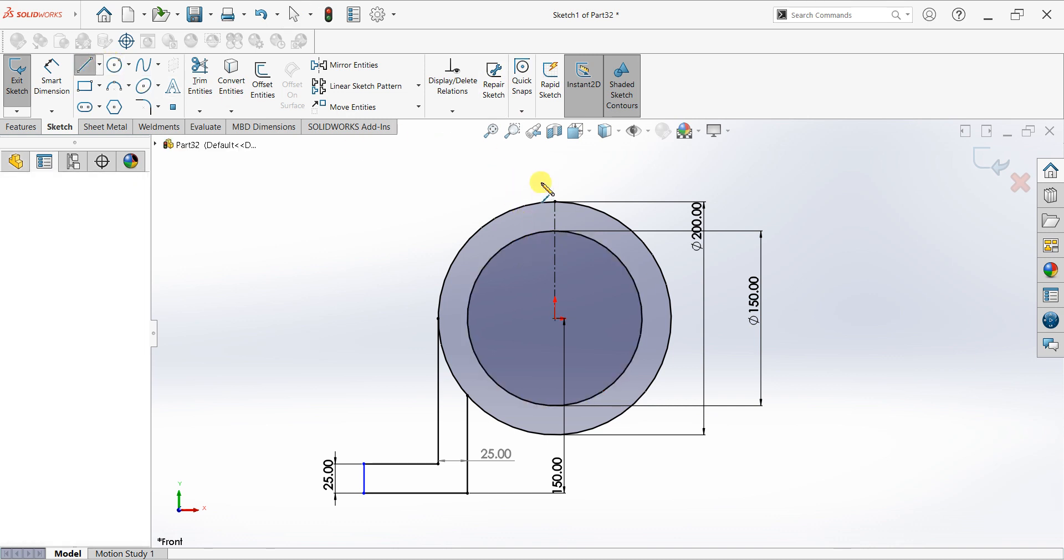
click(538, 156)
click(506, 156)
double_click(505, 219)
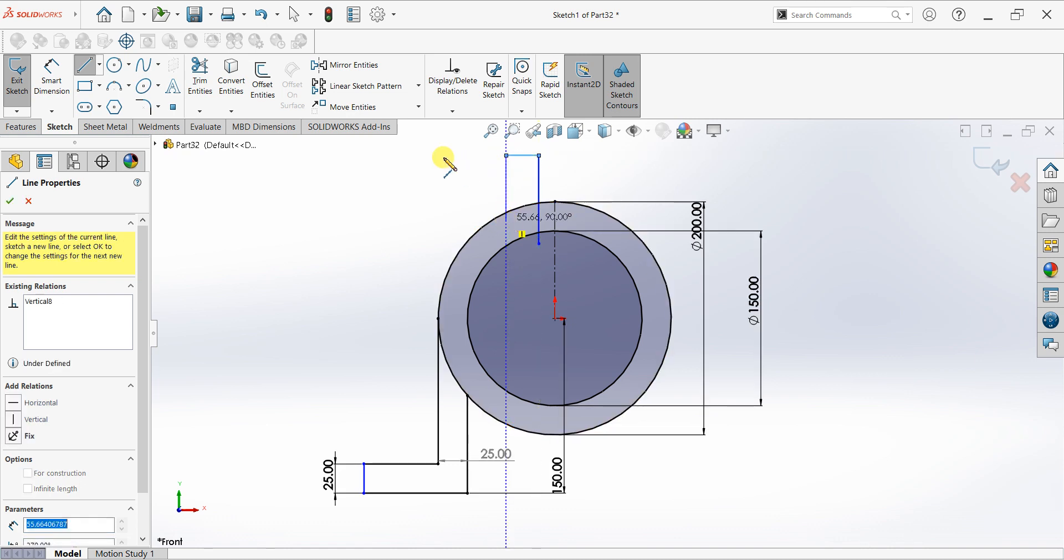
key(Escape)
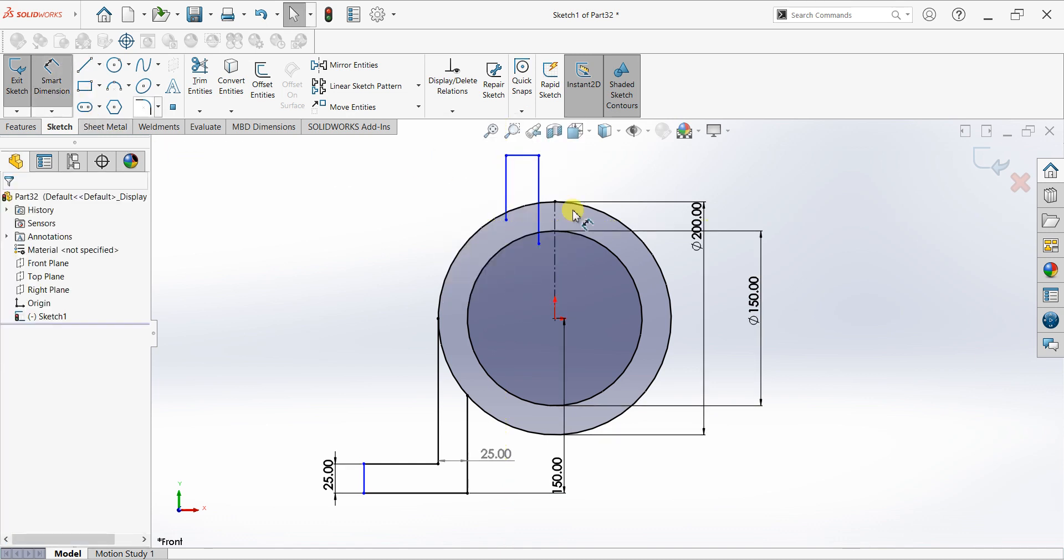
Step: Dimension the tab's inner vertical line as a doubled distance across the centerline at 20 mm
scroll(585, 217, down, 1)
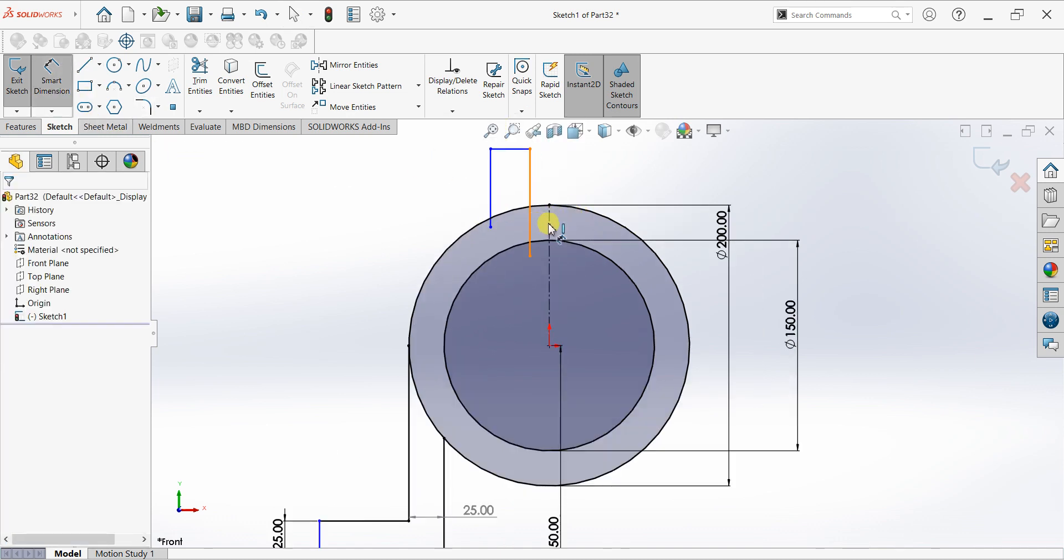
click(530, 222)
click(549, 226)
click(581, 187)
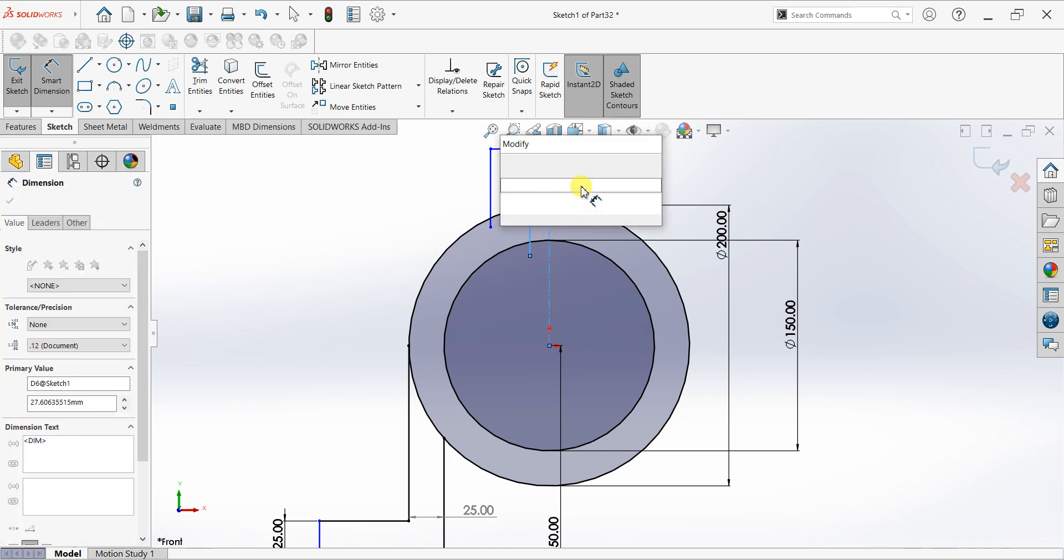
text(20)
key(Return)
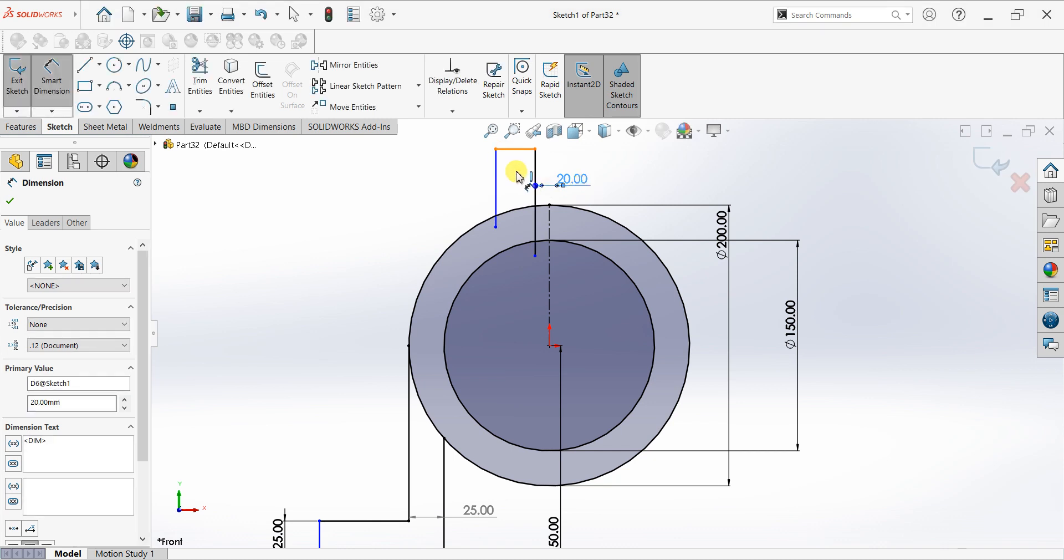
Step: Dimension the tab's short horizontal top line at 25 mm
click(545, 176)
scroll(545, 176, up, 2)
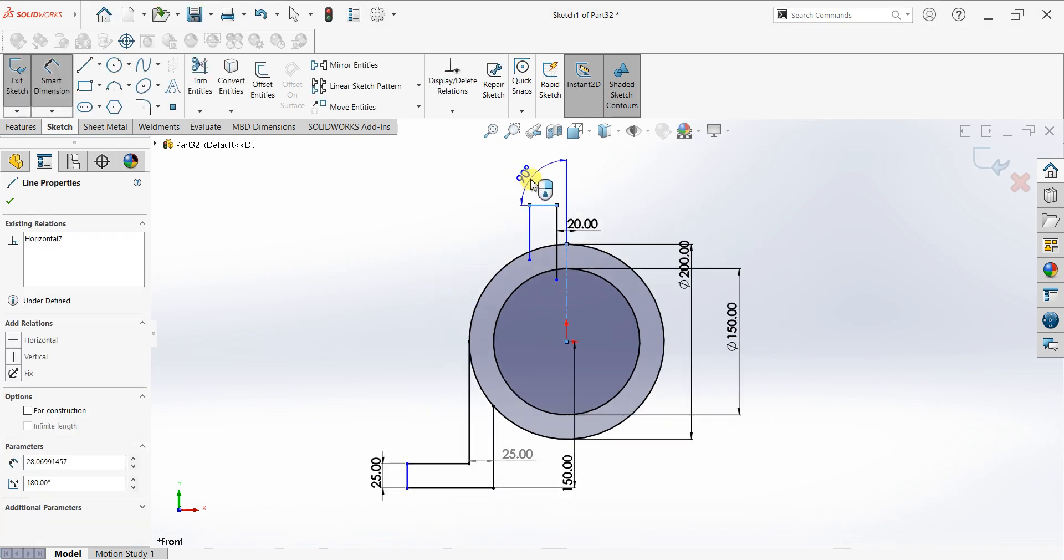
click(534, 184)
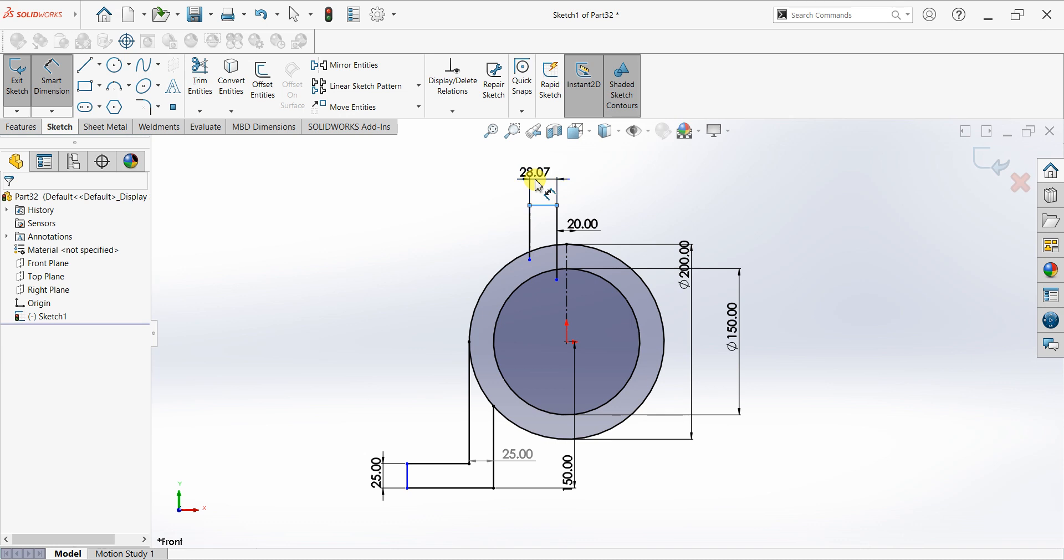
click(538, 185)
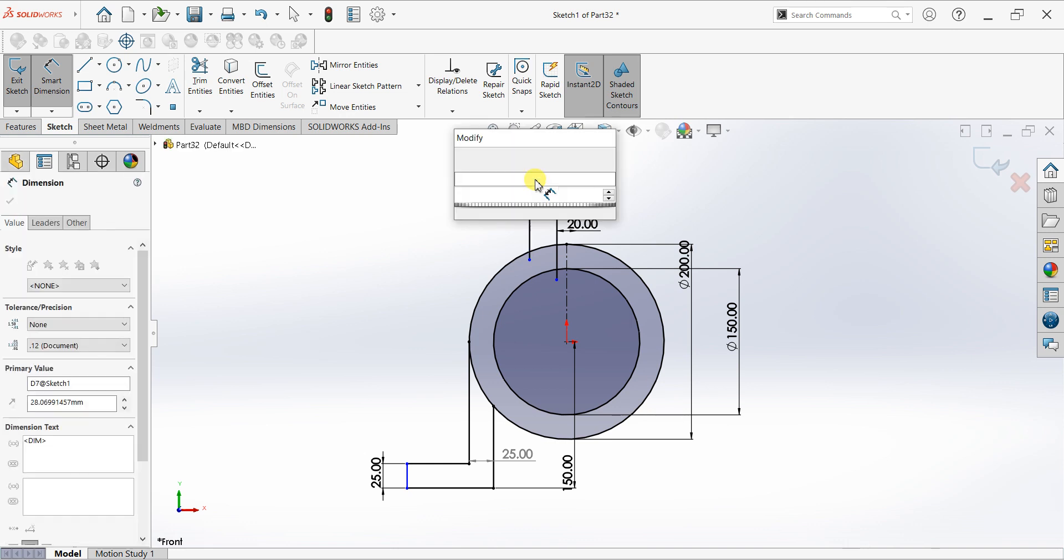
key(Return)
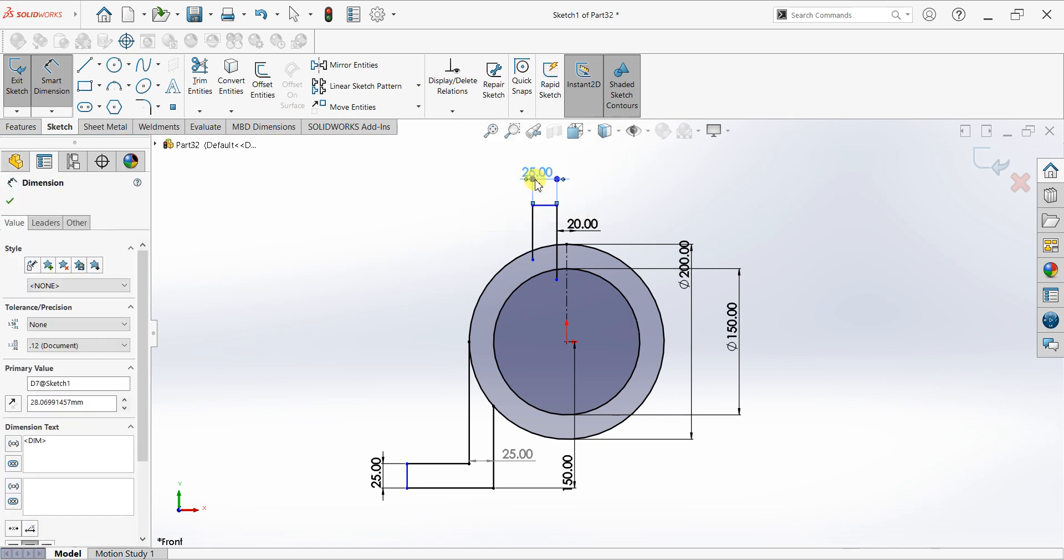
scroll(532, 241, down, 1)
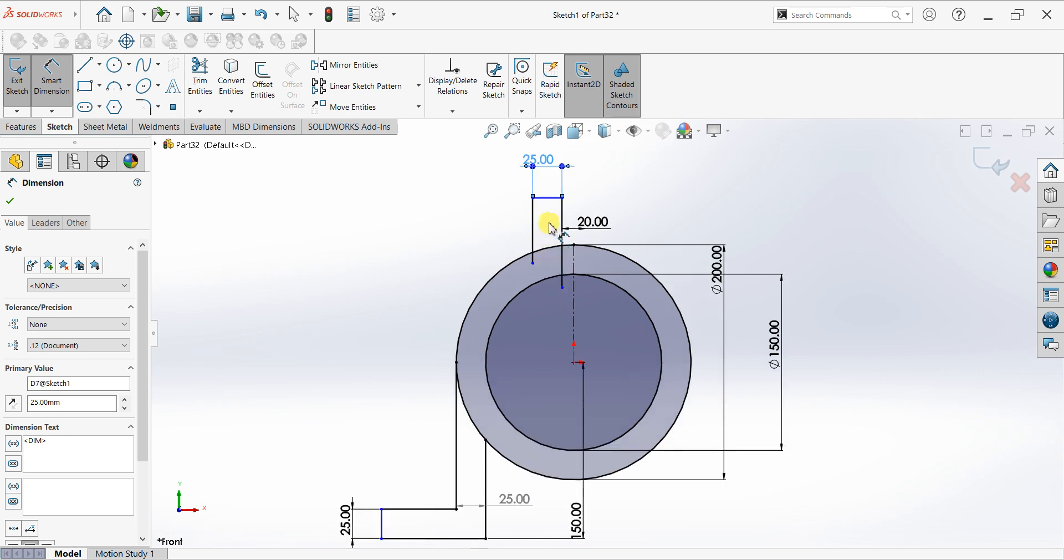
Step: Dimension the vertical distance from the origin to the tab's top line at 140 mm and finish dimensioning
click(550, 198)
click(574, 363)
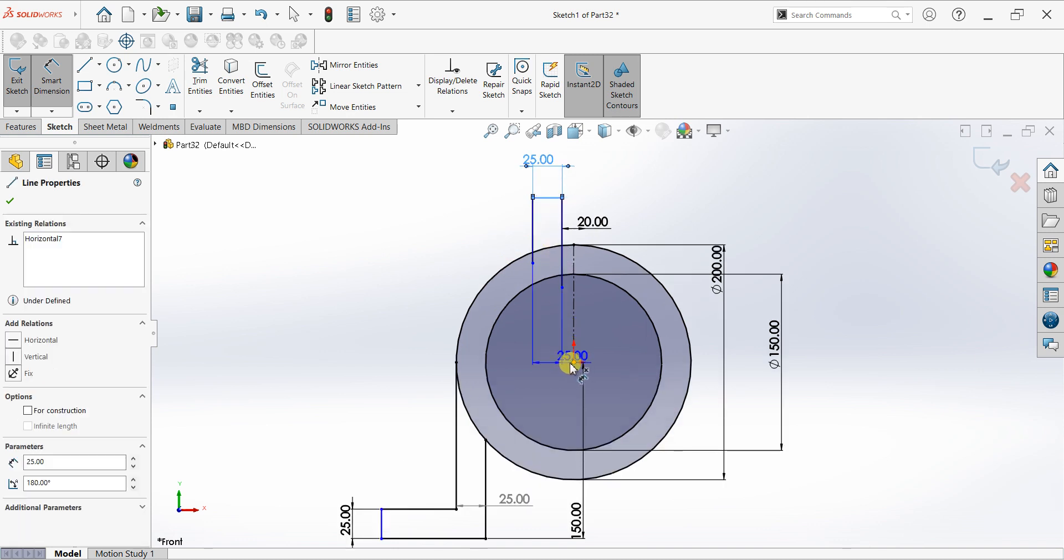
click(392, 305)
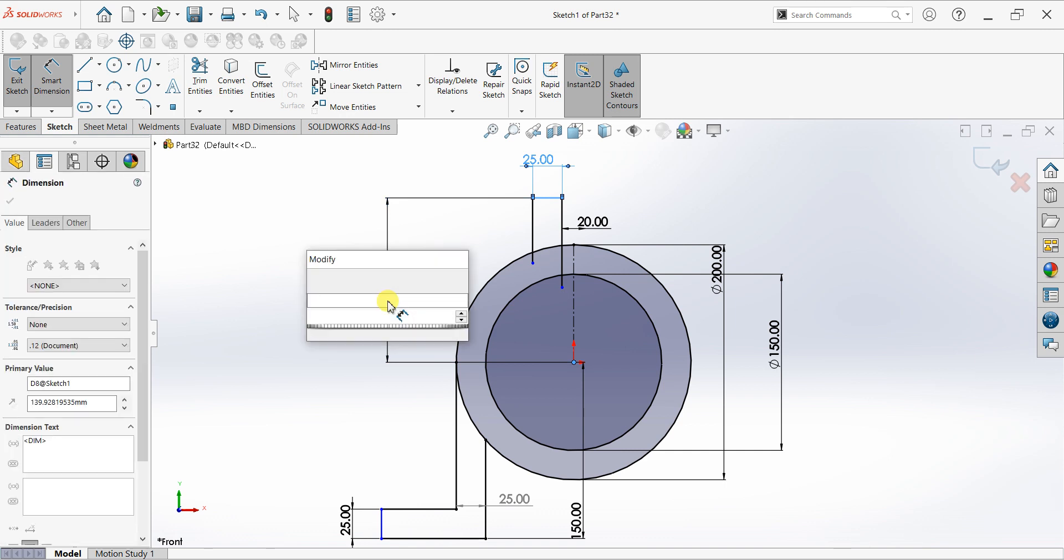
key(Return)
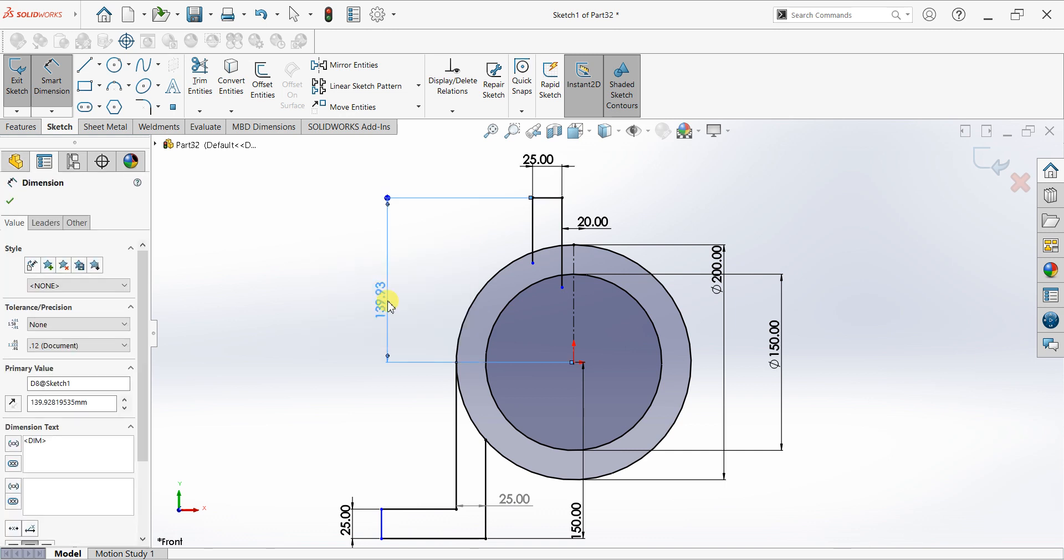
click(11, 200)
click(333, 70)
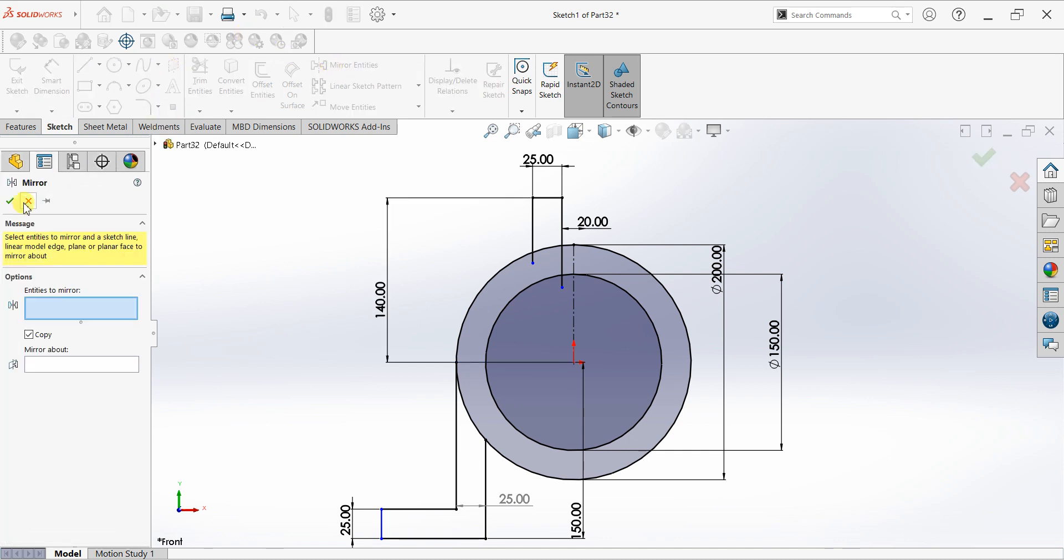
click(27, 202)
Step: Power-trim the tab's overhanging line ends, both circles' arcs from the tab to the centerline, and the outer arc between the leg's lines
click(200, 78)
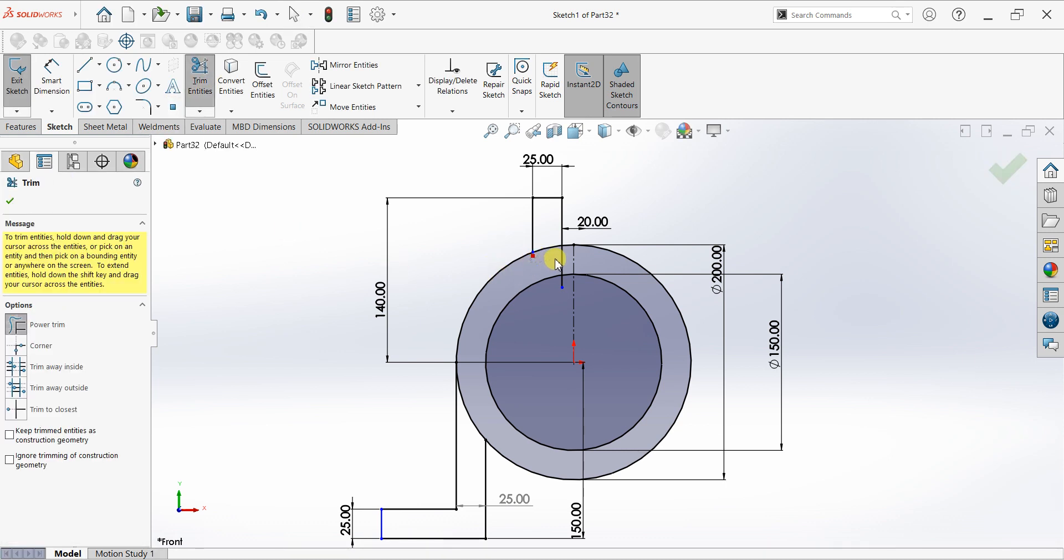
drag(560, 264, 552, 240)
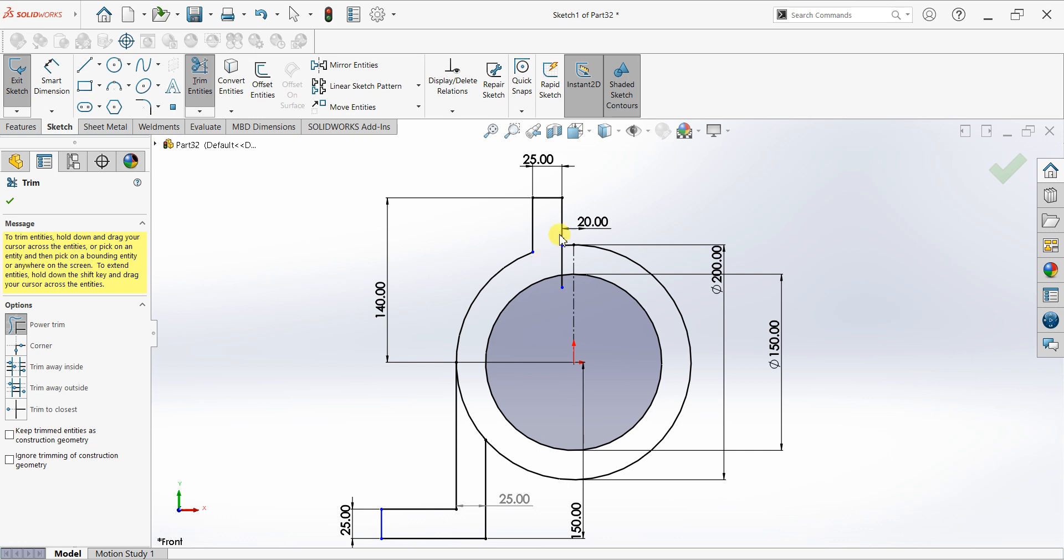
drag(571, 268, 571, 287)
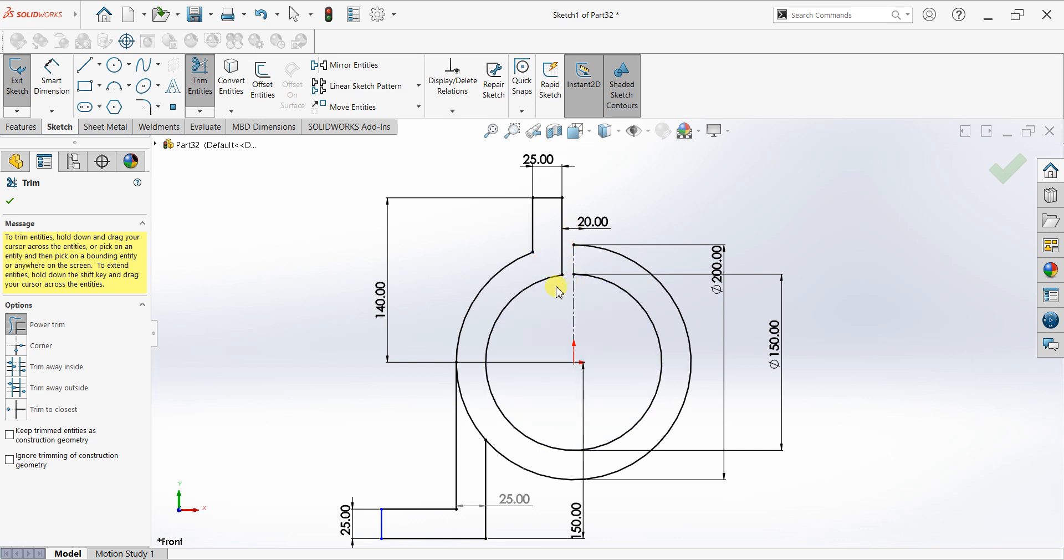
drag(469, 440, 487, 402)
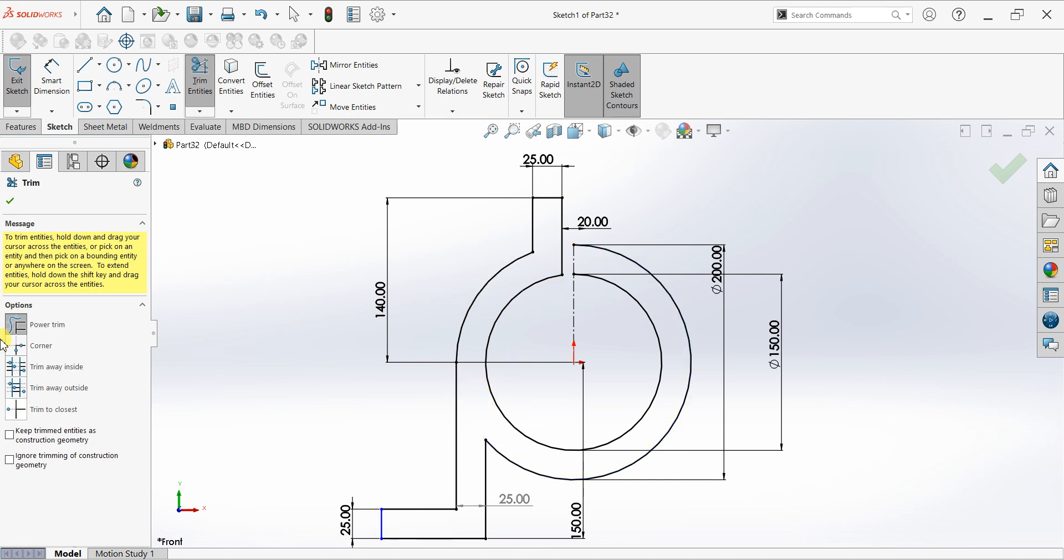
click(11, 204)
click(217, 333)
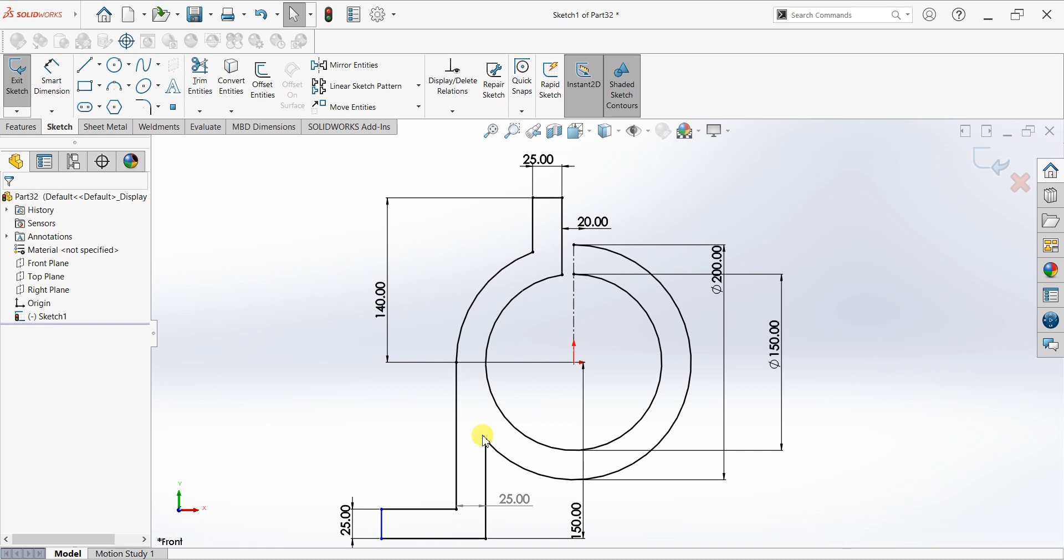
Step: Dimension the horizontal distance from the foot's short end line to the origin at 160 mm and finish dimensioning
scroll(482, 435, up, 1)
click(46, 81)
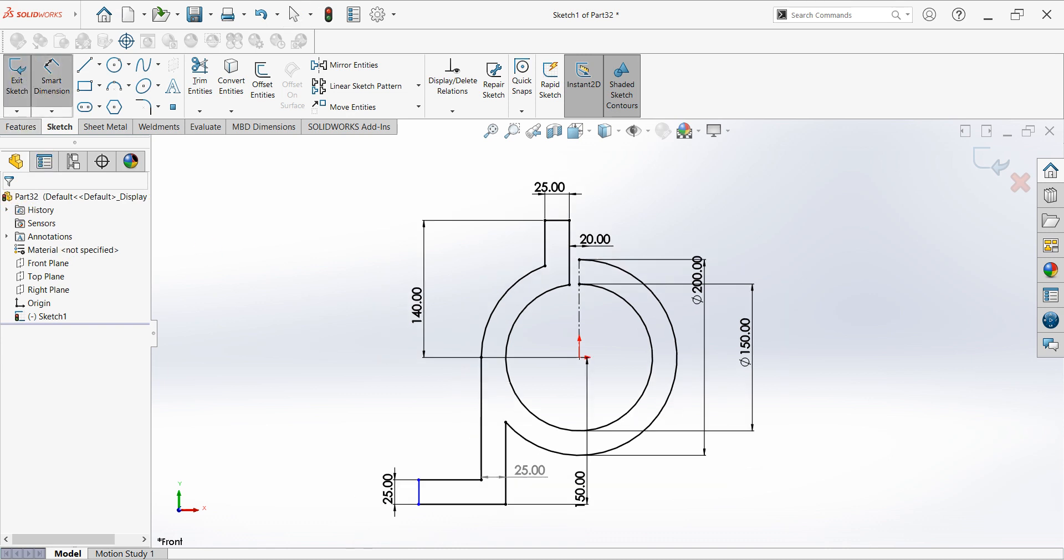
click(420, 494)
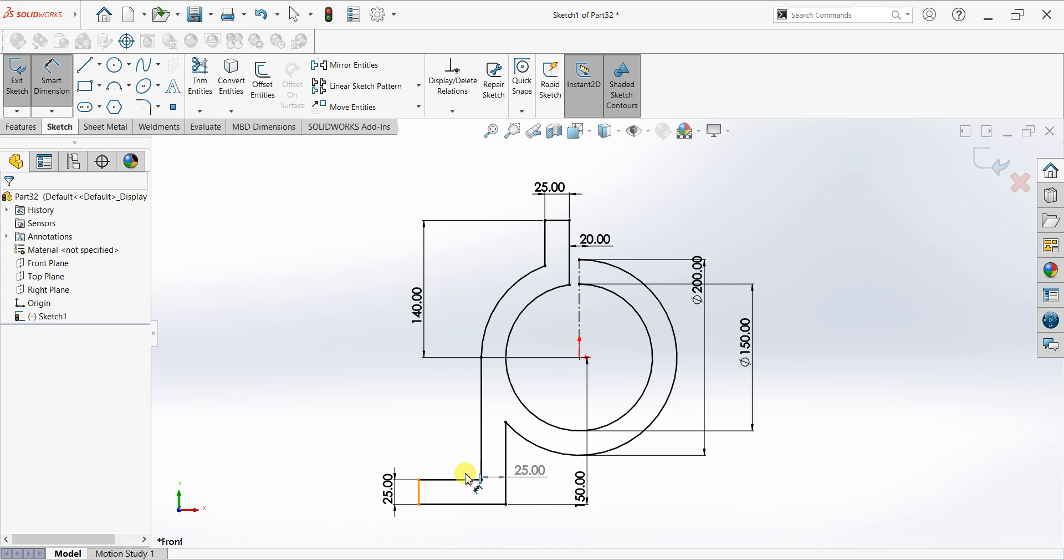
click(579, 359)
scroll(516, 511, up, 2)
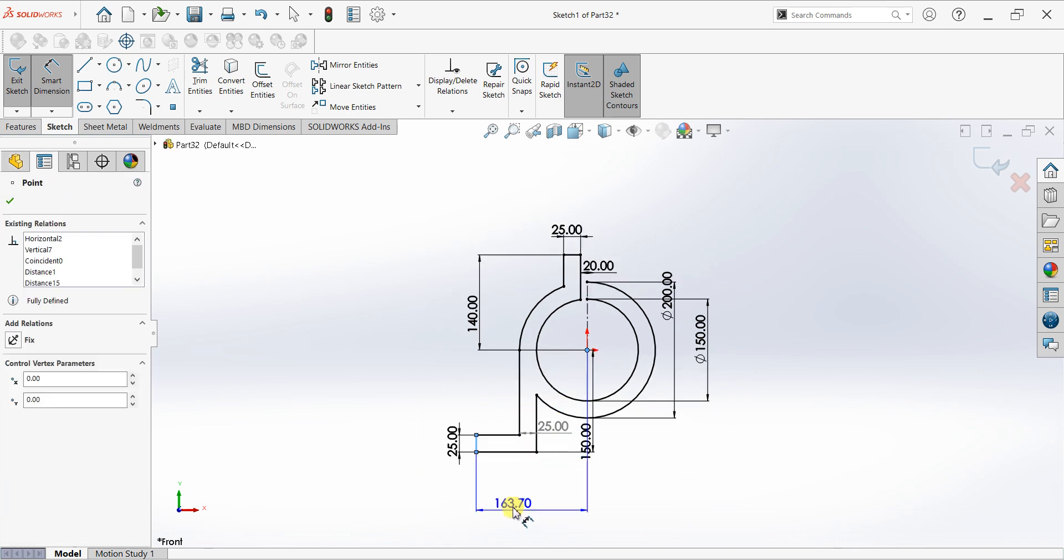
click(531, 491)
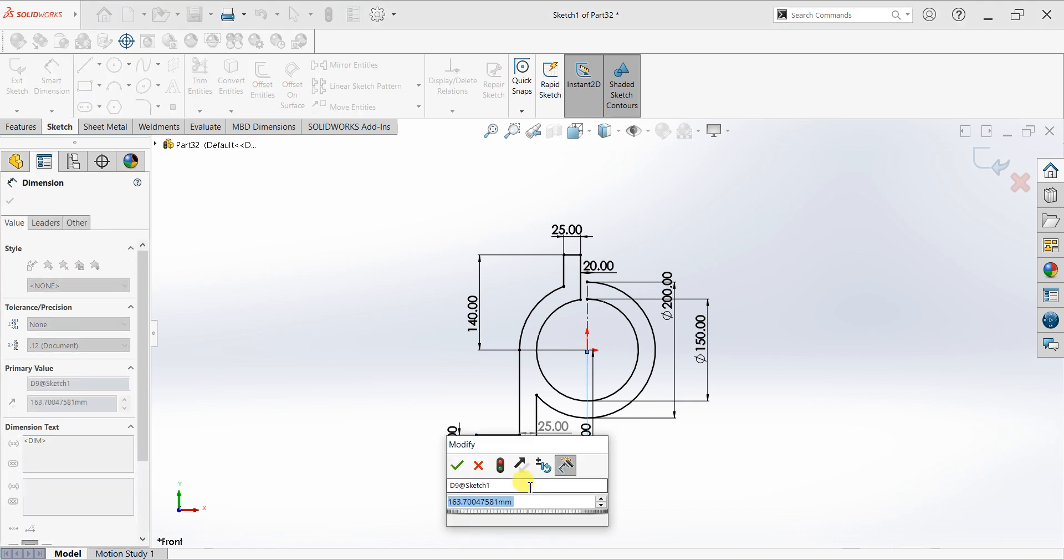
text(150)
key(Return)
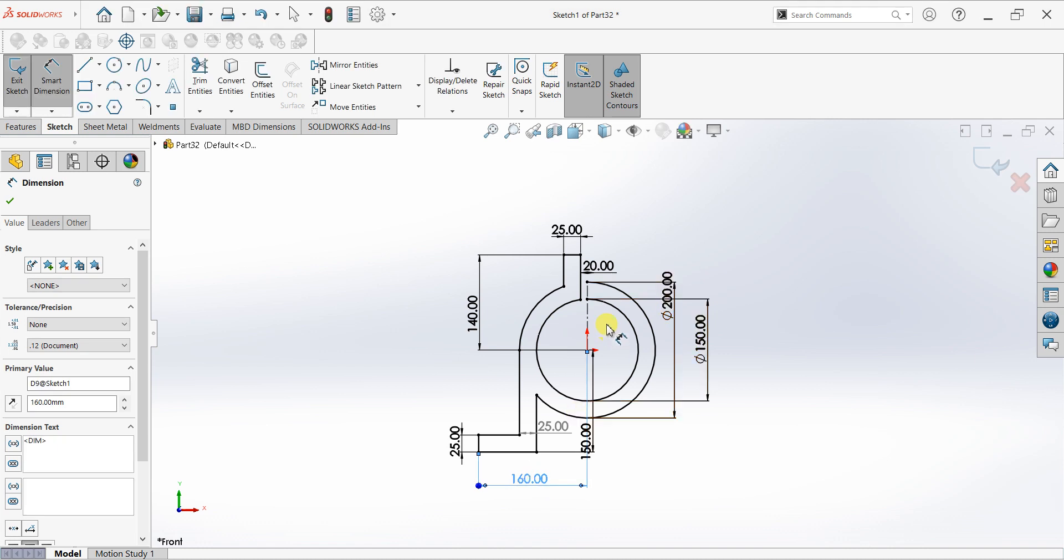
scroll(608, 333, down, 1)
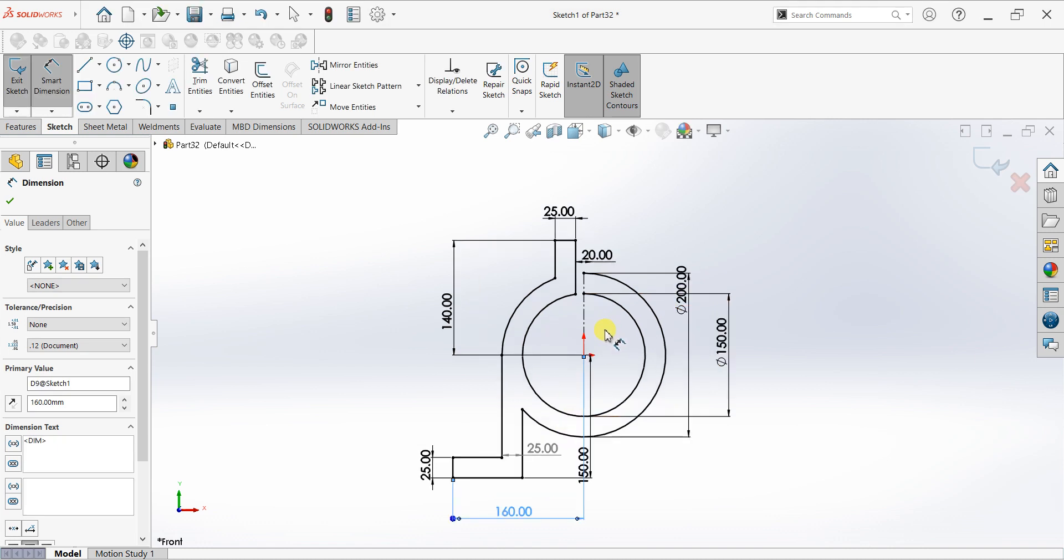
click(12, 200)
Step: Mirror the tab's three lines and the leg and foot lines about the vertical centerline, leaving the arcs out of the selection
click(351, 73)
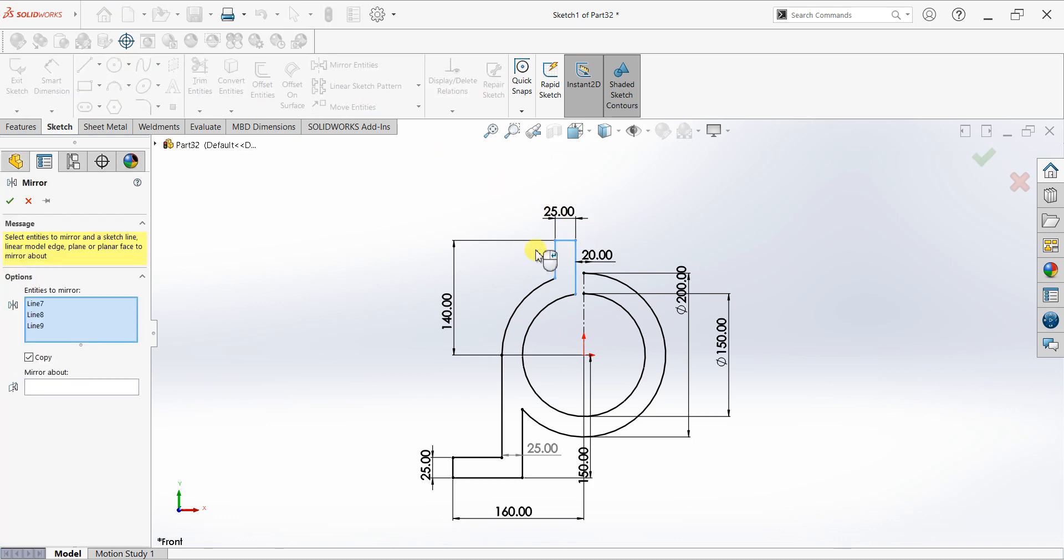
click(542, 441)
drag(540, 427, 434, 501)
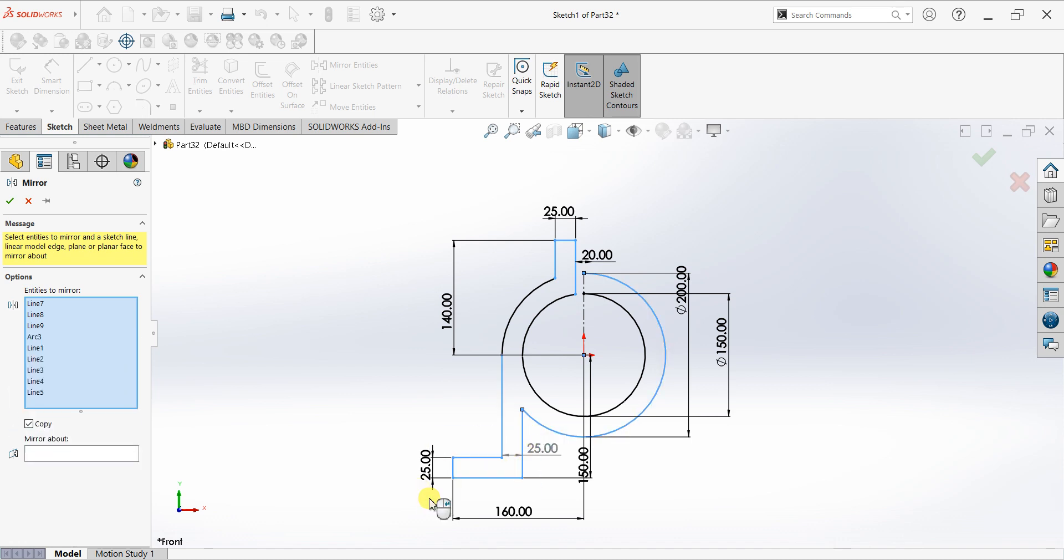
click(570, 438)
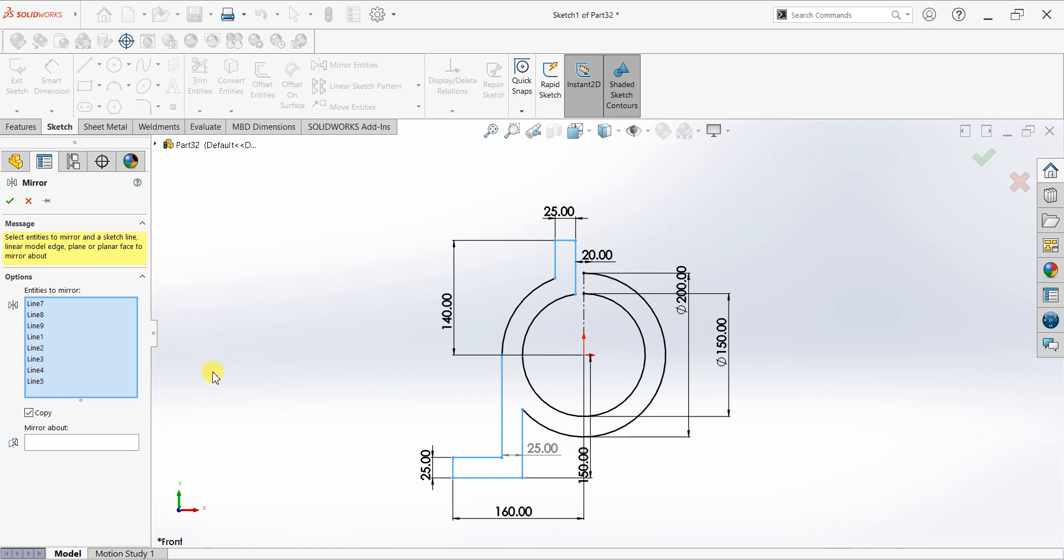
click(51, 440)
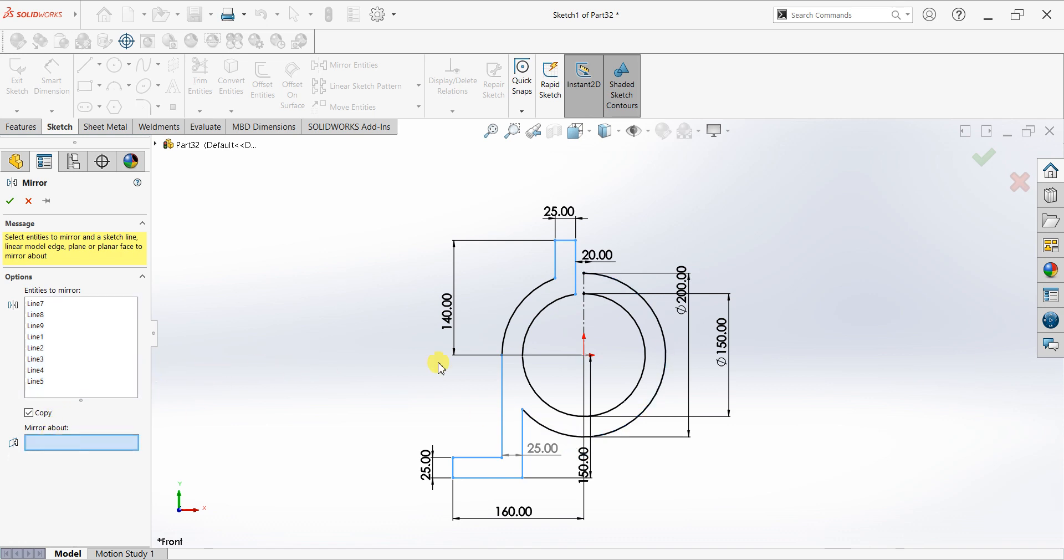
click(586, 324)
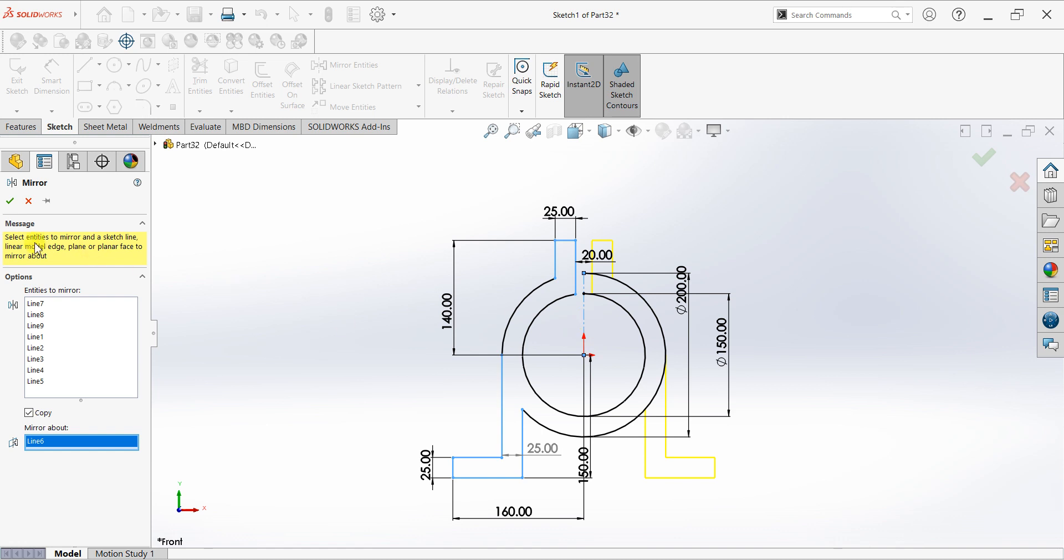
click(10, 202)
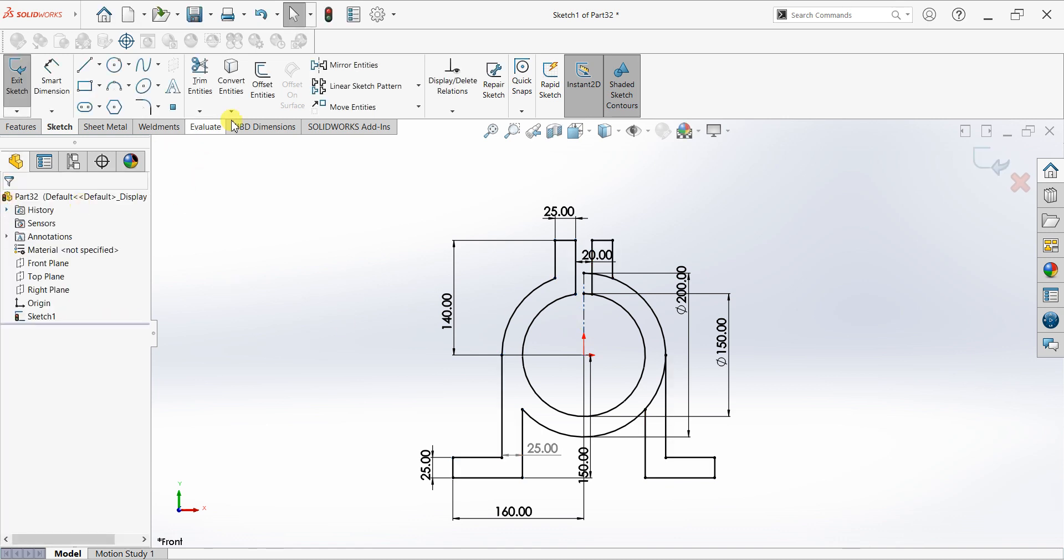
Step: Power-trim both circles' arcs between the centerline and the mirrored tab, and the outer arc between the mirrored leg's lines
click(200, 81)
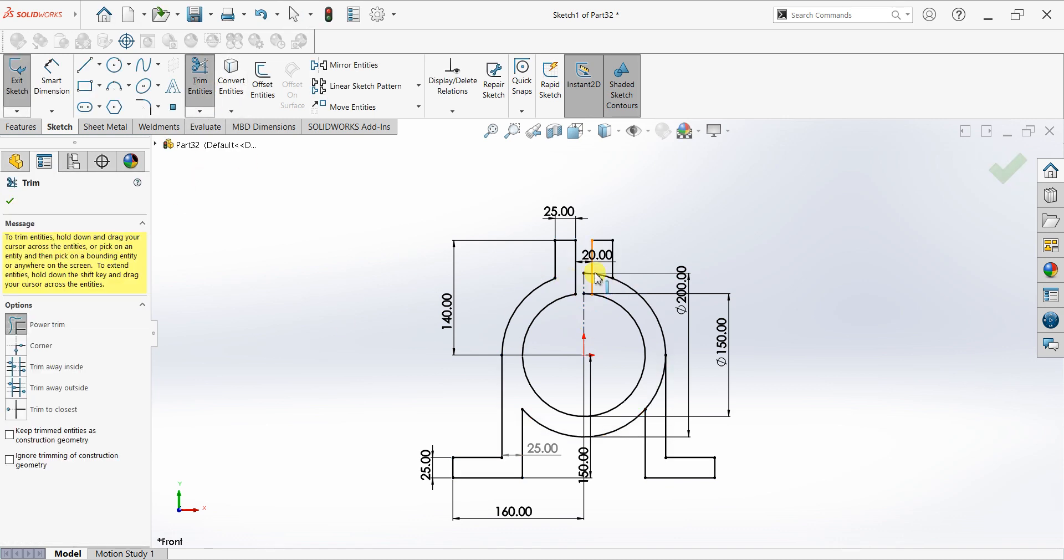
scroll(605, 277, down, 2)
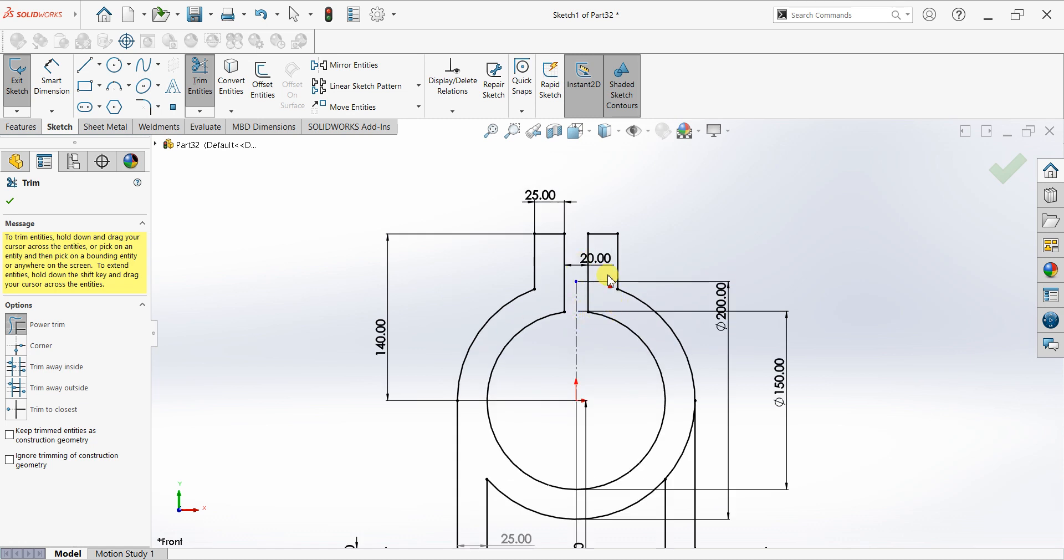
drag(684, 429, 686, 471)
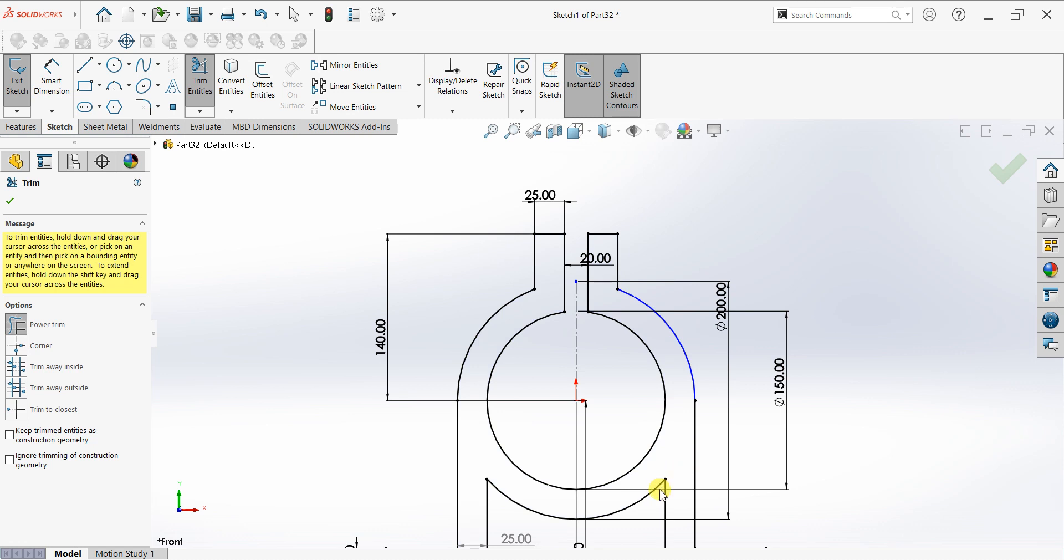
scroll(660, 492, up, 4)
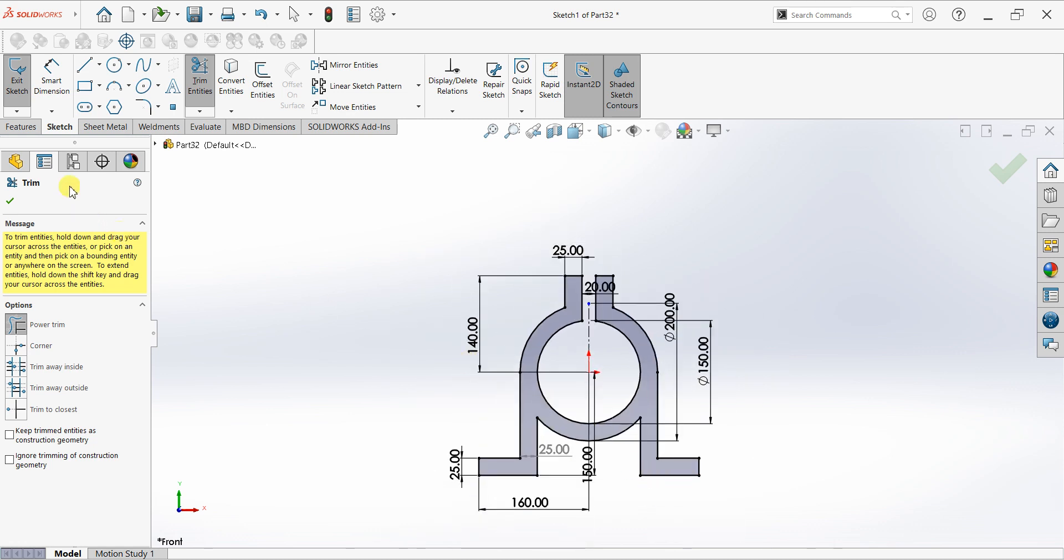
click(14, 201)
Step: Extrude the bracket profile 200 mm with the Mid Plane end condition
click(21, 127)
click(22, 97)
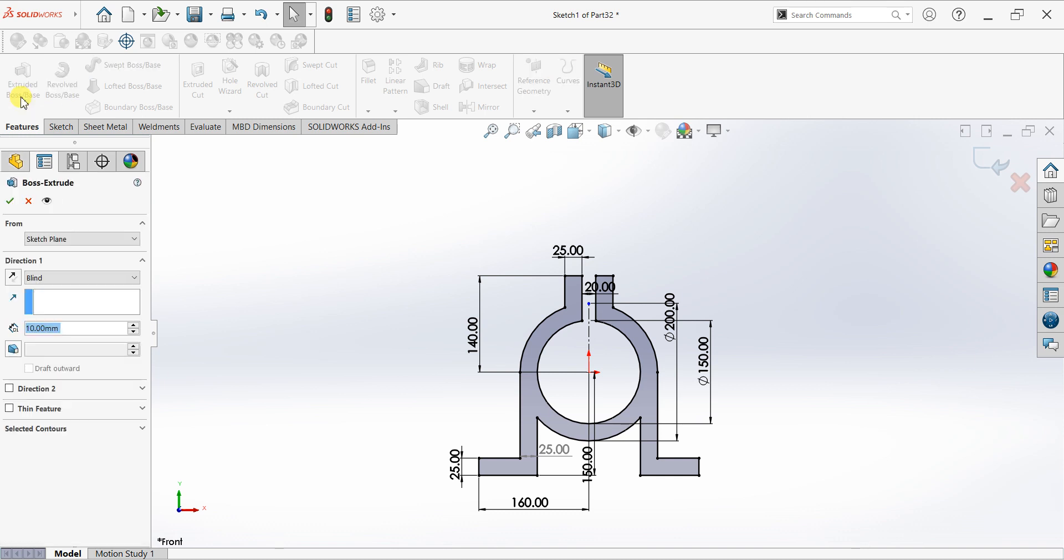
click(77, 287)
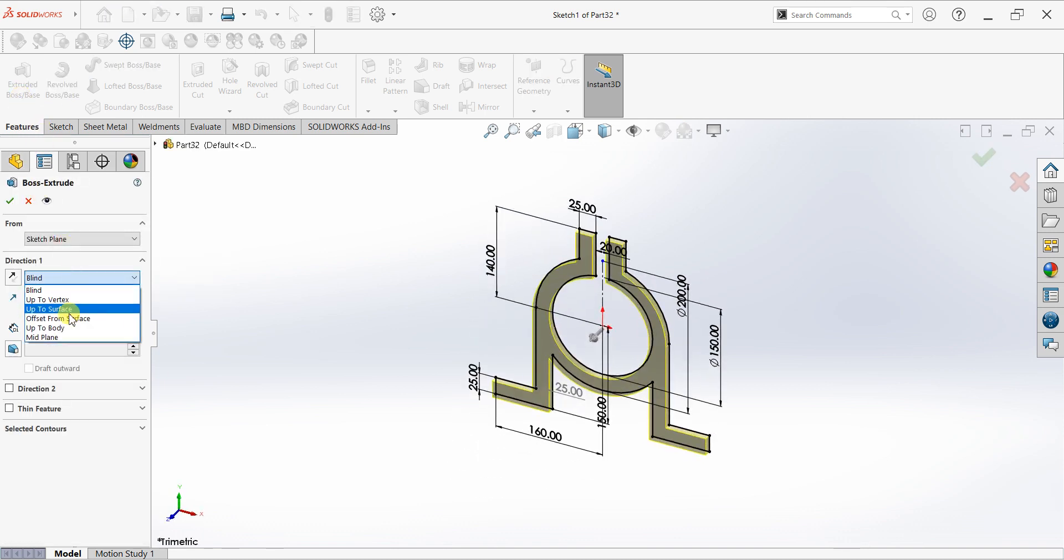
click(65, 340)
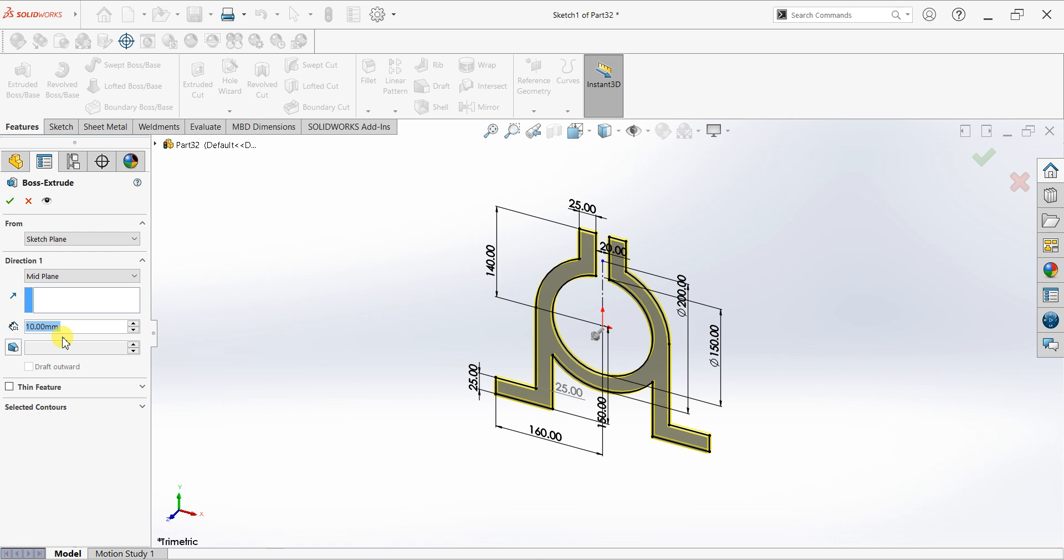
text(100)
click(64, 336)
text(200)
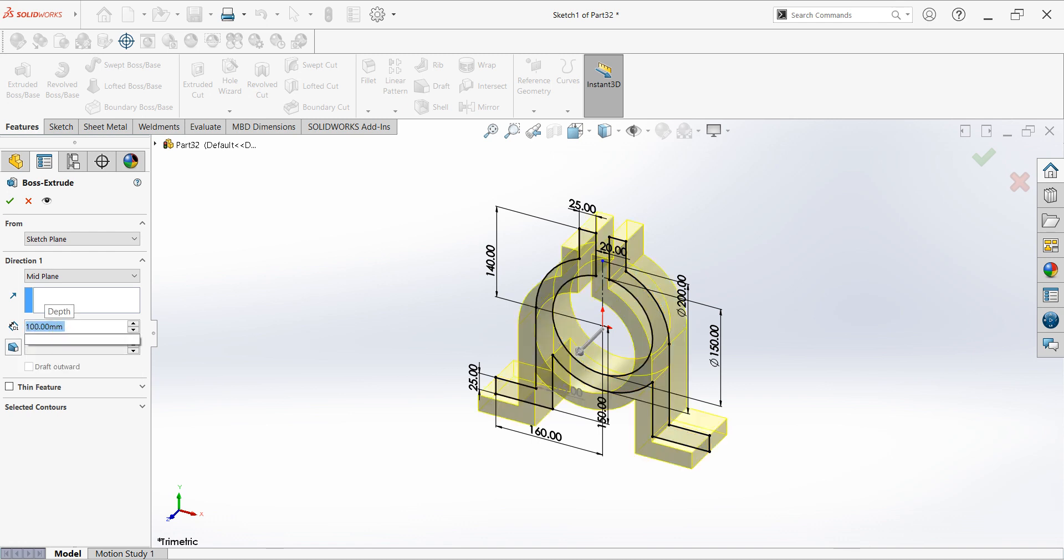
key(Return)
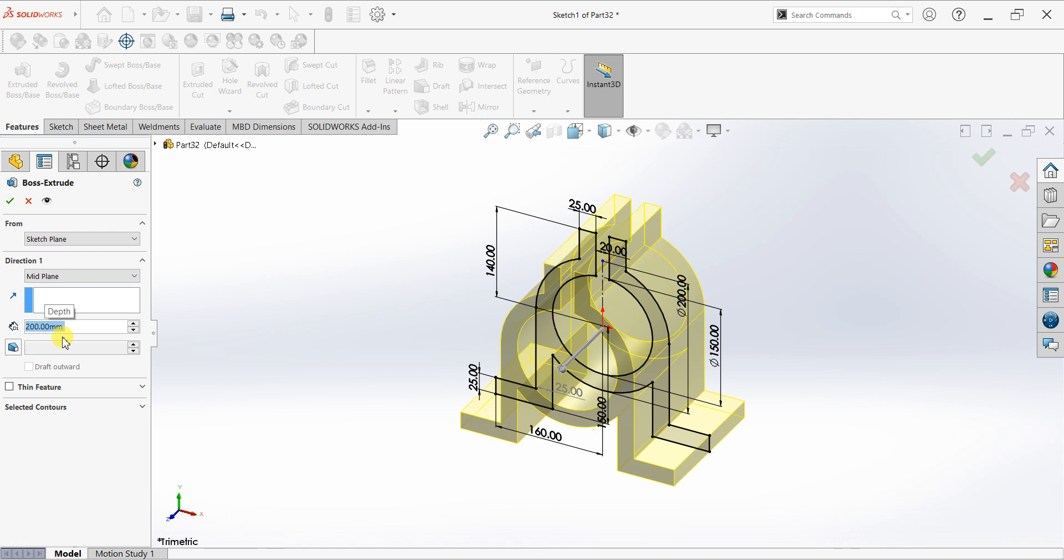
click(10, 201)
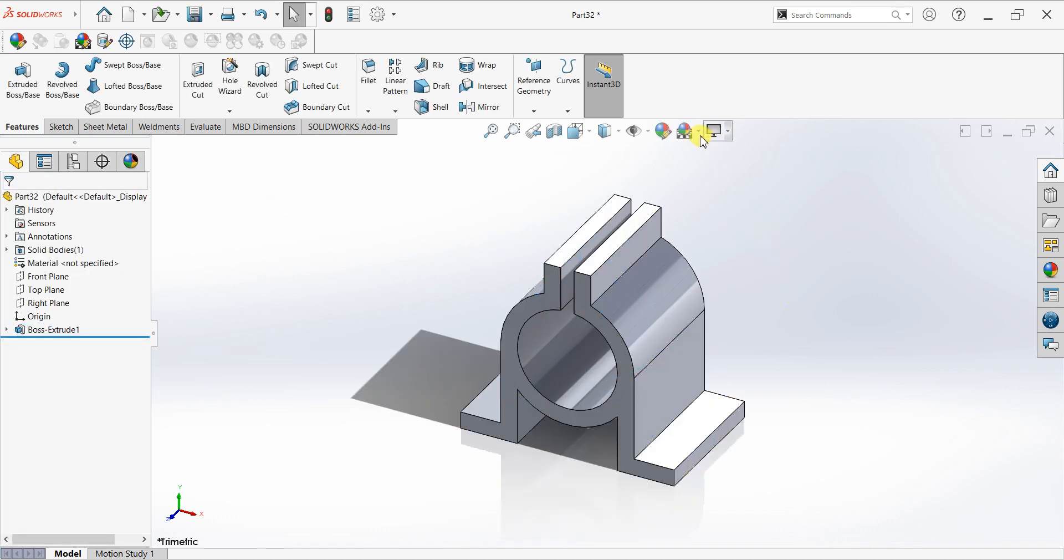
Step: Change the scene to a plain white background
click(699, 131)
click(699, 162)
Step: Start a sketch on the mirrored tab's outer side face and draw a circle about 21 mm in diameter near its front end
middle_drag(746, 297, 720, 218)
middle_drag(782, 260, 636, 266)
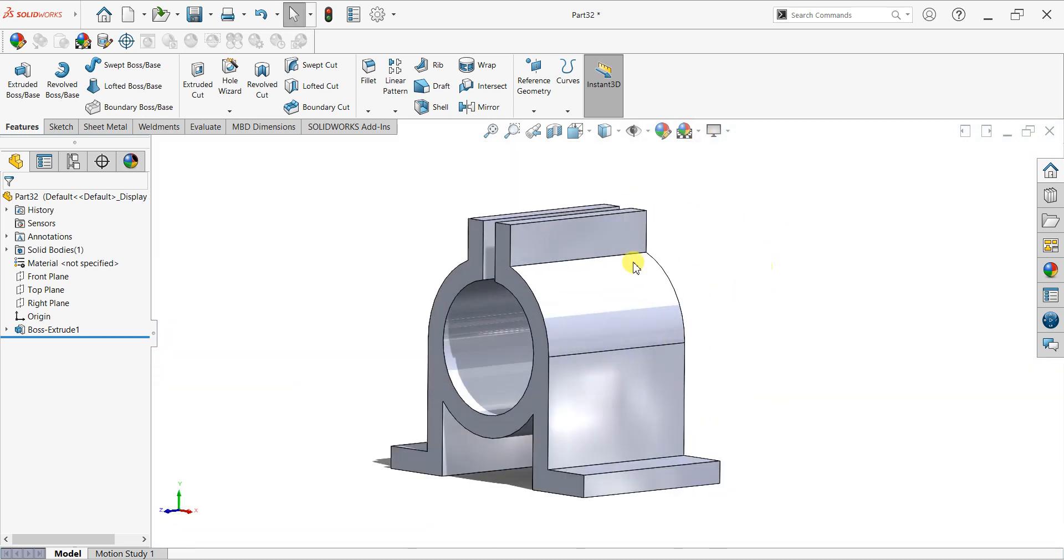
click(572, 243)
click(625, 226)
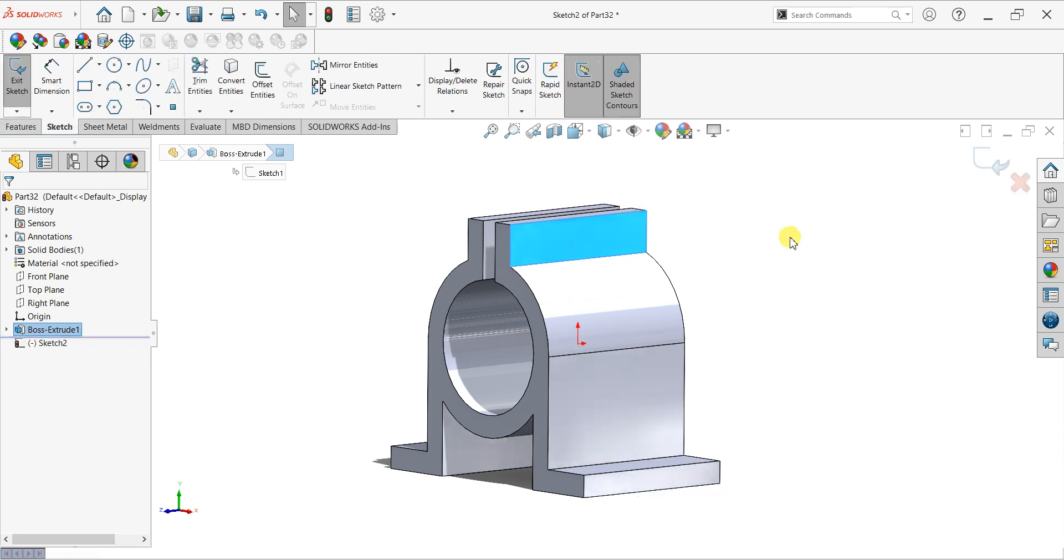
key(ctrl+8)
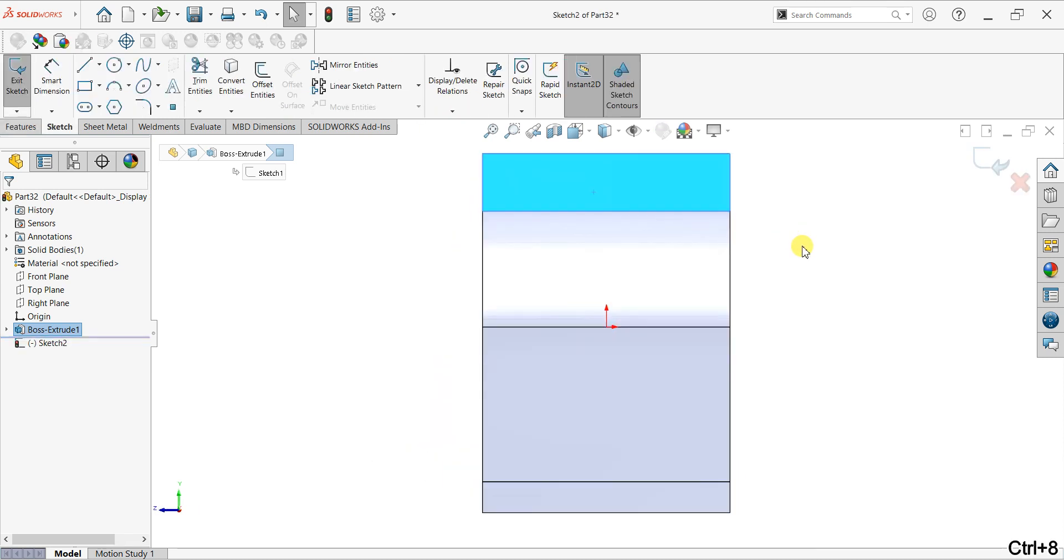
click(114, 66)
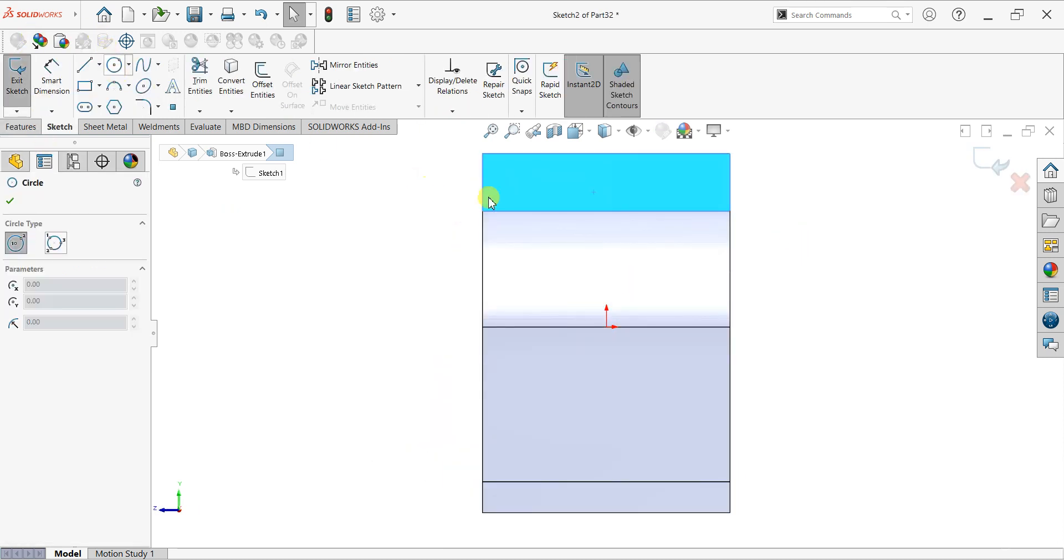
click(520, 182)
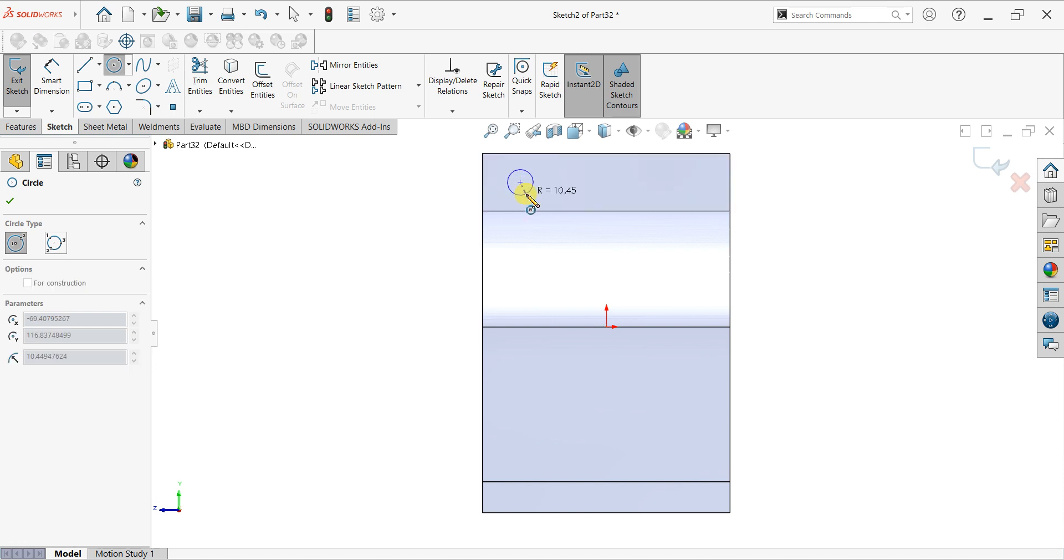
click(529, 192)
Step: Dimension the horizontal distance from the circle's center to the tab's front edge at 30 mm
click(59, 61)
click(528, 195)
click(483, 196)
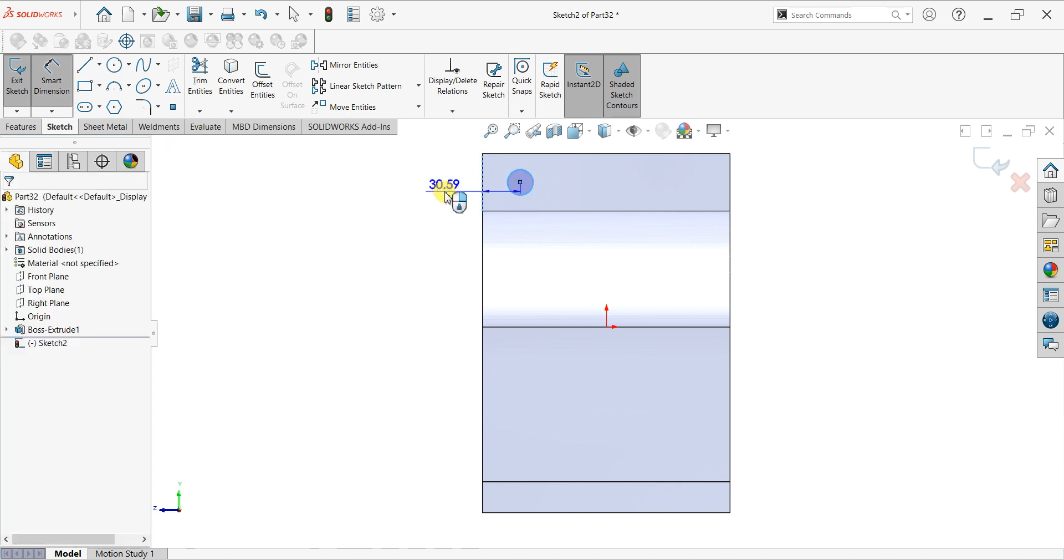
click(448, 197)
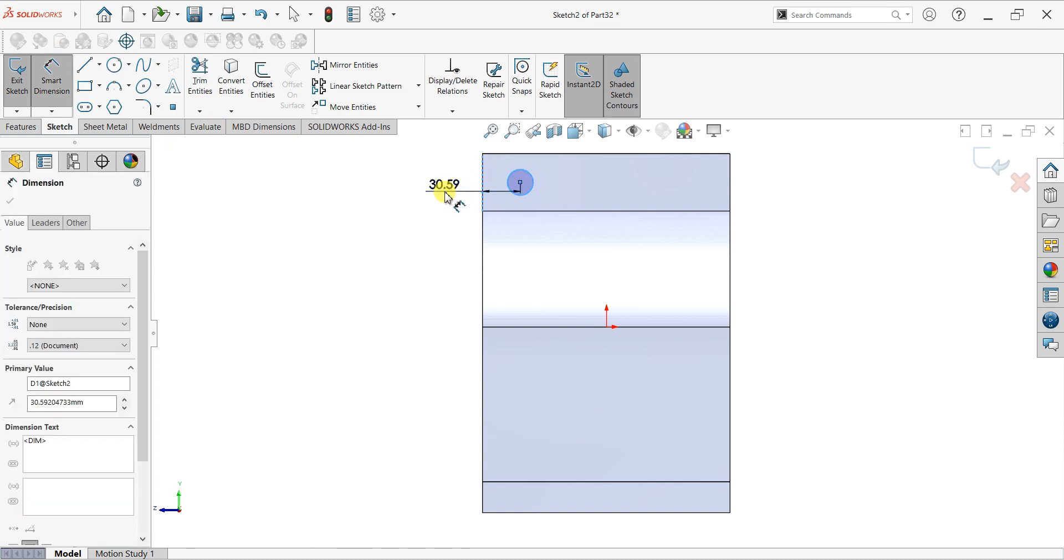
text(30)
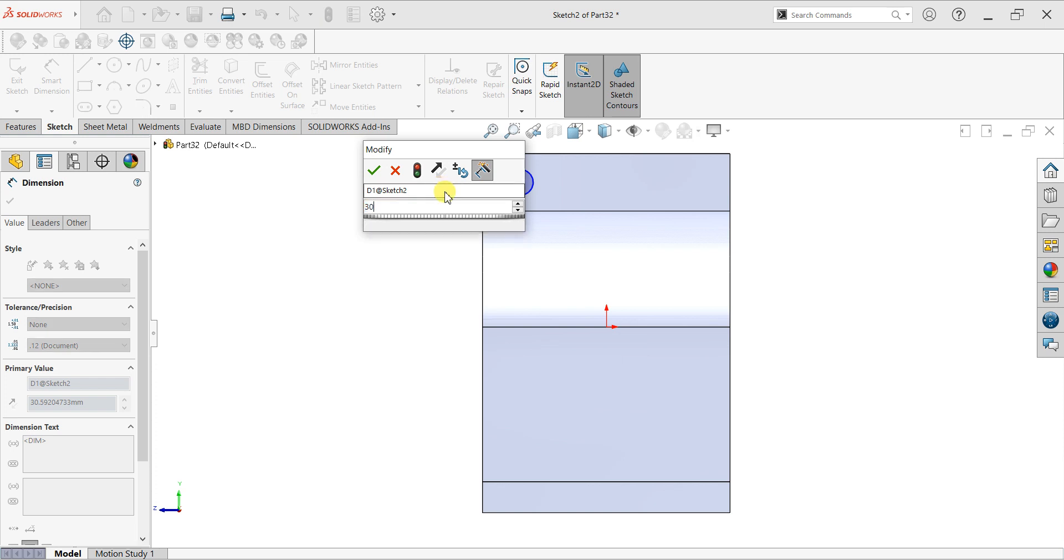
key(Return)
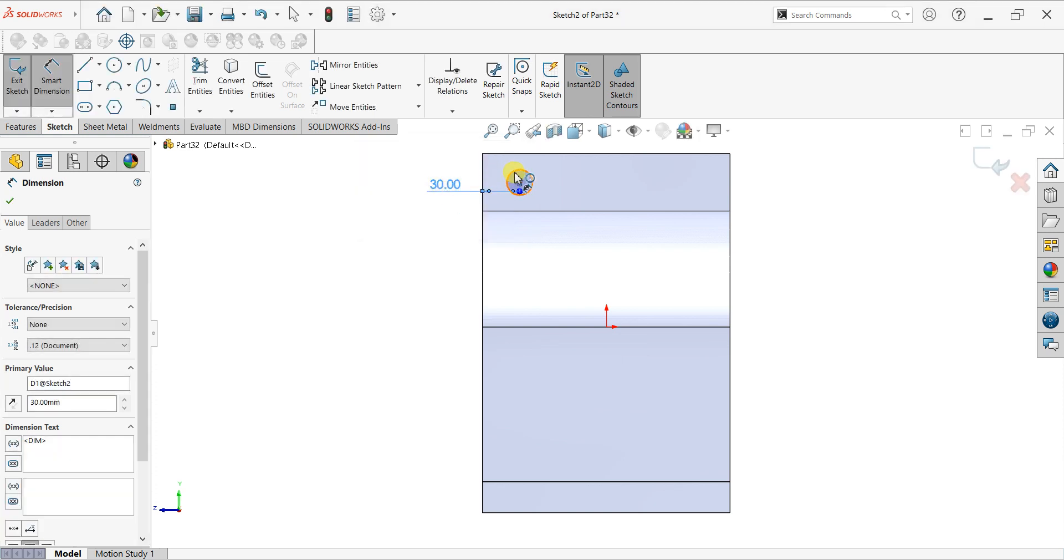
Step: Dimension the circle's diameter at 20 mm and finish dimensioning
click(558, 172)
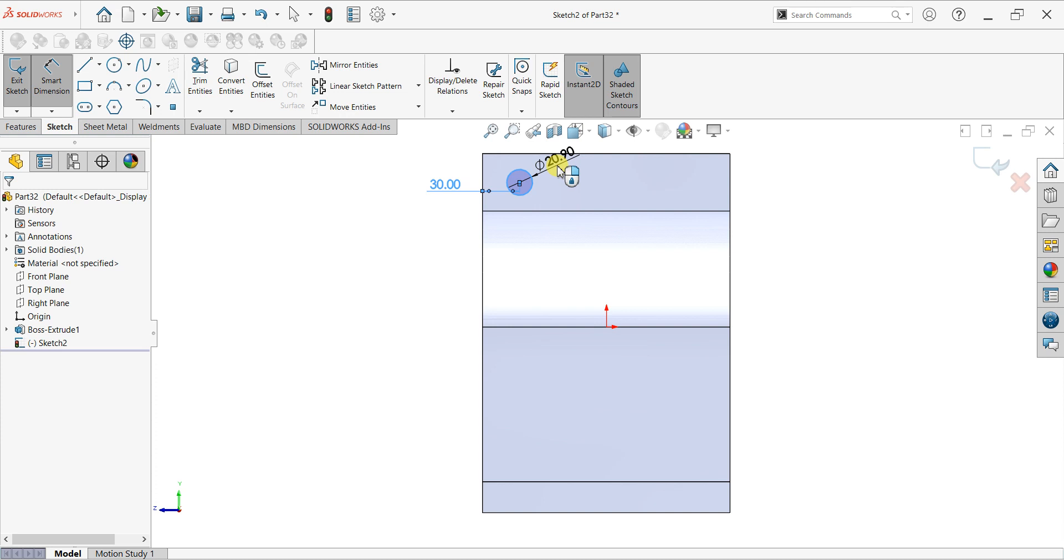
click(558, 167)
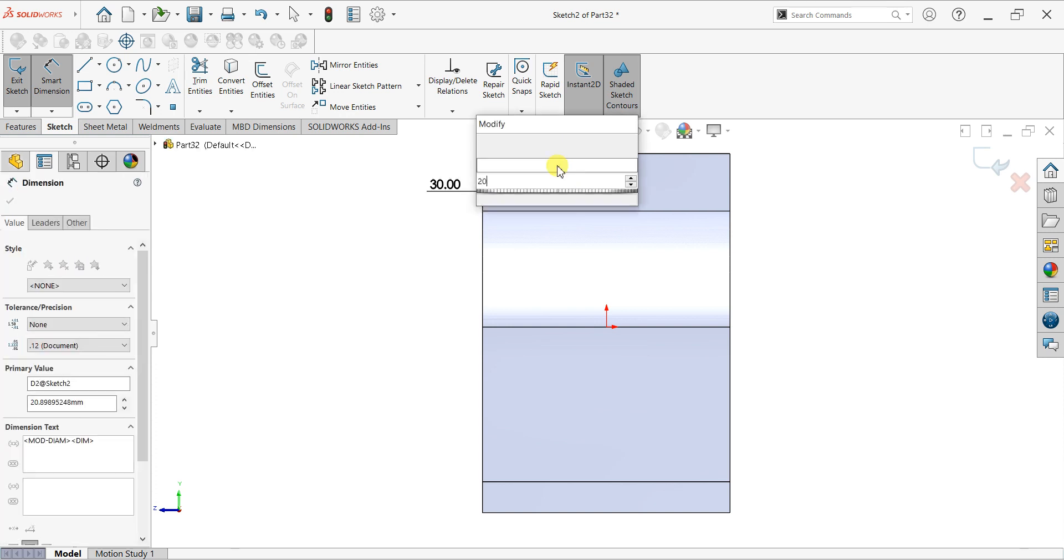
key(Return)
click(10, 201)
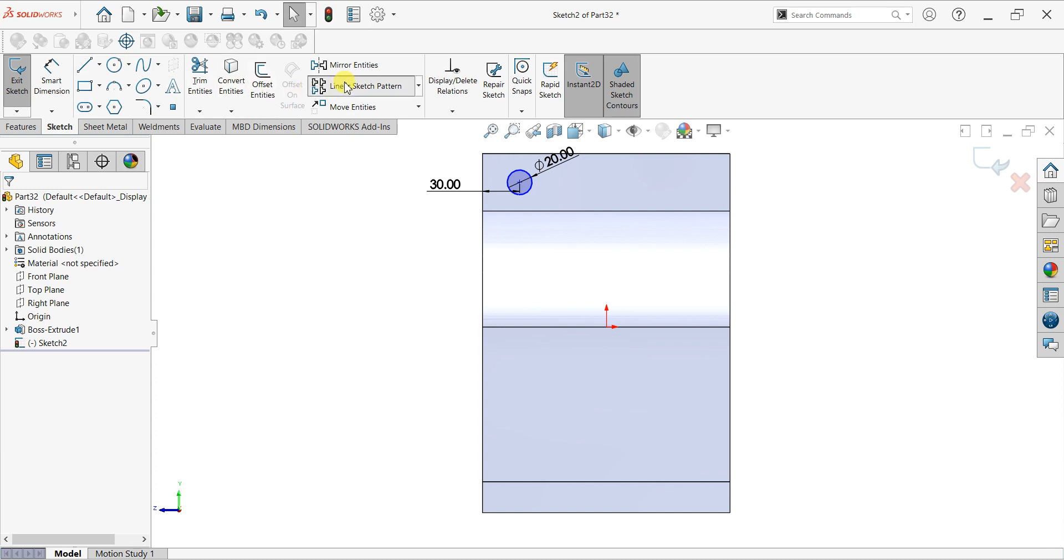
Step: Create a linear sketch pattern of the circle along the tab's top edge with 3 instances spaced 60 mm apart
click(591, 158)
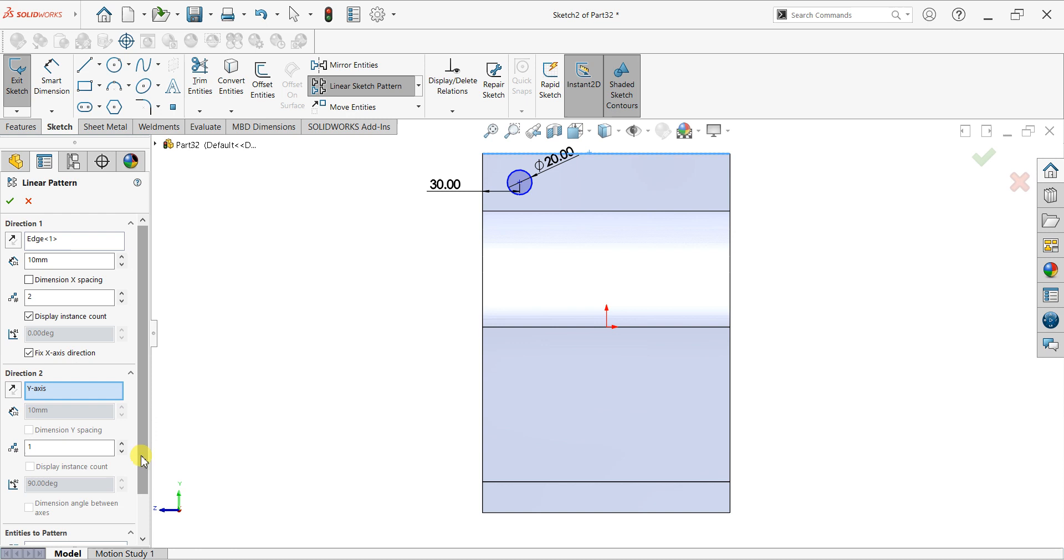
scroll(143, 456, down, 3)
click(76, 502)
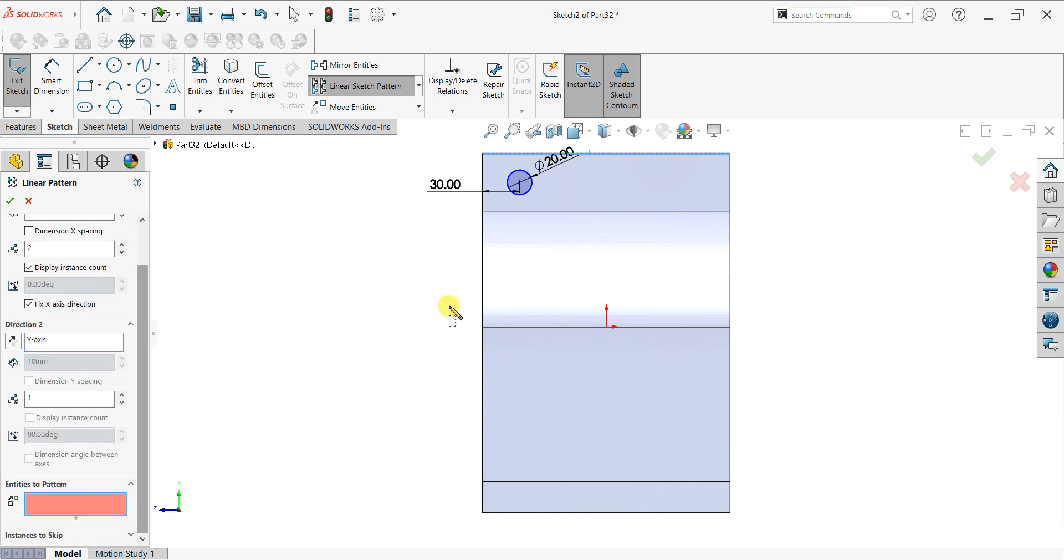
click(529, 192)
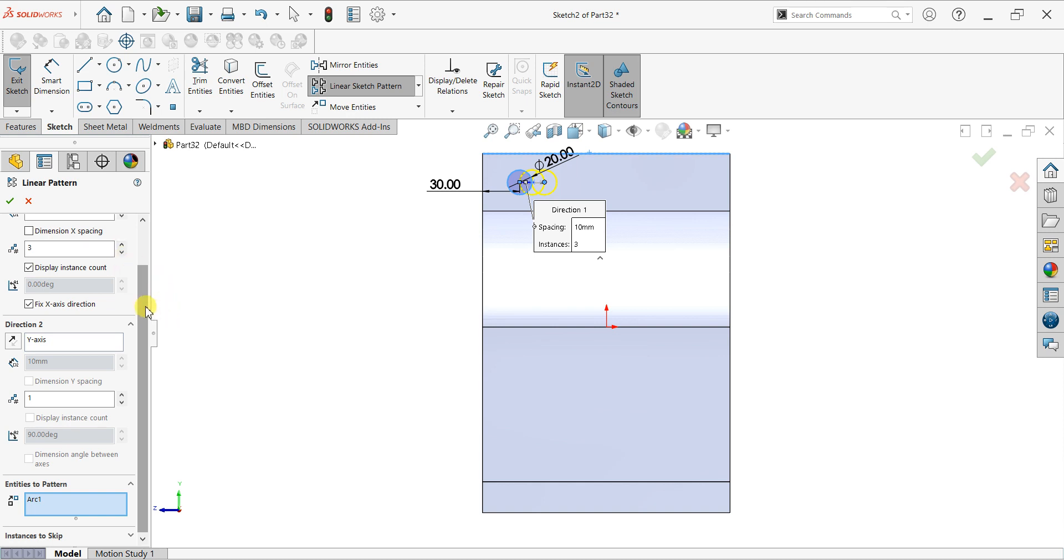
drag(146, 308, 147, 265)
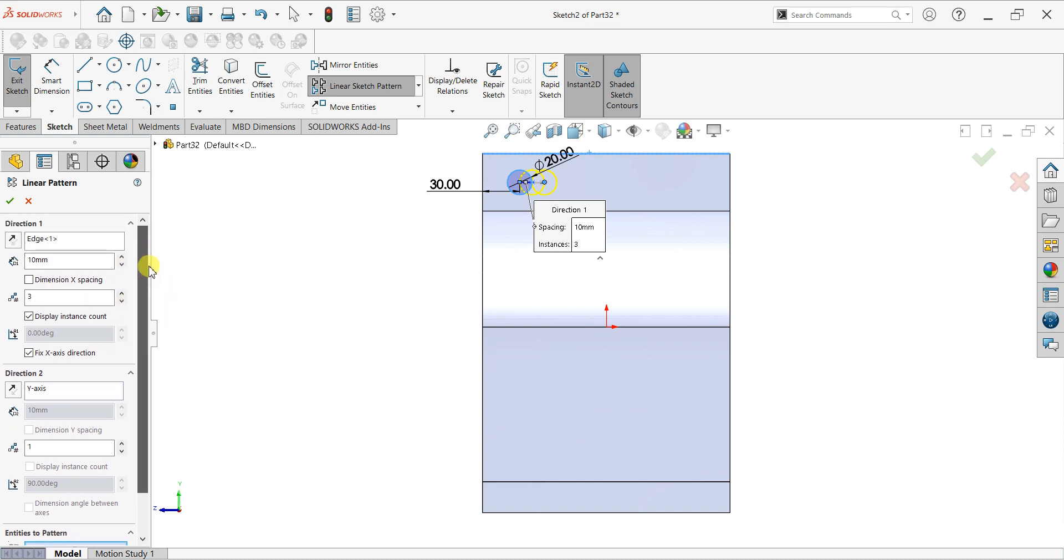
click(122, 257)
click(10, 202)
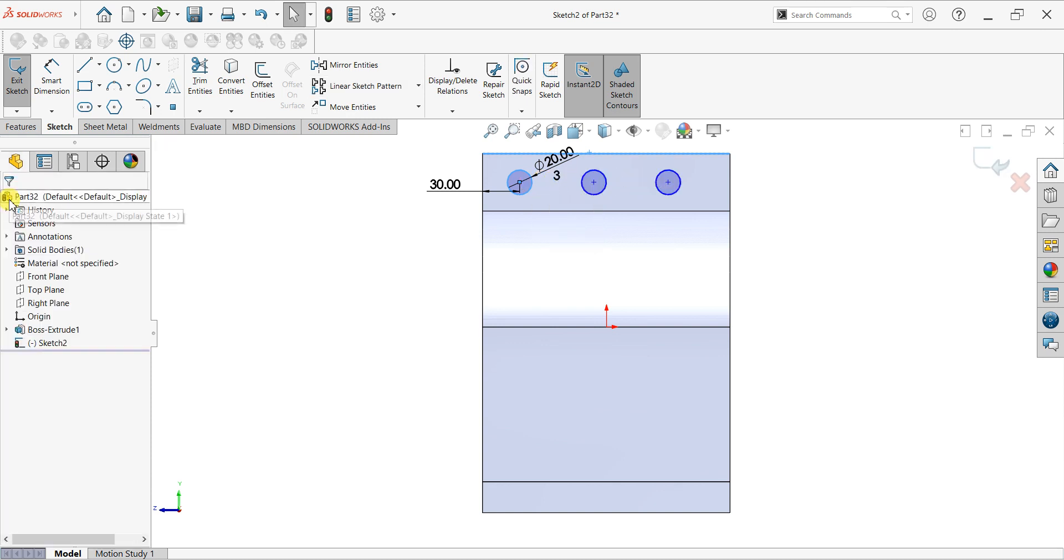
Step: Set the circle pattern's instance count to 4 and dimension the spacing between the first two circles at 30 mm
double_click(557, 176)
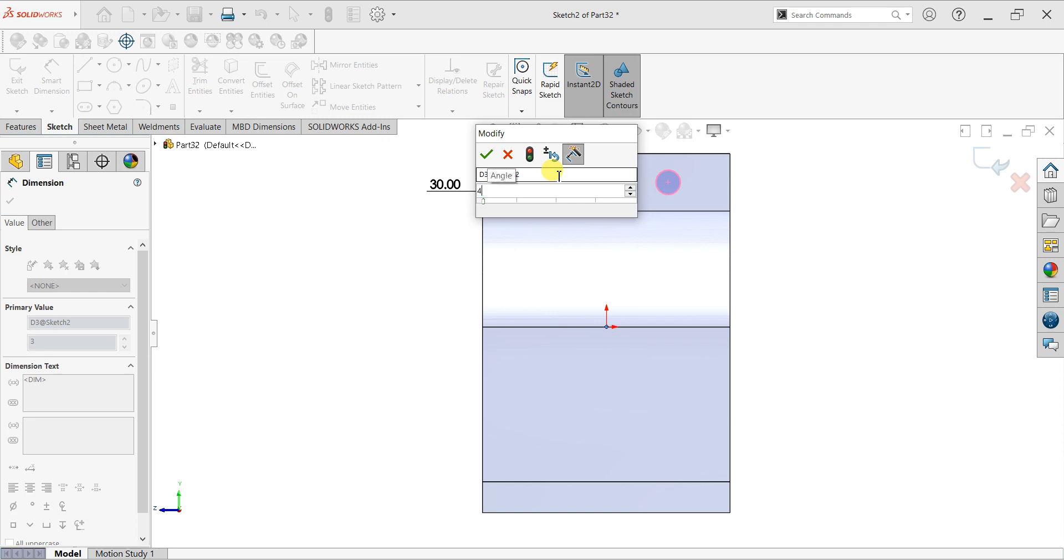
key(Return)
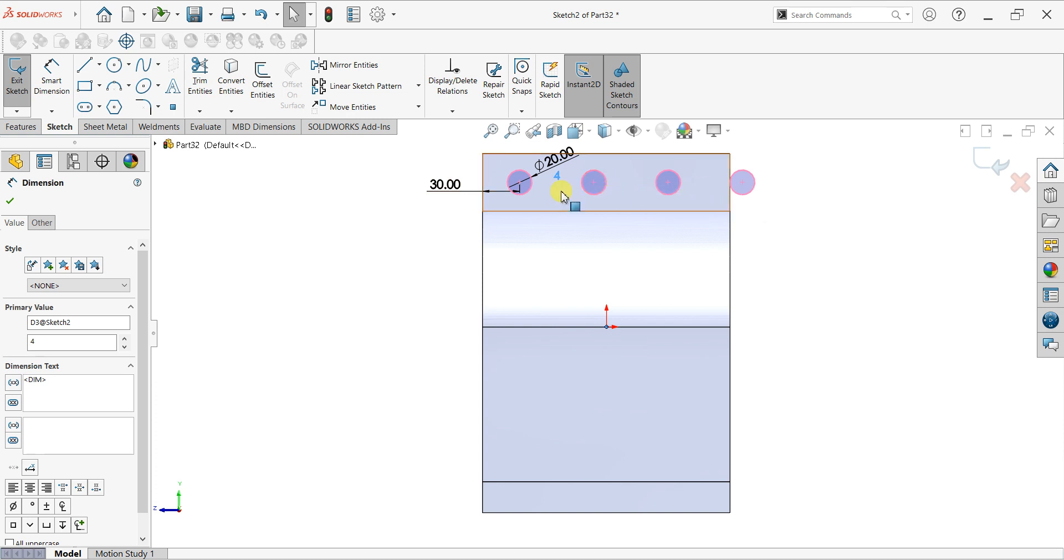
click(52, 78)
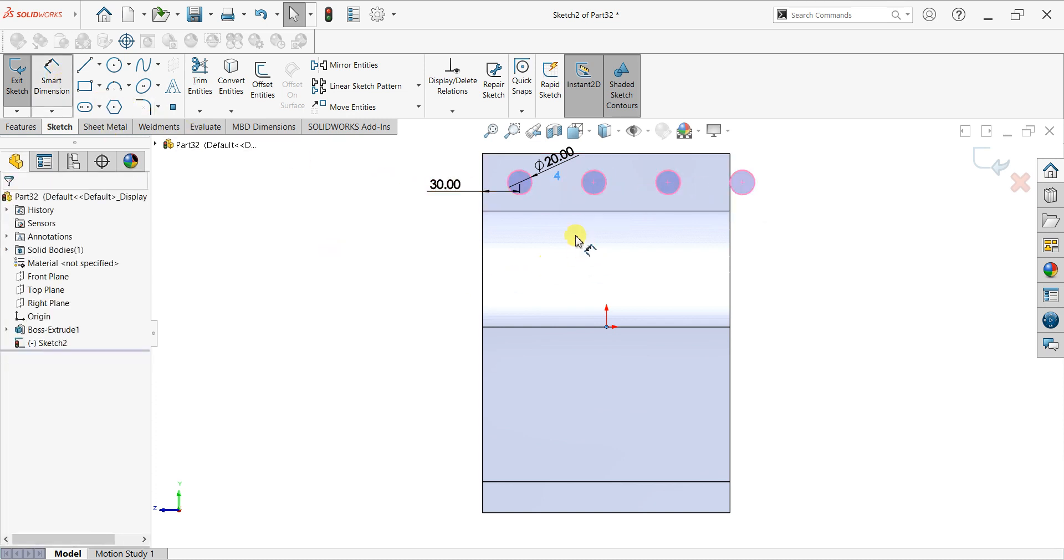
click(532, 188)
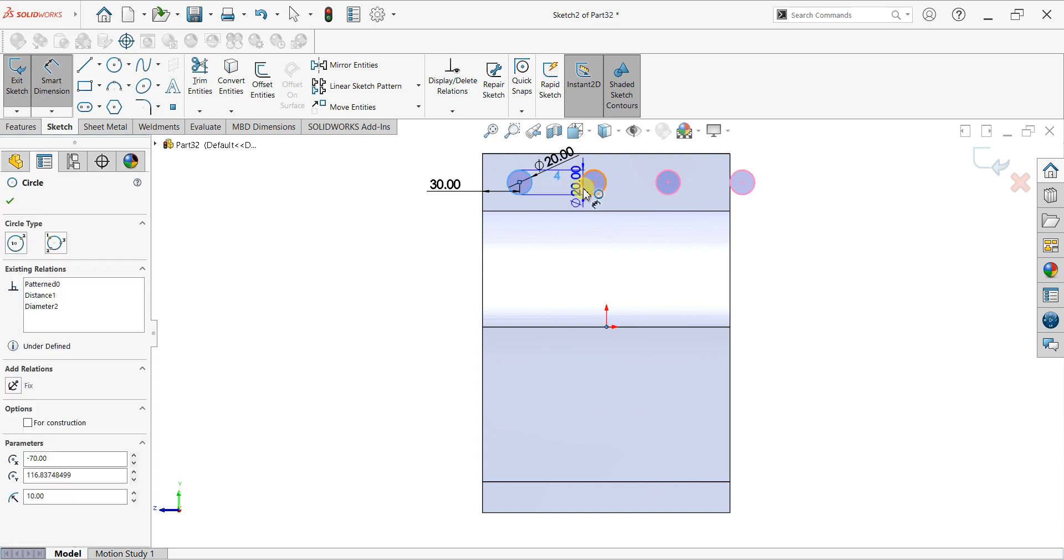
click(586, 194)
click(574, 253)
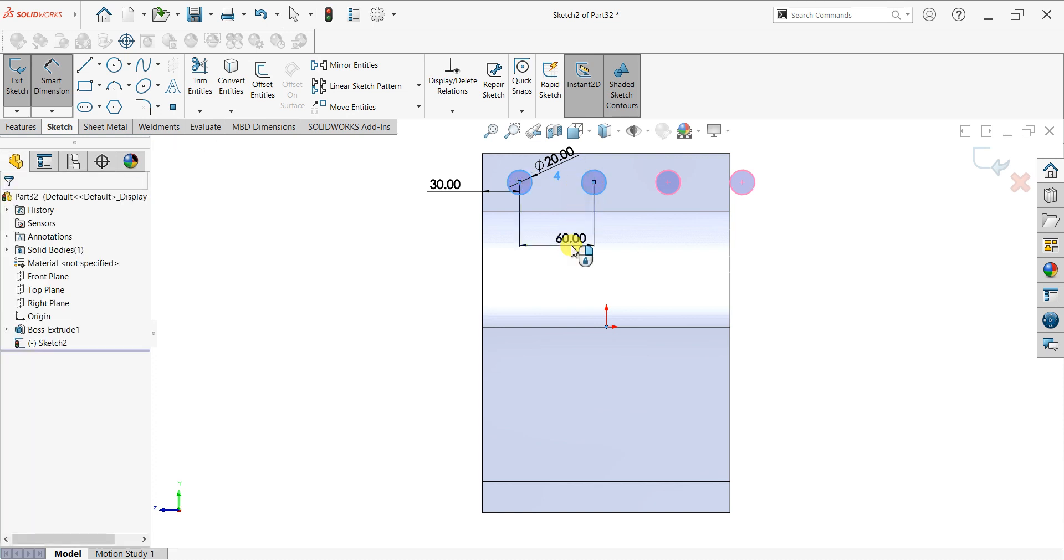
key(Return)
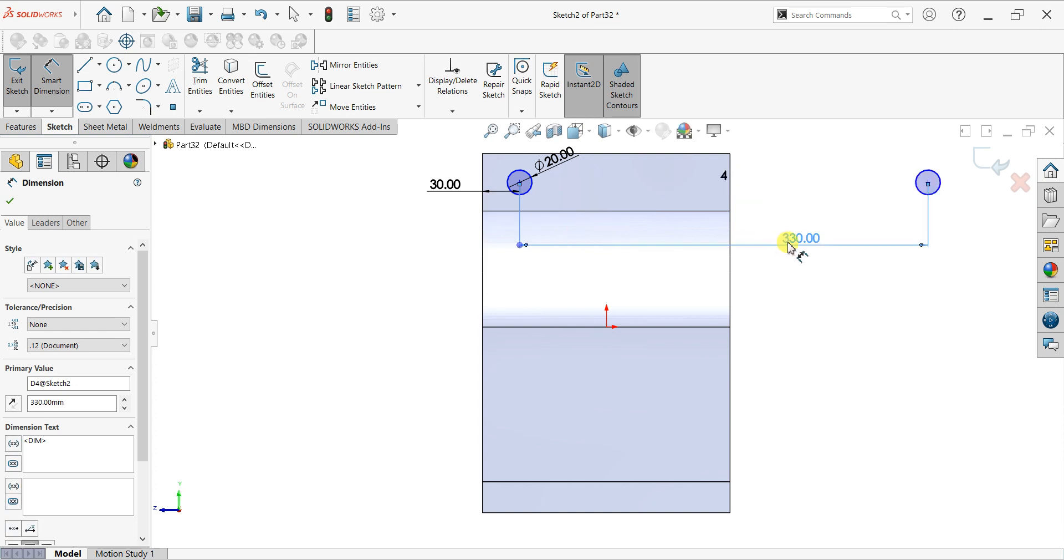
double_click(788, 242)
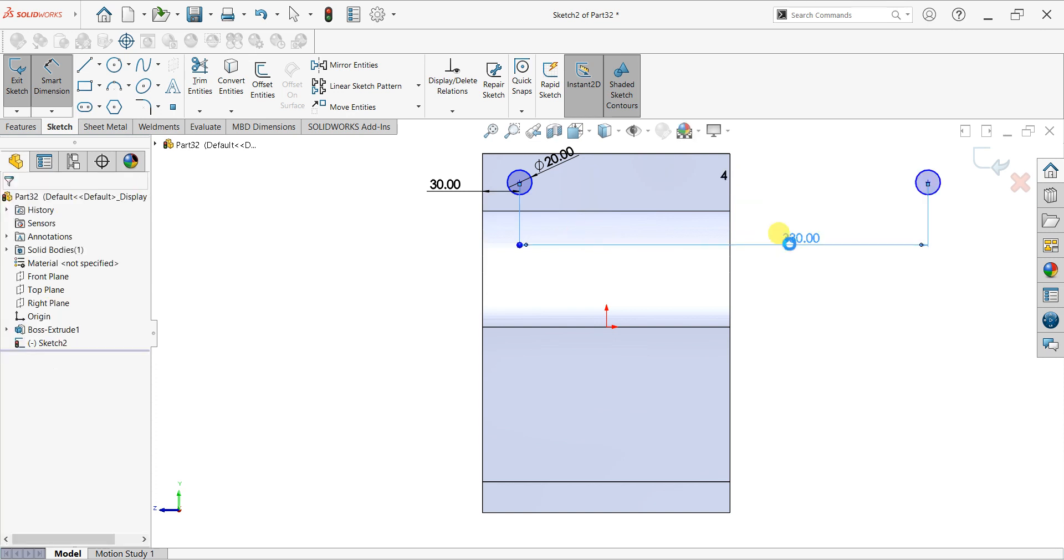
text(60)
key(Return)
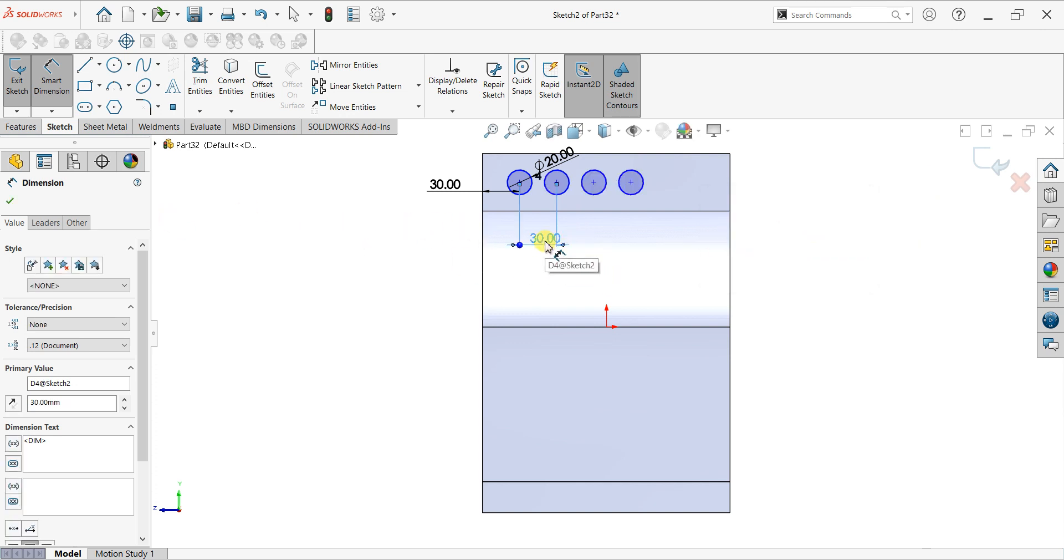
Step: Delete the spacing dimension between the first two circles and dimension the last circle's center 30 mm from the tab's opposite end edge
key(Delete)
click(51, 78)
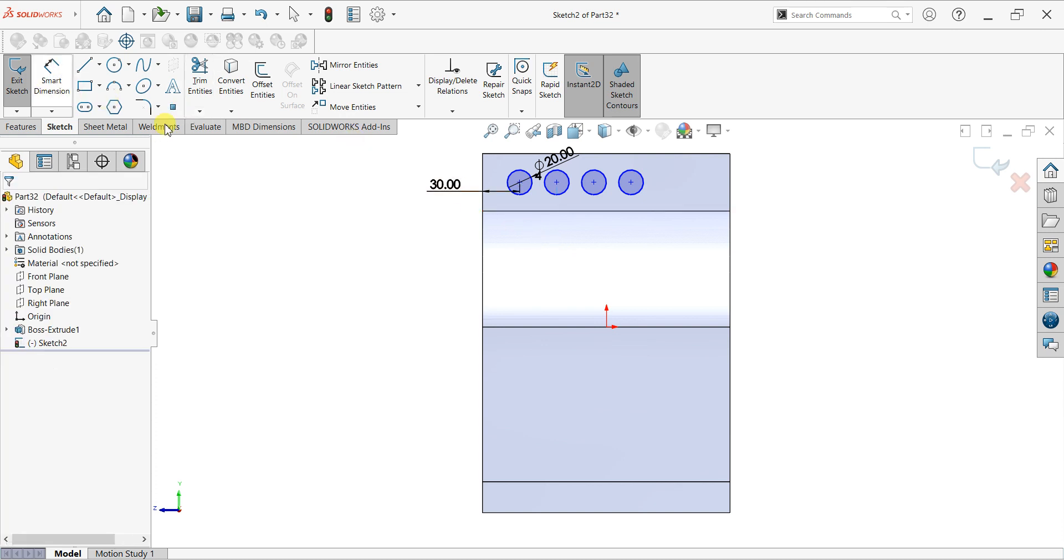
click(48, 75)
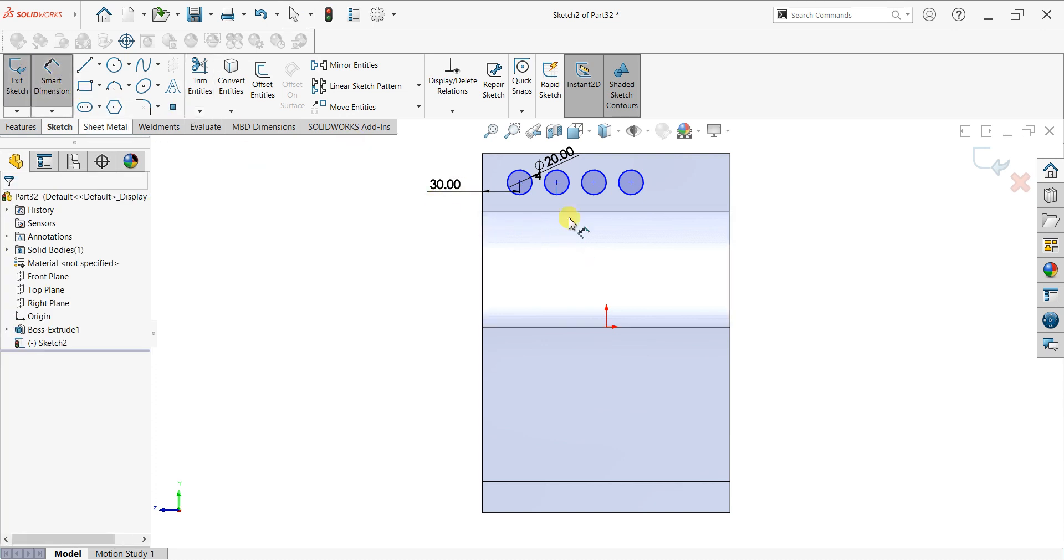
click(641, 187)
click(731, 181)
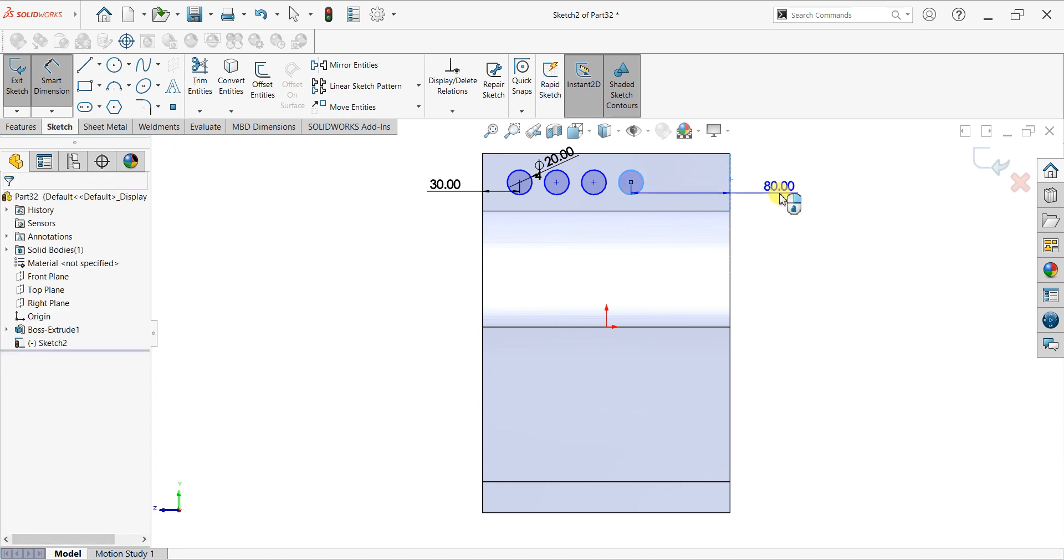
click(781, 199)
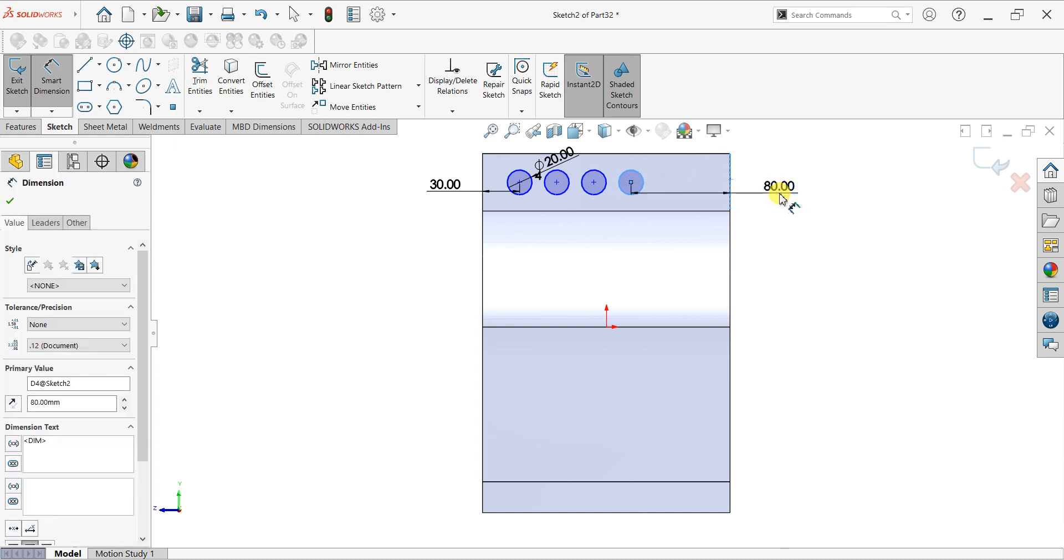
text(80)
key(Return)
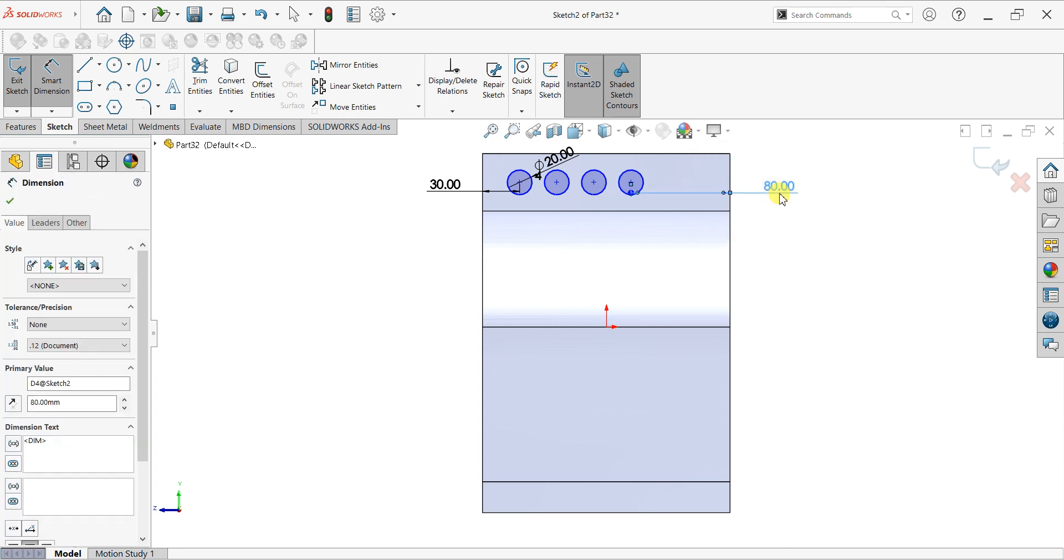
click(12, 201)
Step: Cut the four sketched circles through both top tabs with an Extruded Cut set to Through All
click(21, 126)
click(201, 103)
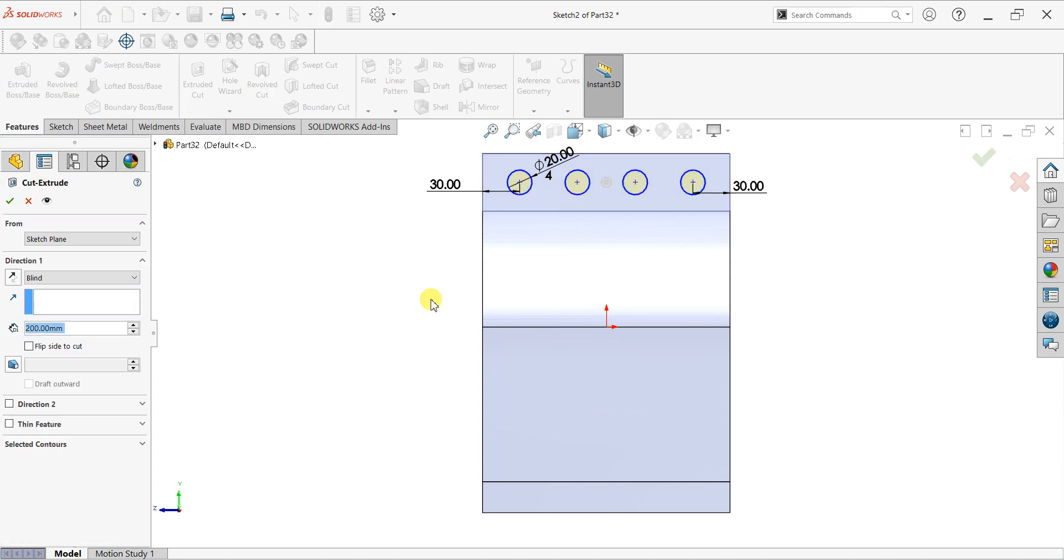
click(59, 279)
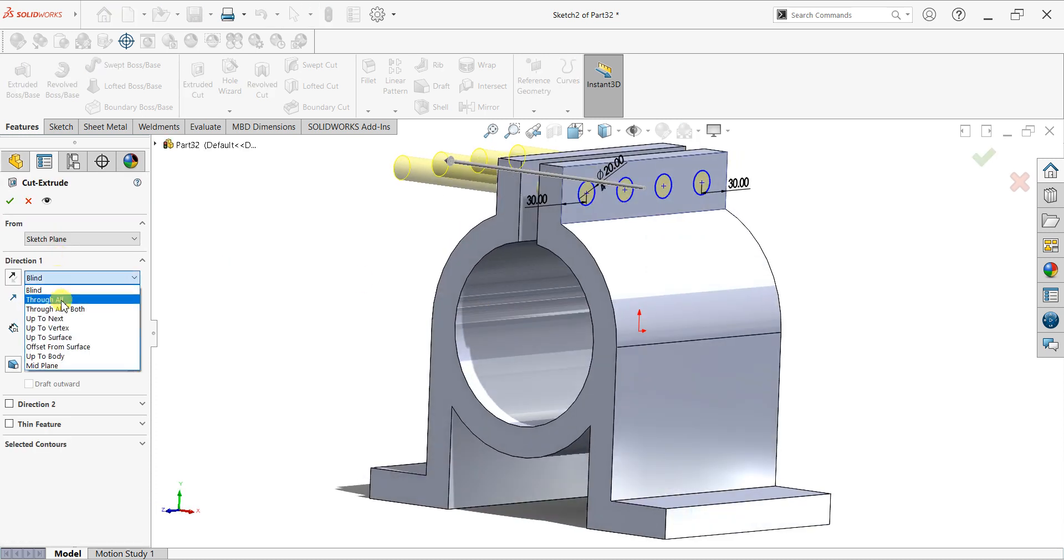
click(60, 299)
click(10, 201)
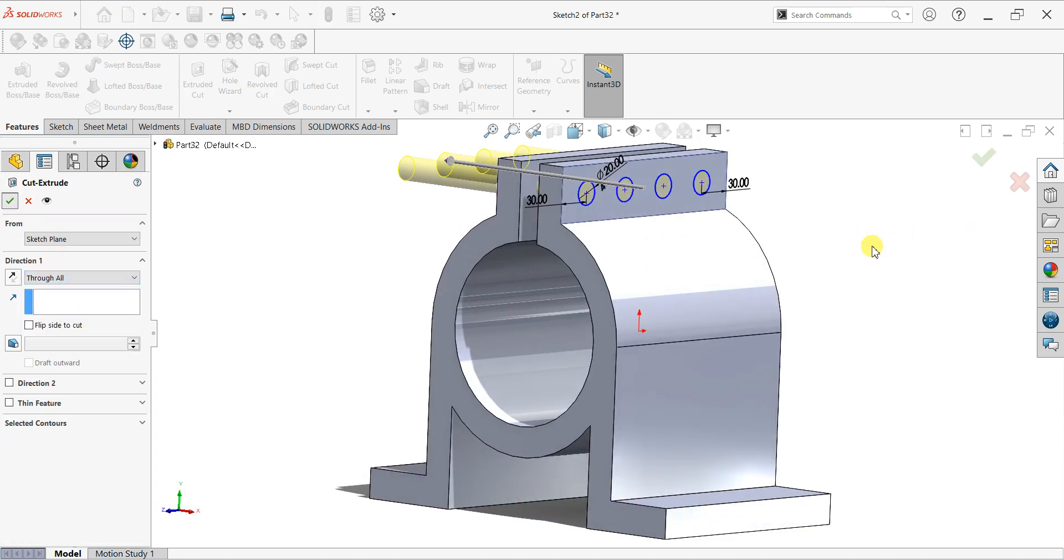
click(857, 332)
Step: Start a new sketch on the Front Plane, oriented normal to the plane
scroll(857, 332, up, 3)
middle_drag(710, 334, 716, 442)
middle_drag(787, 432, 822, 359)
middle_drag(756, 397, 709, 245)
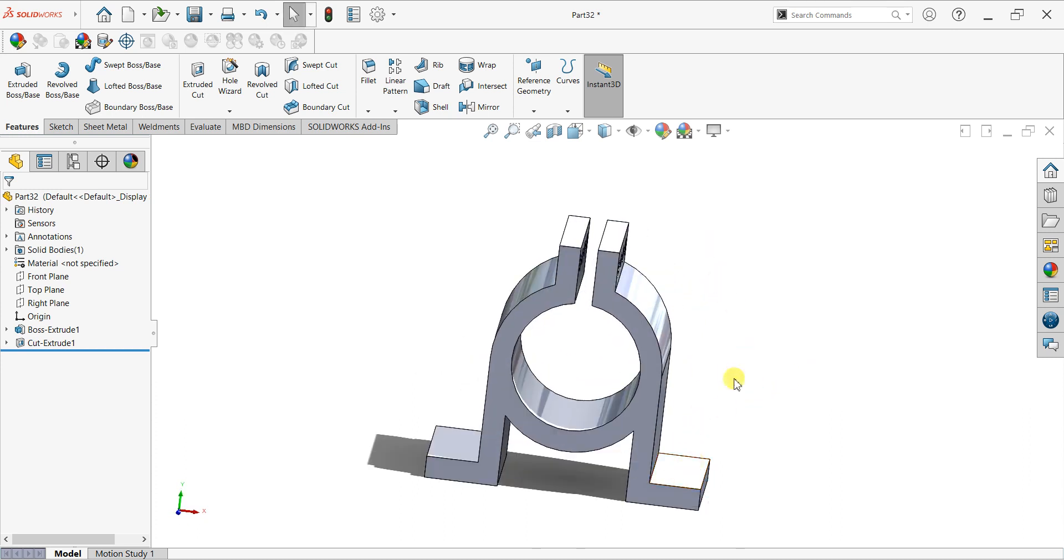
click(48, 276)
middle_drag(803, 311, 765, 285)
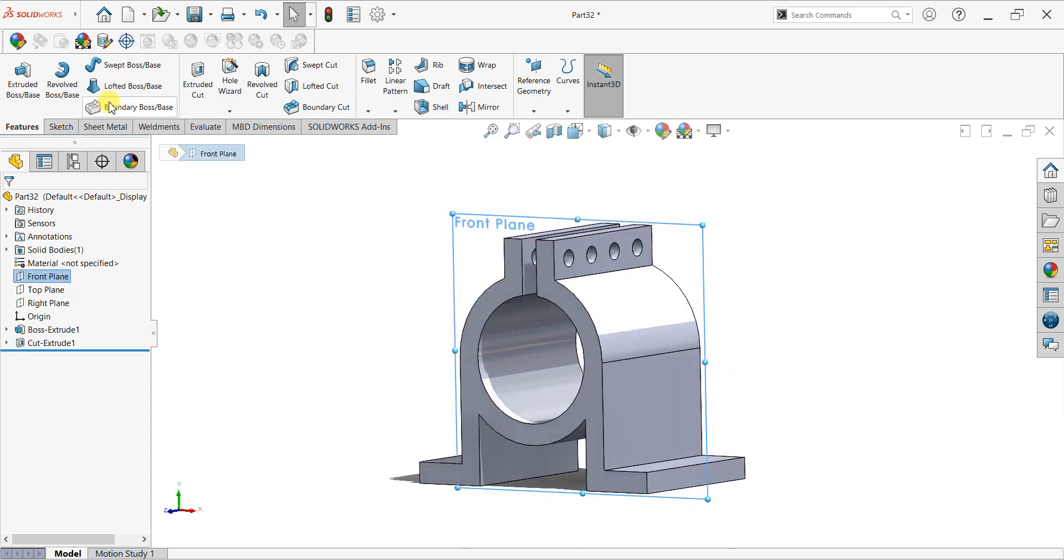
click(61, 126)
click(16, 78)
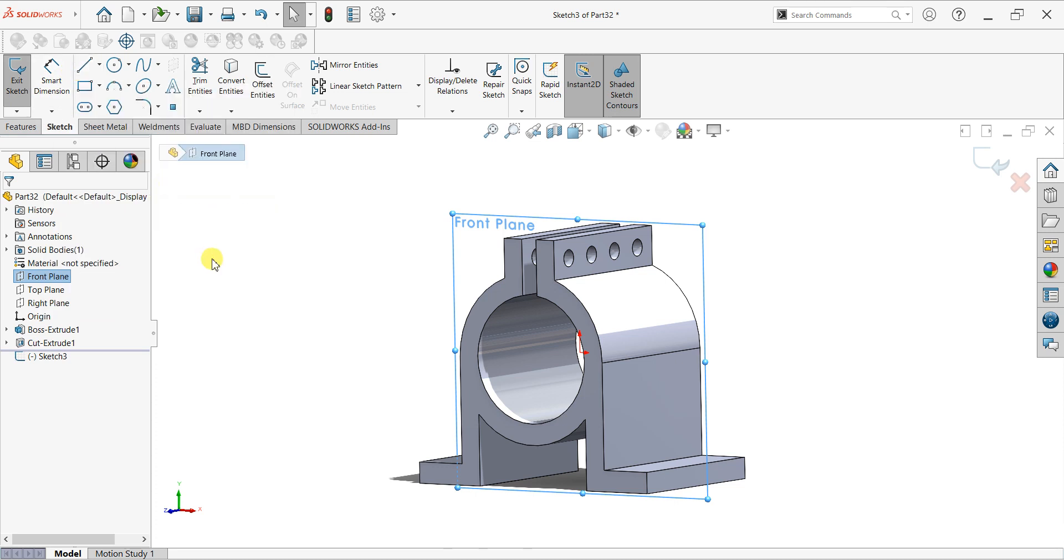
key(ctrl+8)
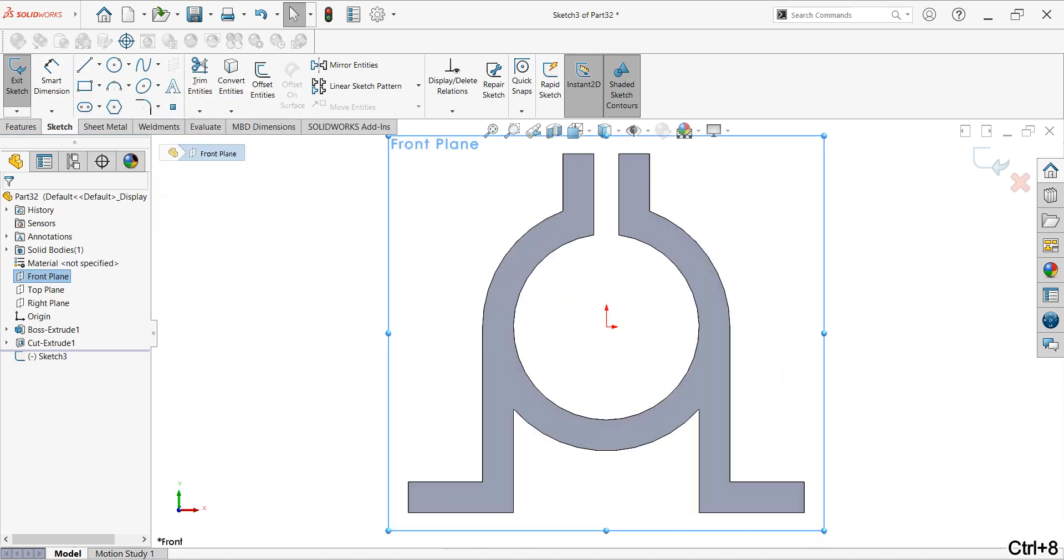
Step: Sketch a closed right triangle about 93 mm tall between the right foot's outer upper corner and the bracket's vertical outer wall
click(84, 65)
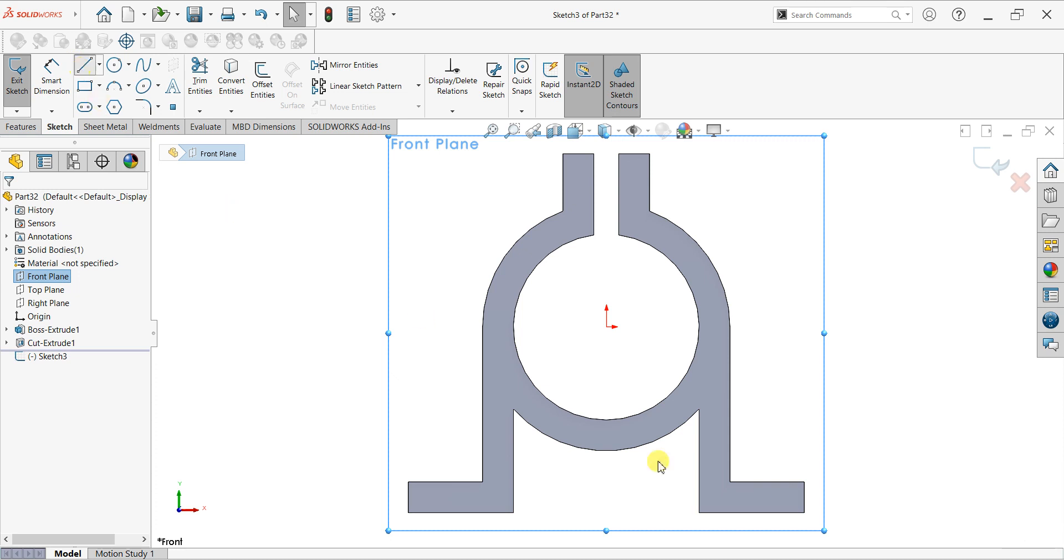
click(804, 481)
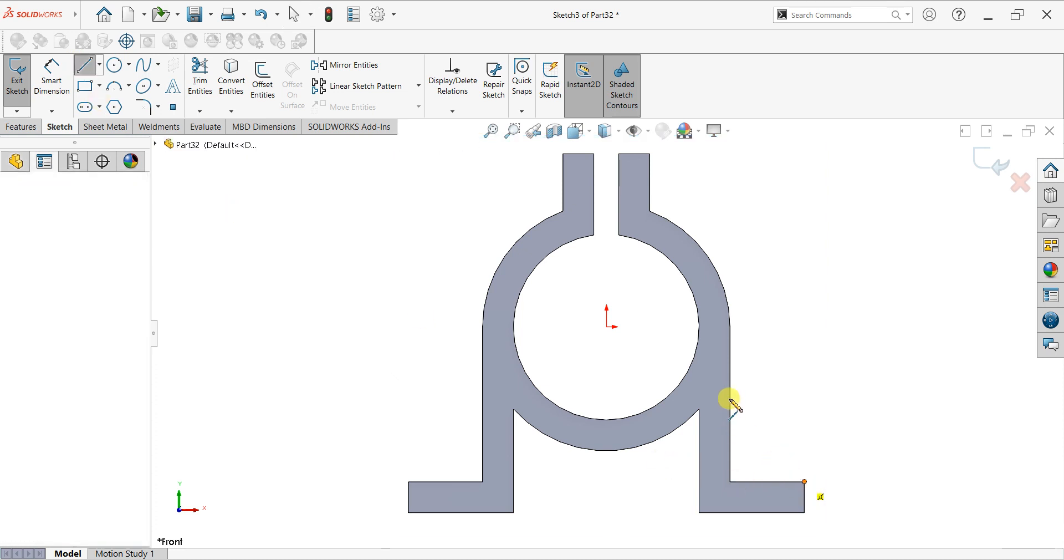
click(730, 366)
click(730, 481)
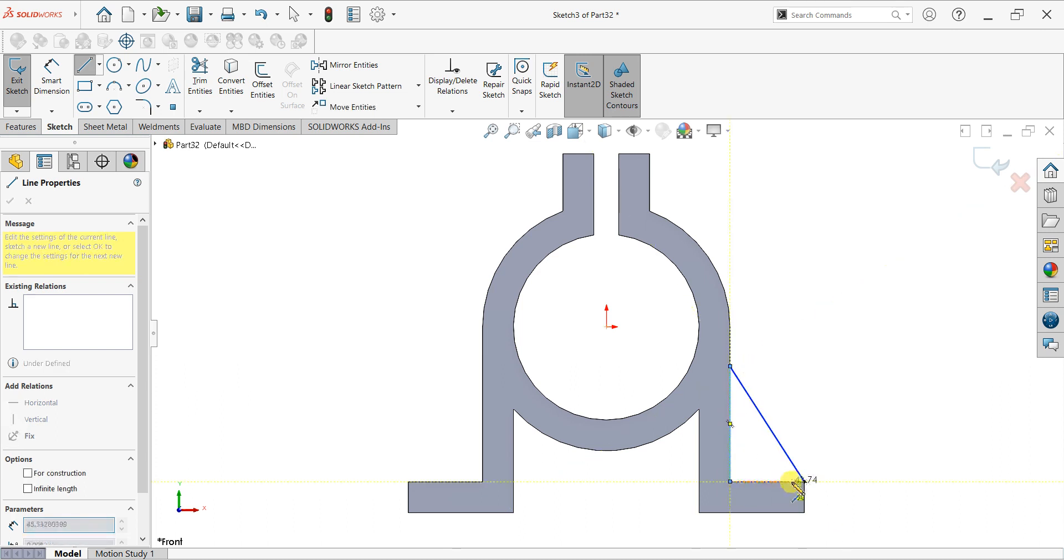
click(805, 481)
right_click(773, 289)
click(776, 292)
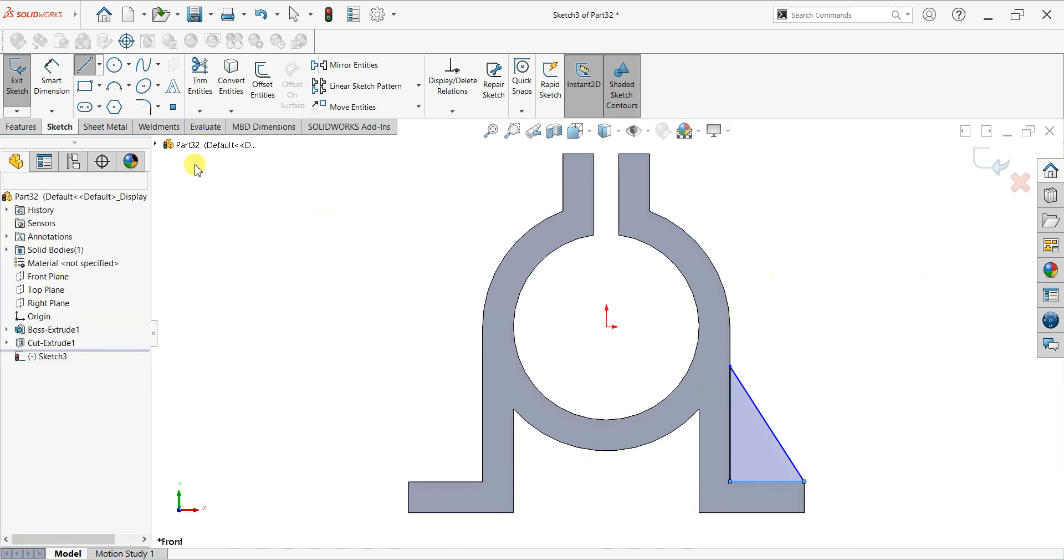
Step: Dimension the triangle's vertical side at 95 mm
click(52, 78)
click(730, 432)
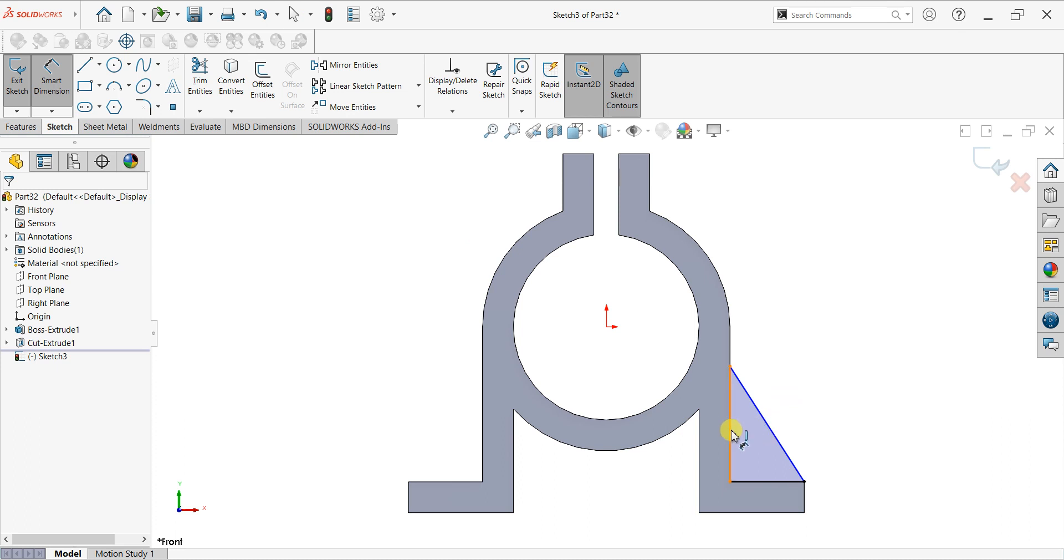
click(880, 445)
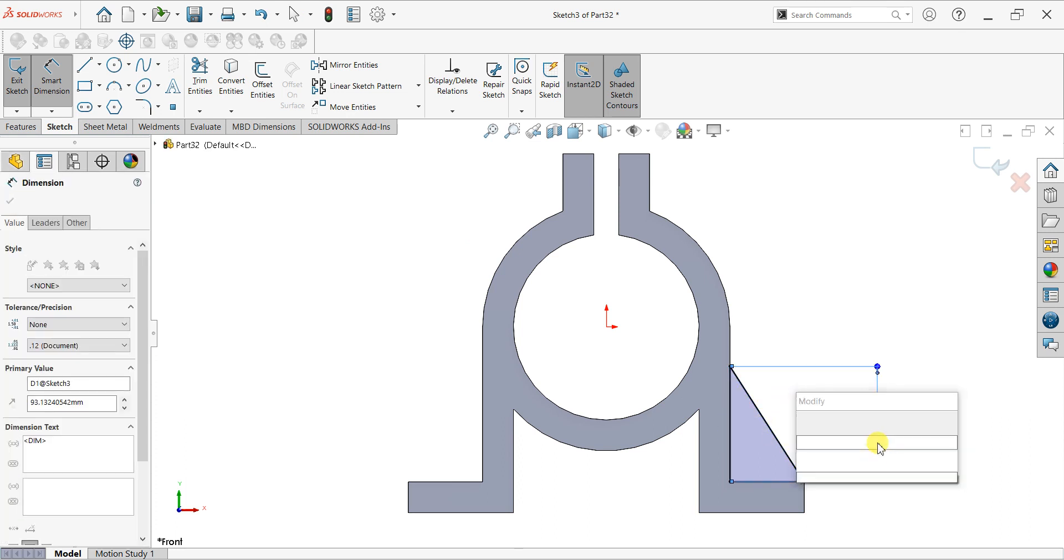
text(90)
key(Return)
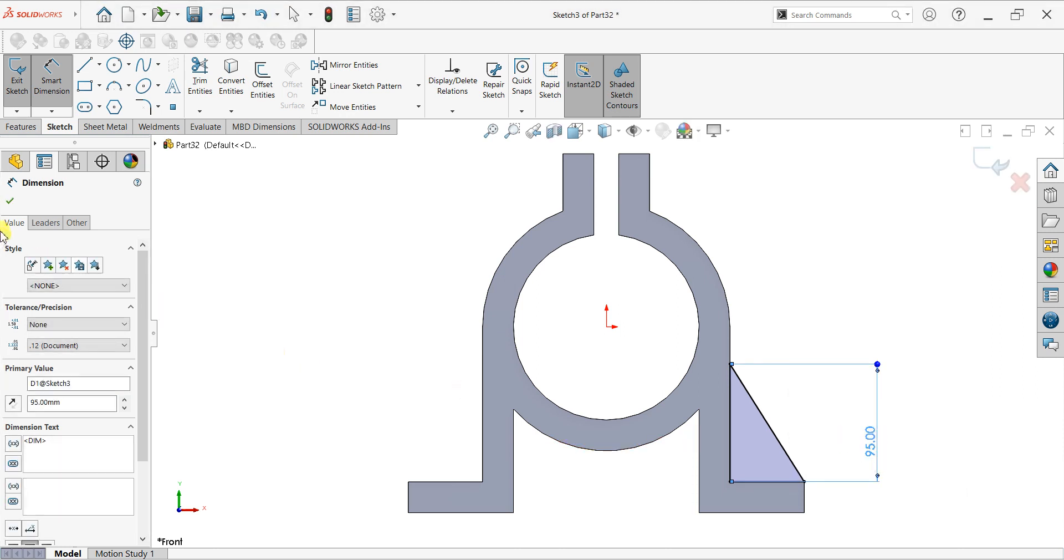
click(9, 201)
Step: Extrude the triangle 20 mm Mid Plane as a rib merged with the bracket
click(20, 127)
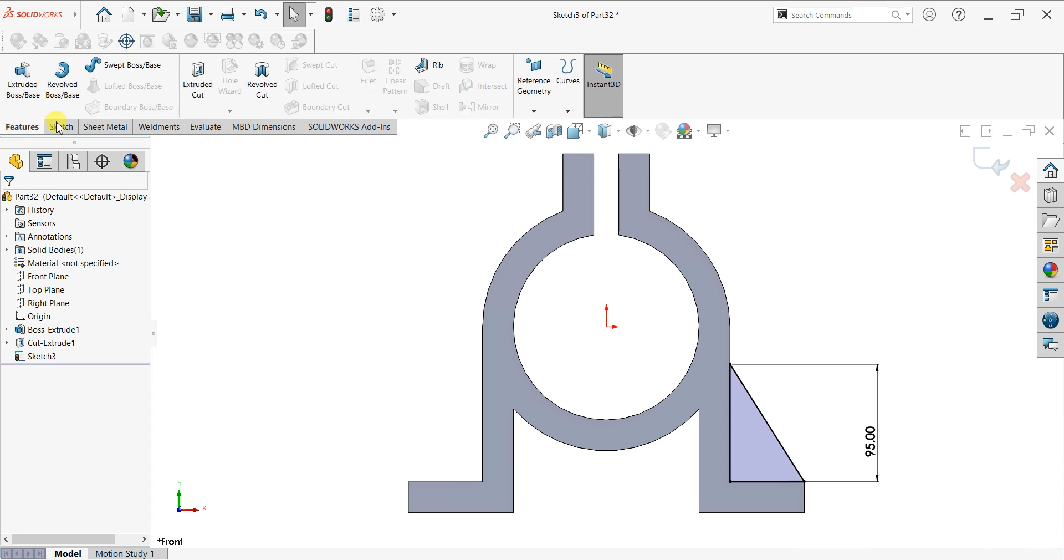
click(37, 96)
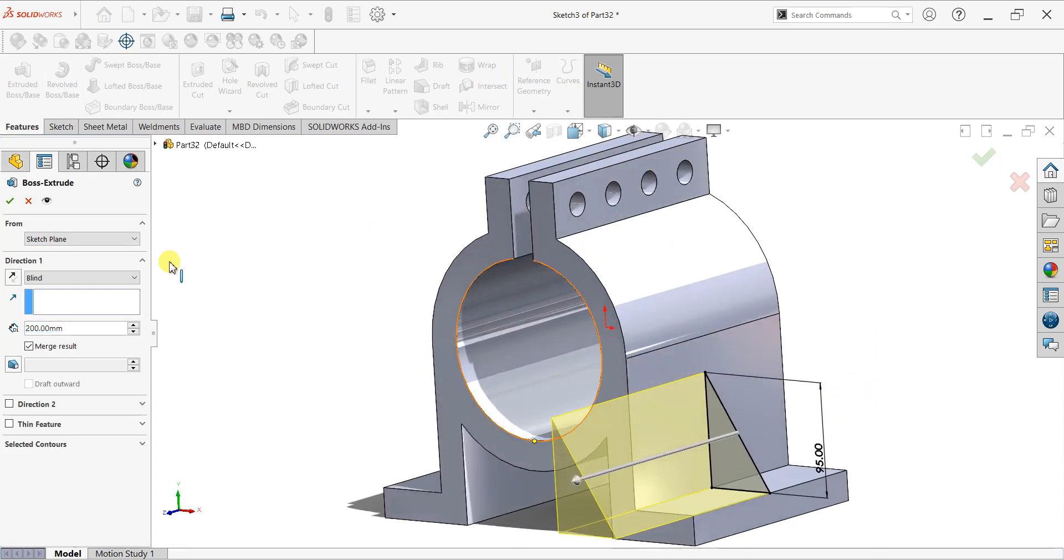
click(76, 277)
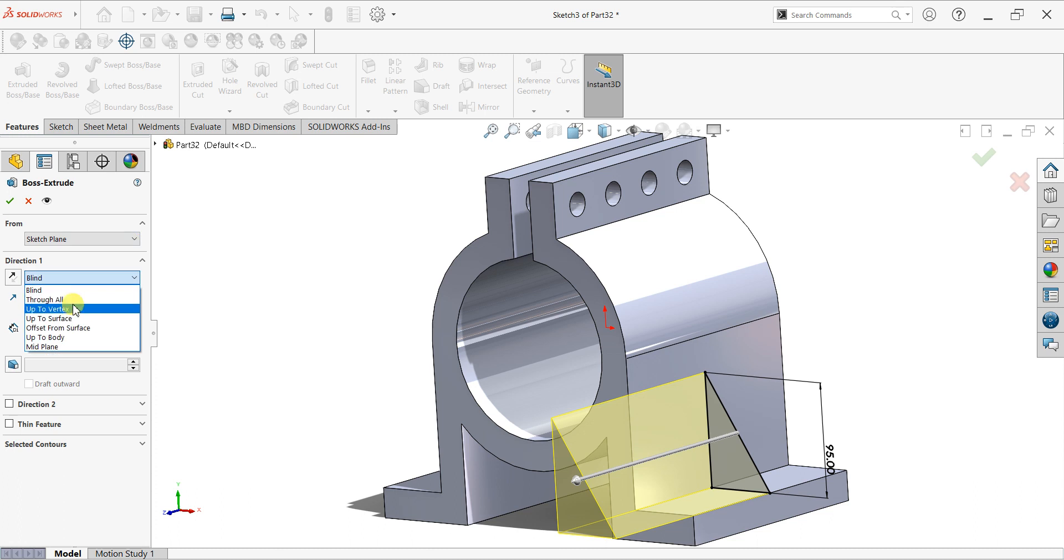
click(72, 346)
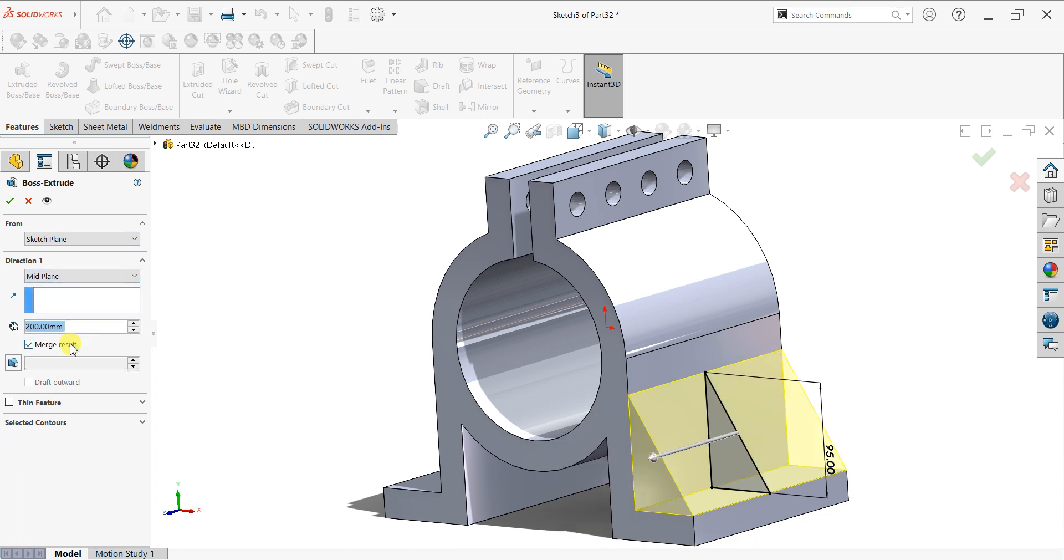
text(20)
key(Return)
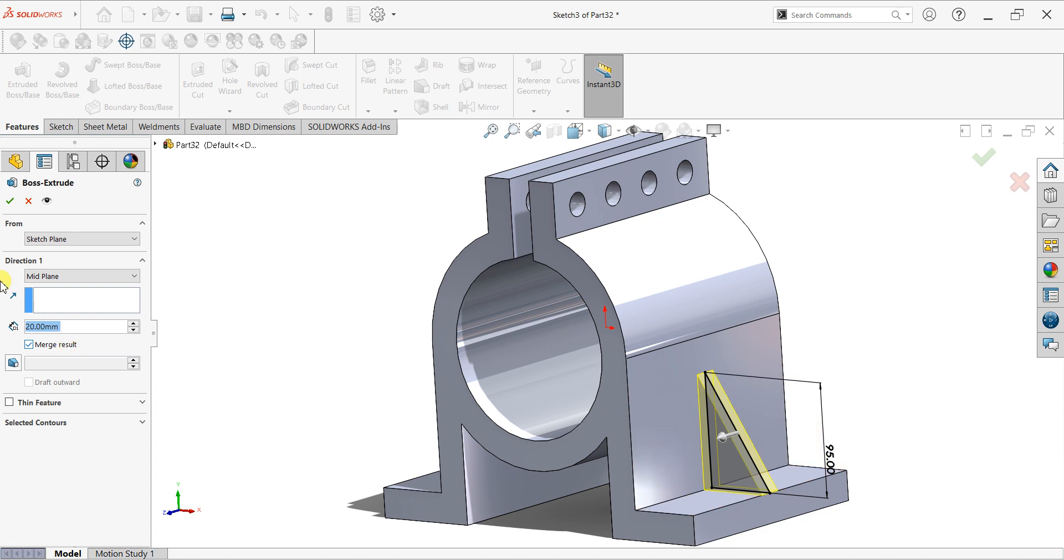
click(9, 201)
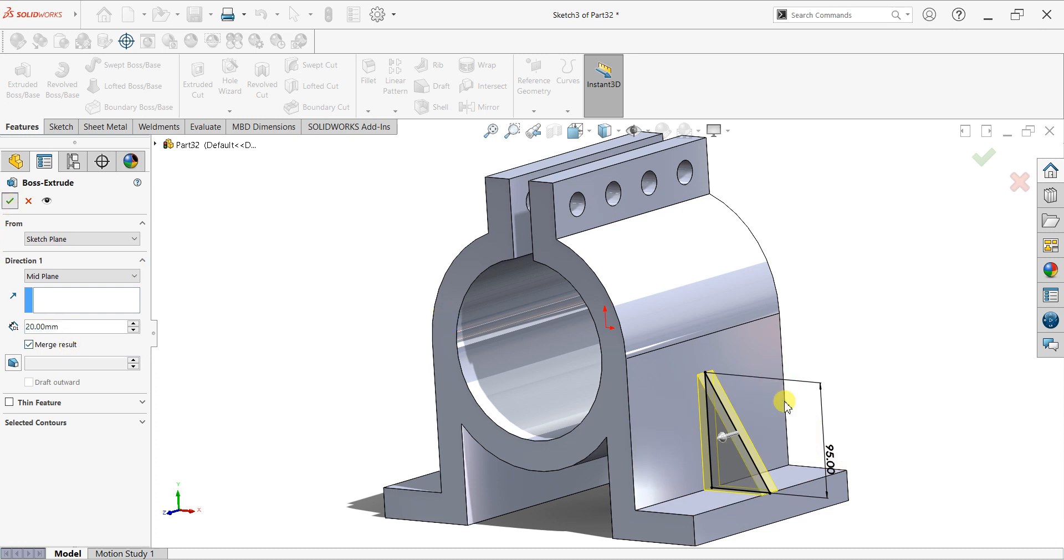
Step: On the ribbed foot's upper face, sketch two circles, one on each side of the rib, with radii of about 15 and 11 mm
middle_drag(874, 330, 702, 490)
click(606, 488)
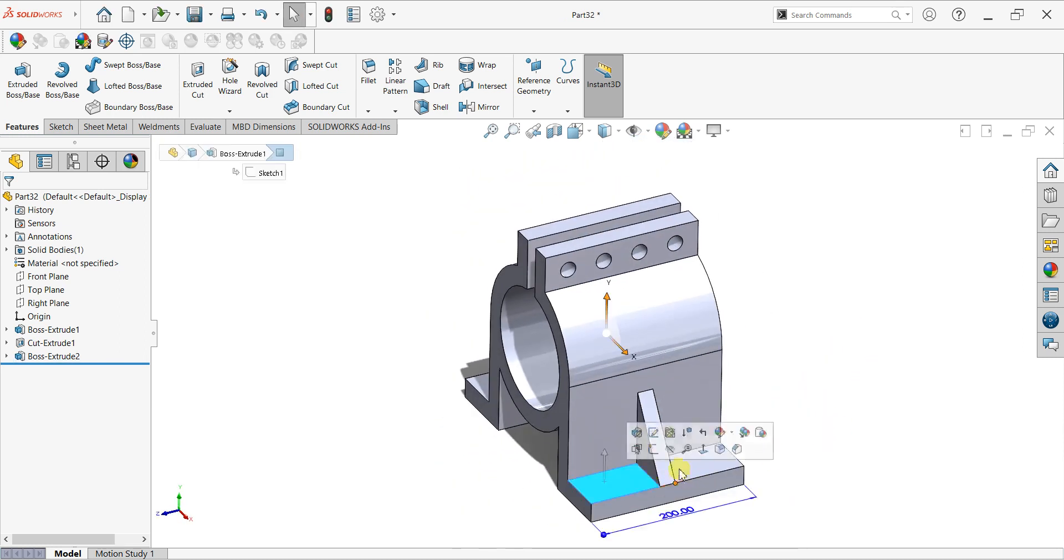
click(654, 450)
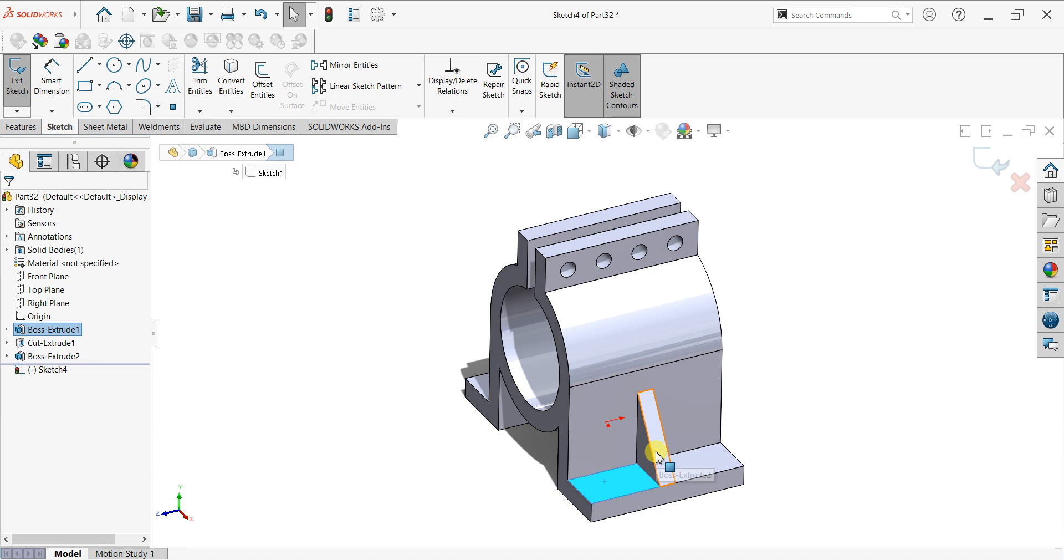
key(ctrl+8)
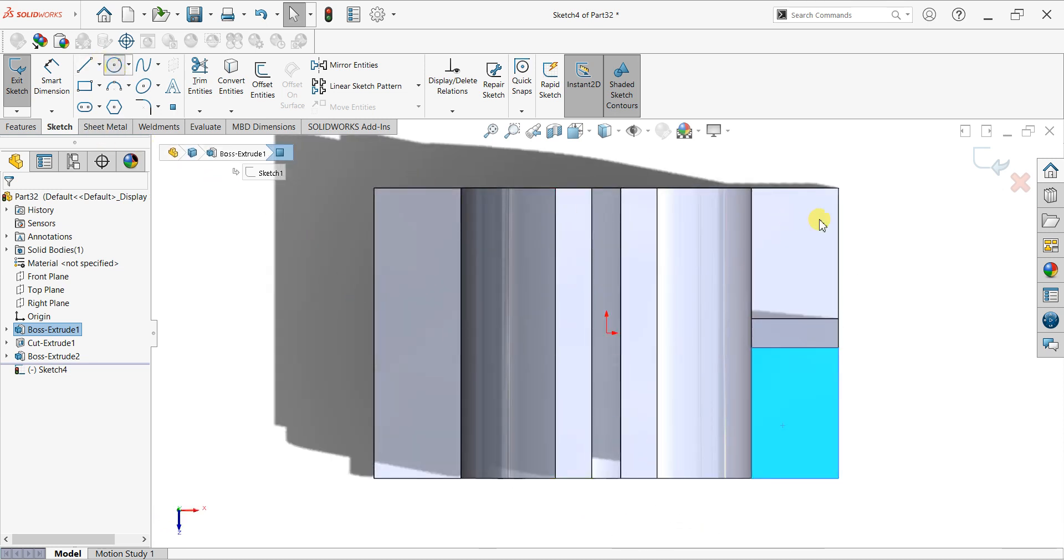
click(795, 236)
click(802, 257)
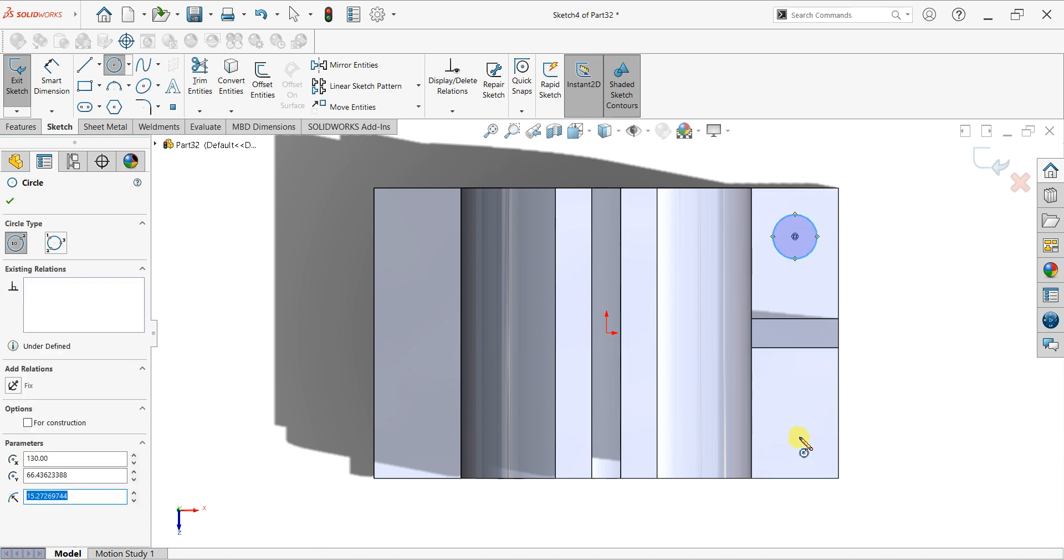
click(794, 435)
click(807, 444)
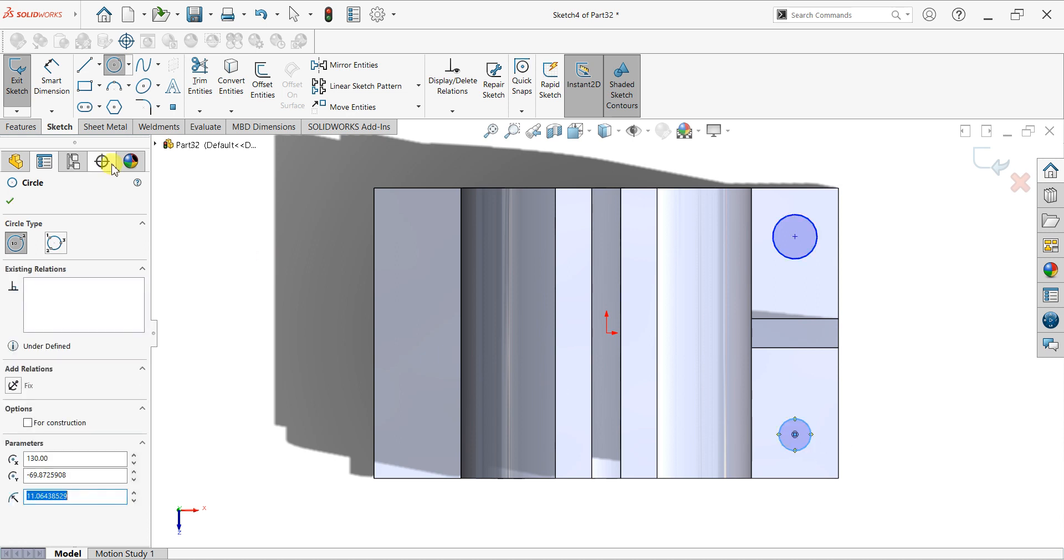
click(11, 202)
Step: Apply an Equal relation to the two circles on the foot
drag(885, 193, 760, 485)
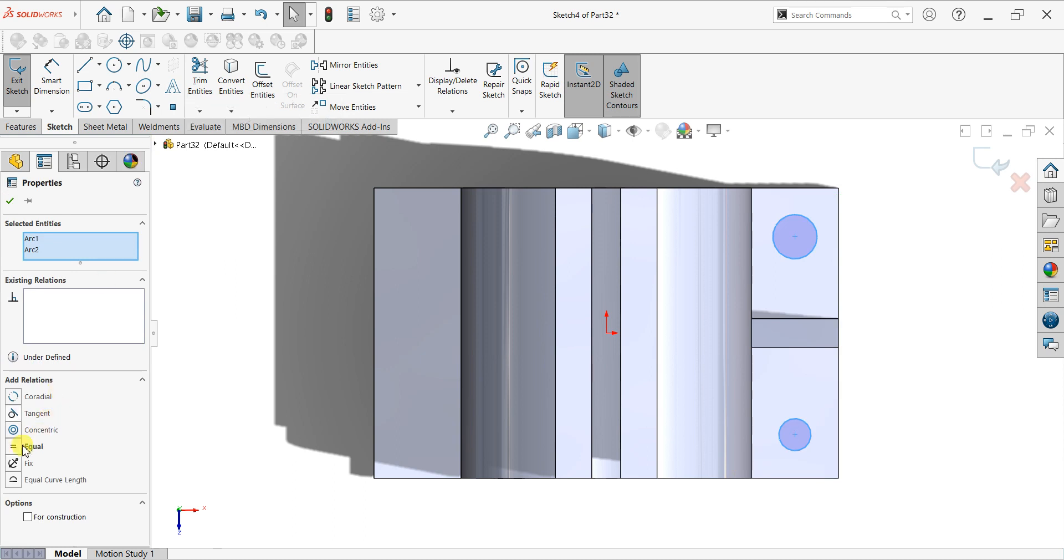
click(13, 447)
click(11, 200)
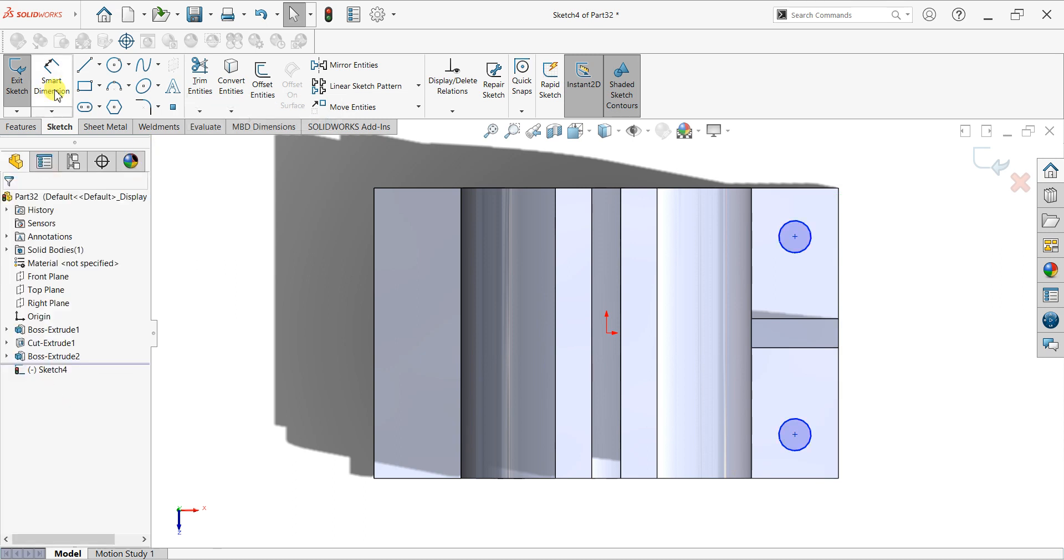
Step: Dimension the upper foot circle's centre 35 mm from the foot's nearest end edge
click(51, 78)
click(798, 196)
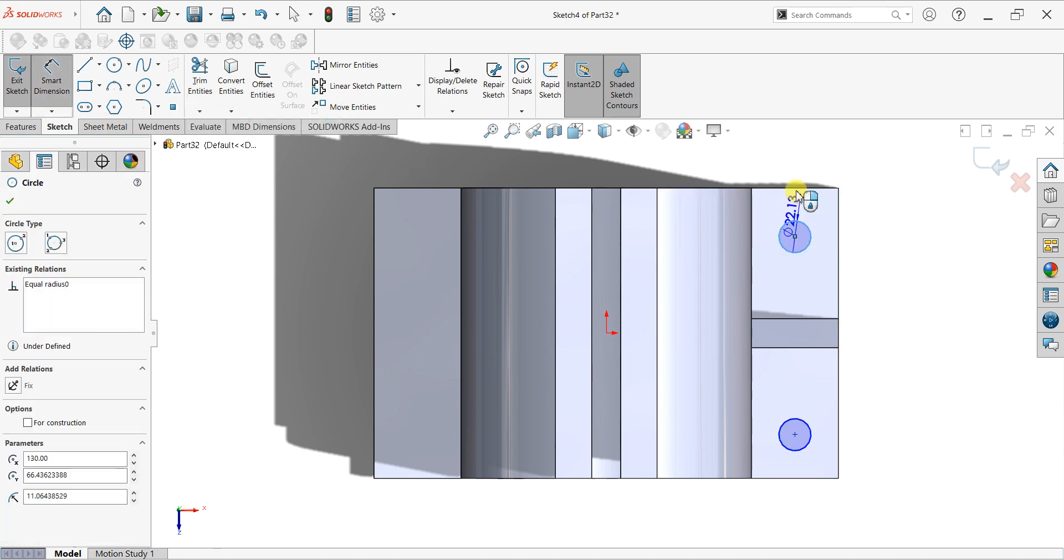
click(797, 190)
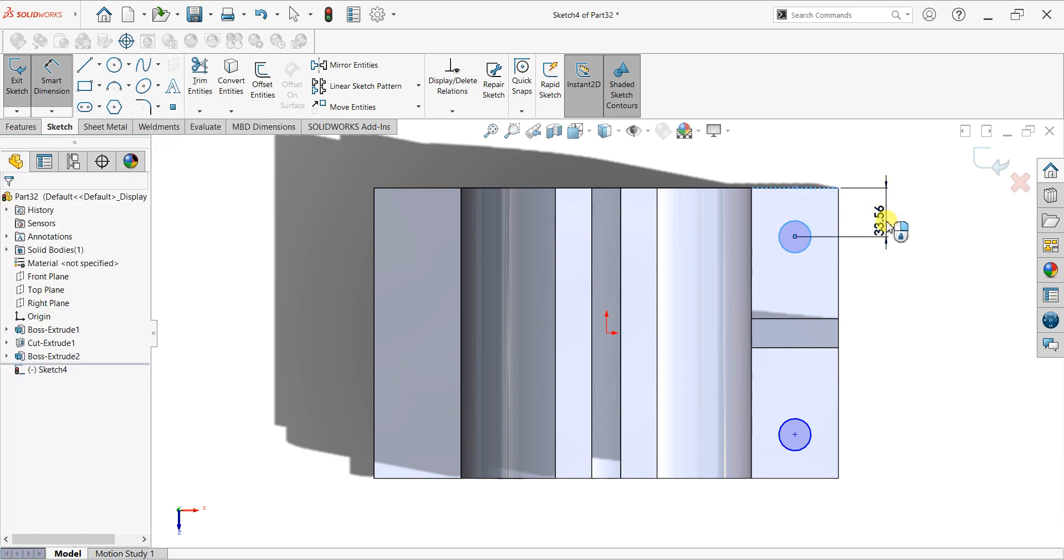
click(886, 227)
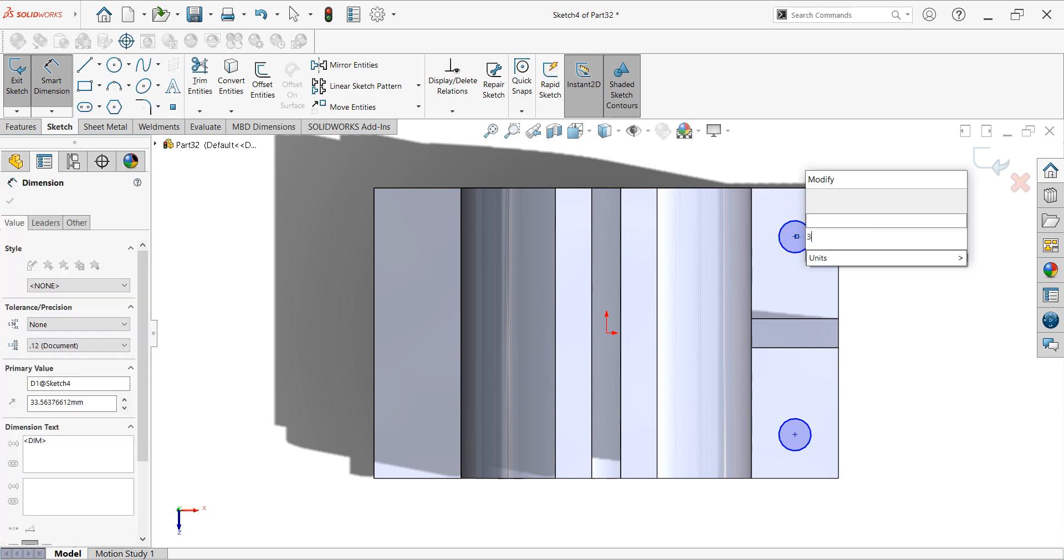
key(Return)
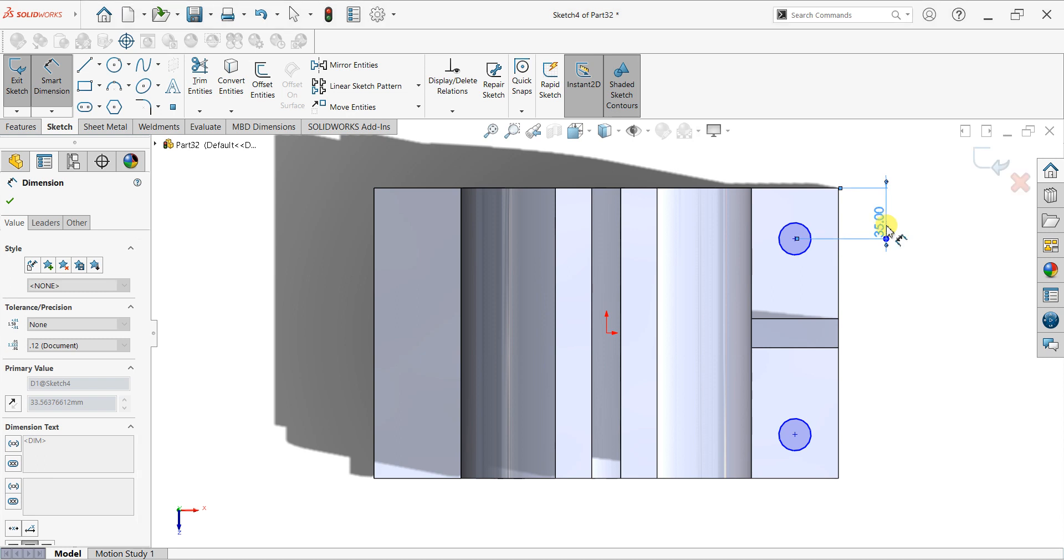
Step: Dimension the lower foot circle's centre 35 mm from the opposite end edge of the foot
click(796, 446)
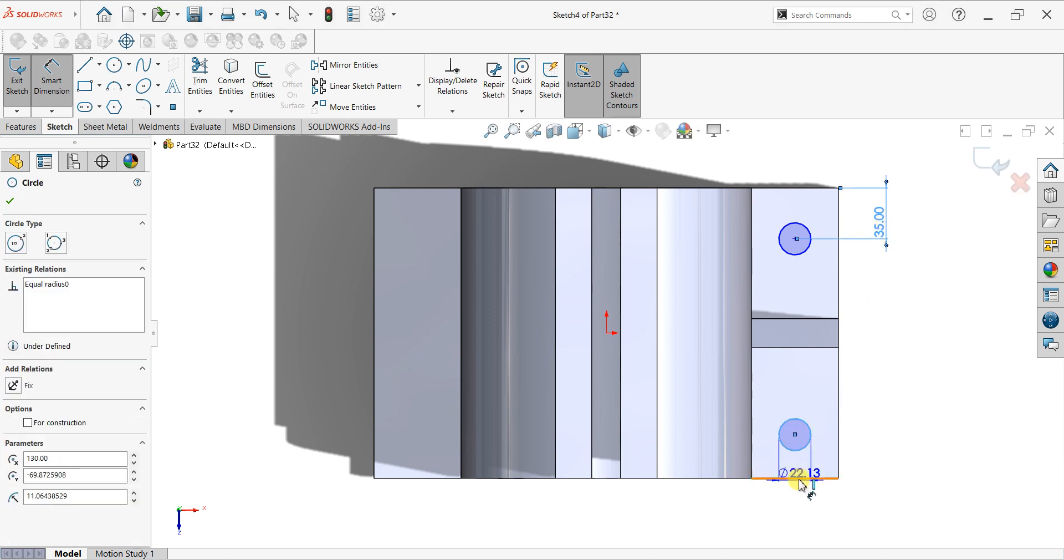
click(801, 478)
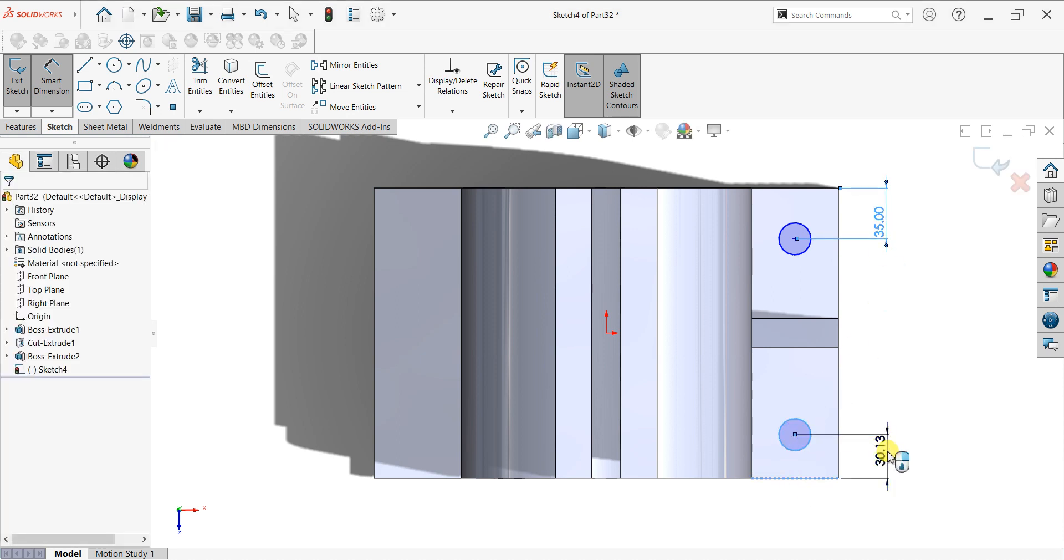
click(888, 456)
text(30)
key(Return)
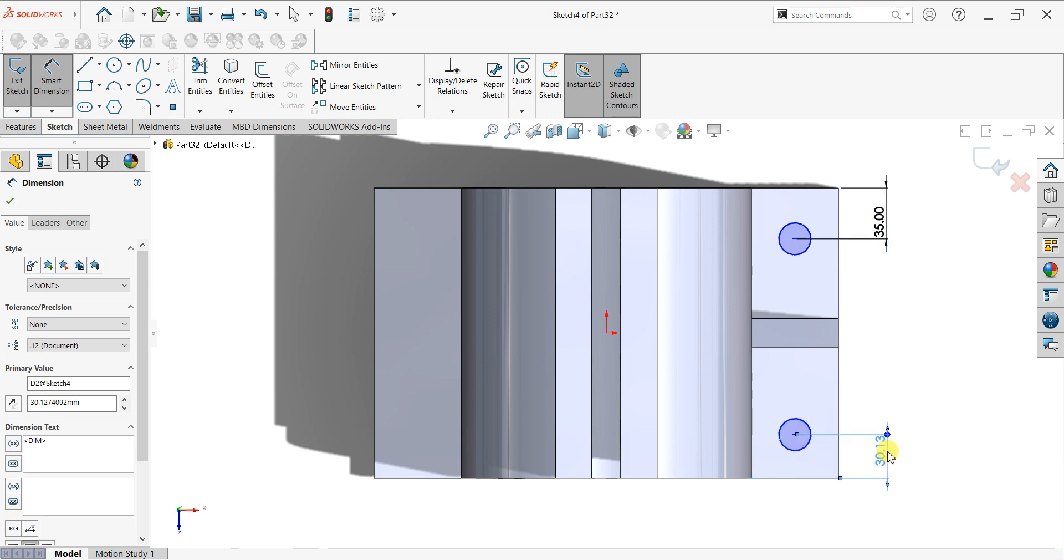
Step: Set the diameter of the equal foot circles to 23 mm
click(772, 209)
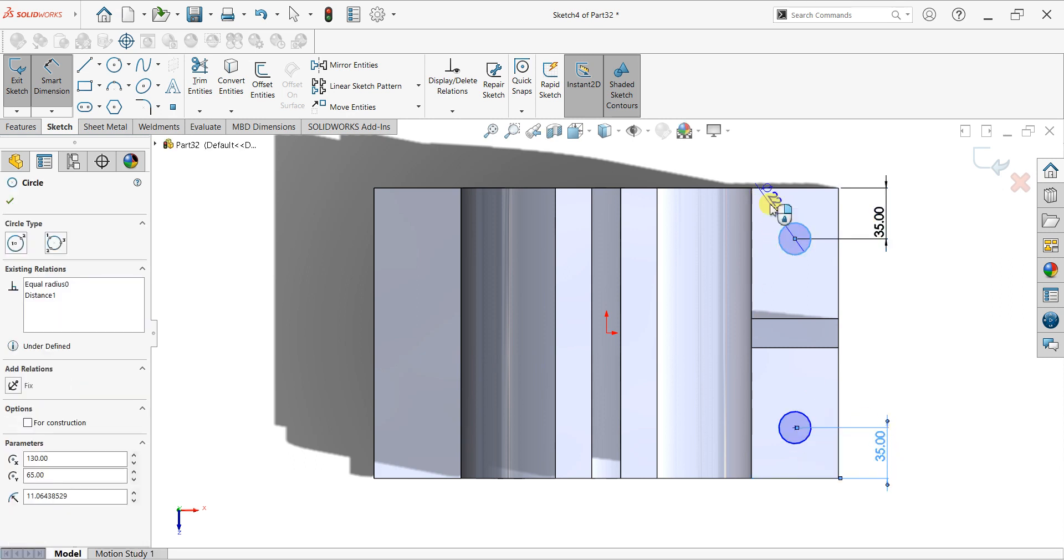
click(764, 160)
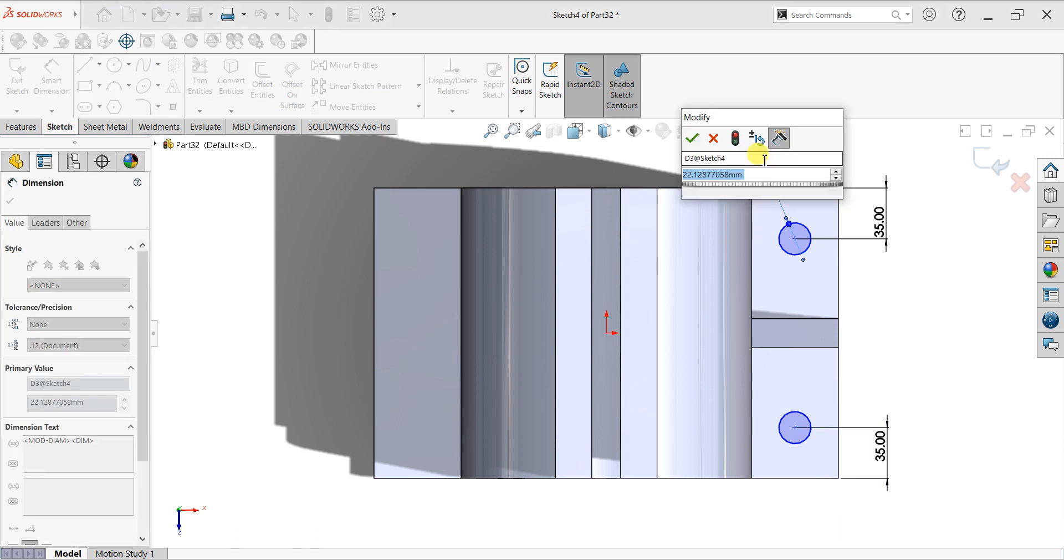
text(20)
key(Return)
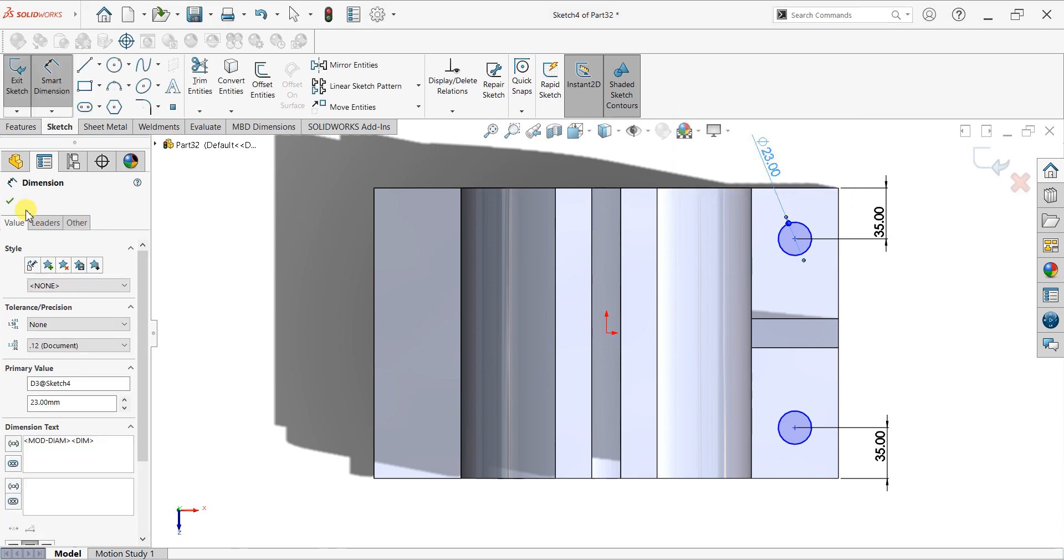
click(12, 201)
Step: Cut the two foot circles Through All as mounting holes
click(21, 126)
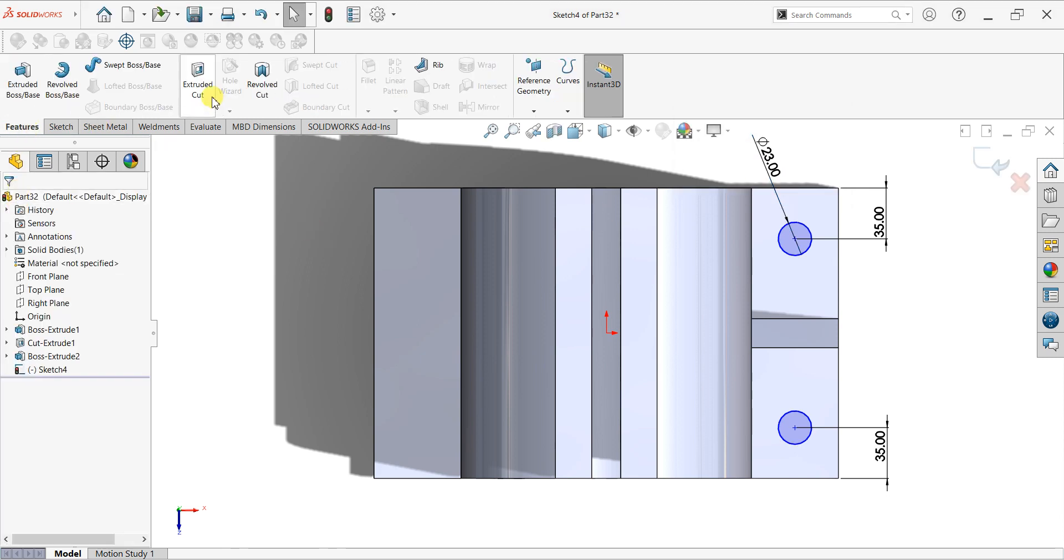
click(198, 80)
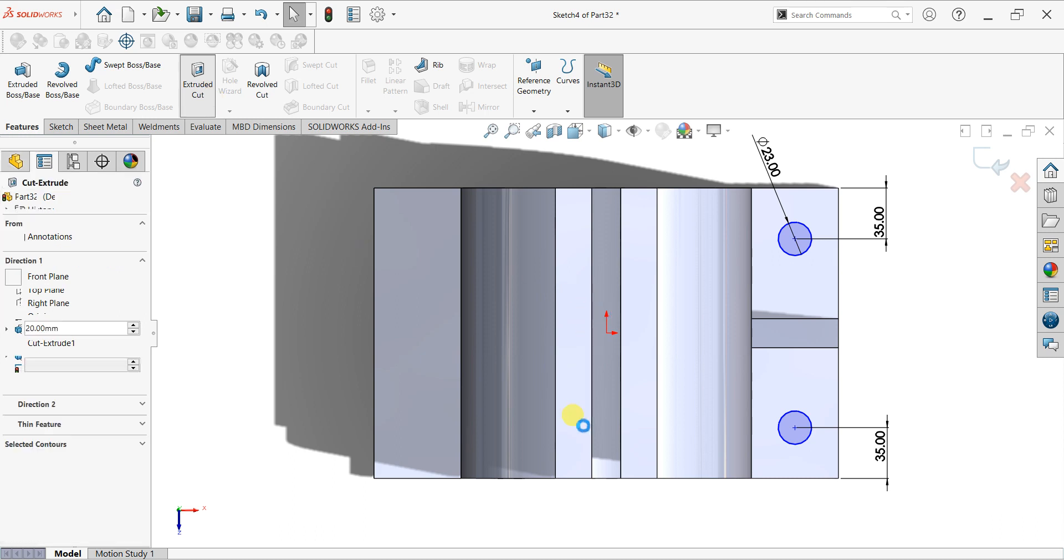
middle_drag(587, 423, 566, 359)
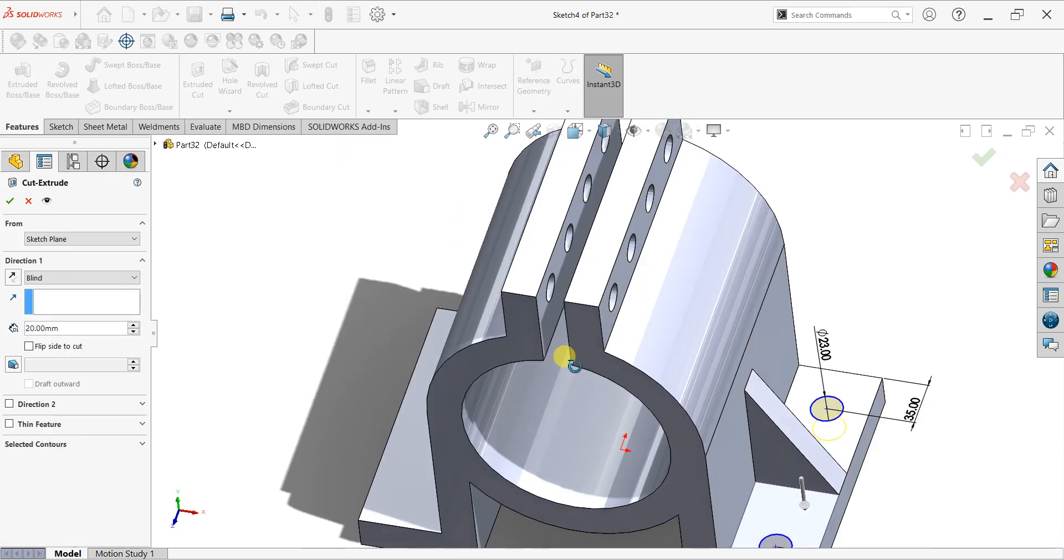
scroll(580, 362, up, 3)
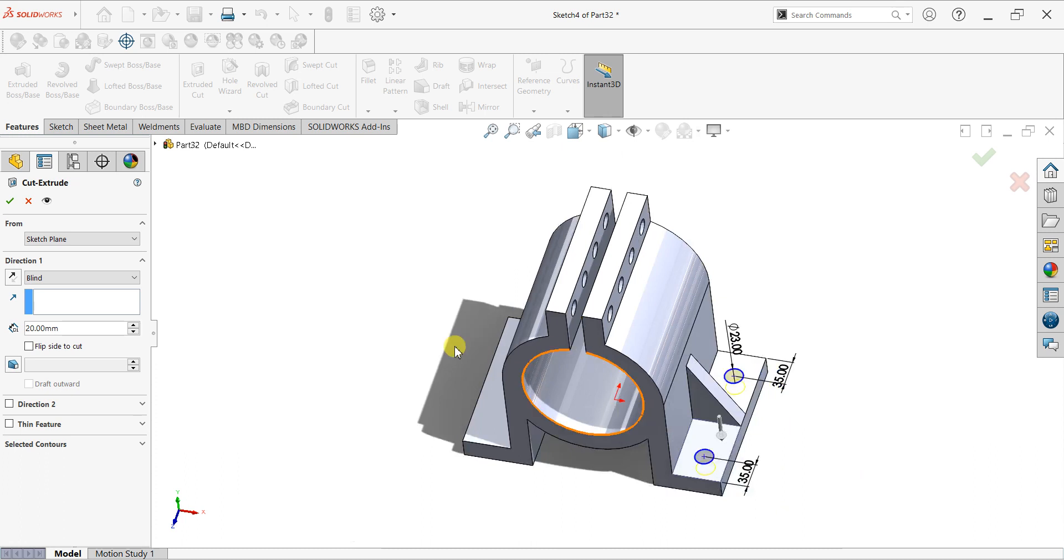
click(70, 275)
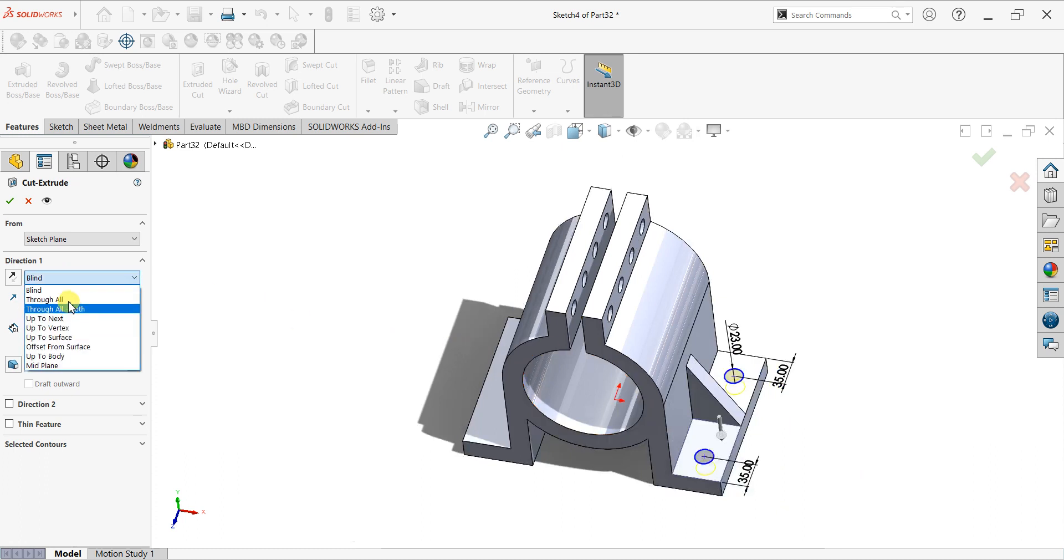
click(68, 299)
click(10, 201)
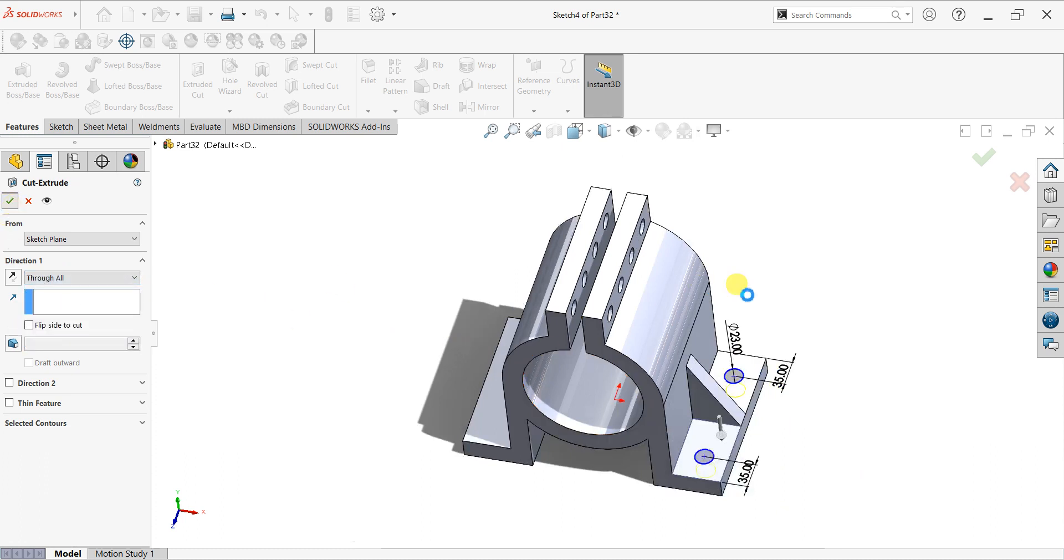
Step: Create a reference plane midway between the outer faces of the two clamp tabs
middle_drag(784, 305, 875, 332)
scroll(875, 333, down, 2)
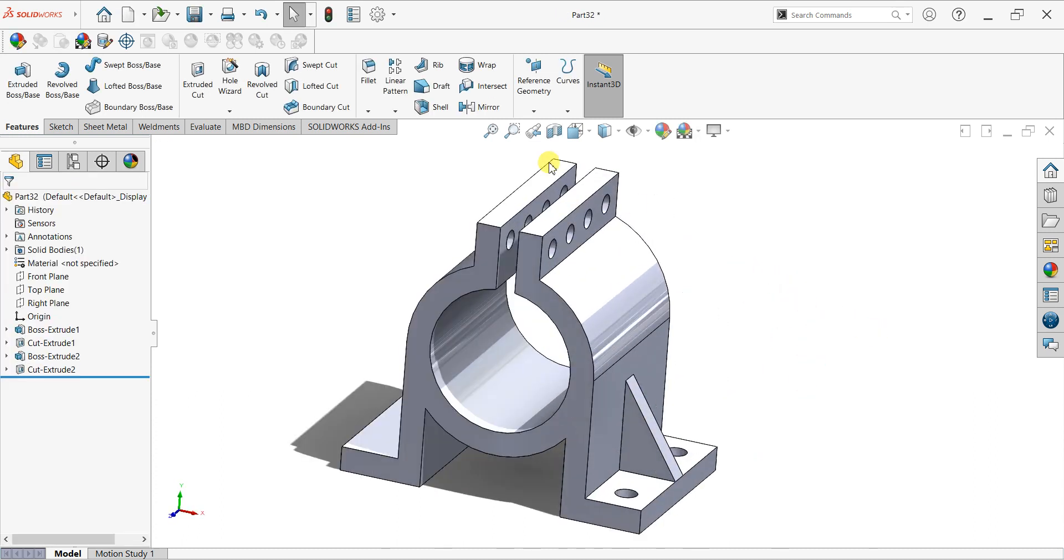
click(566, 111)
click(546, 124)
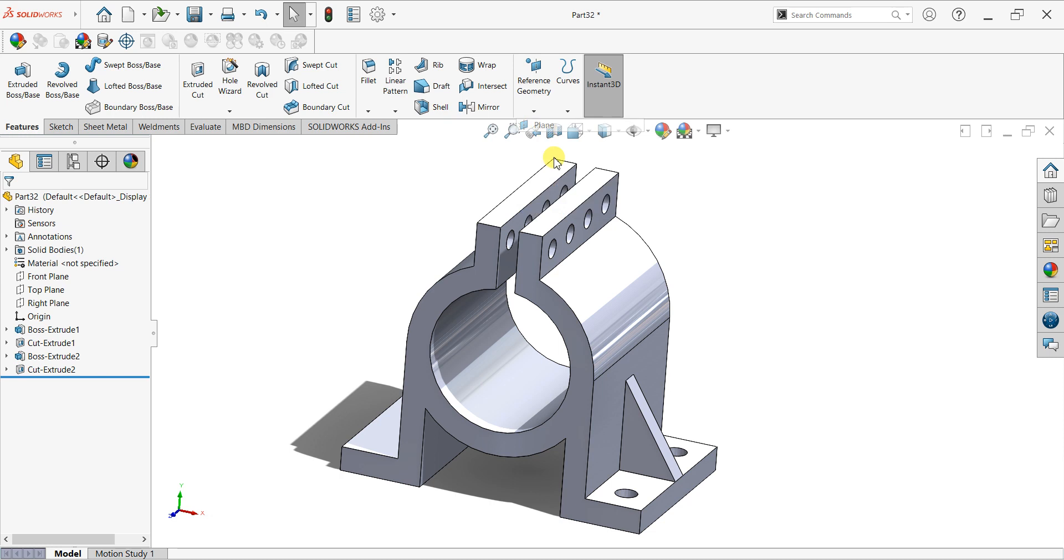
click(579, 227)
middle_drag(447, 238, 508, 237)
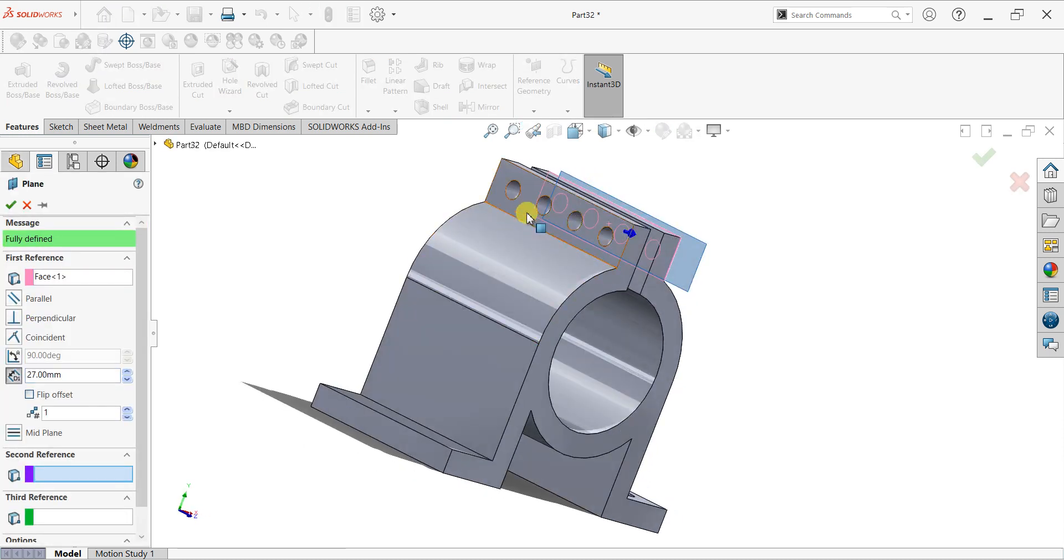
click(662, 255)
middle_drag(661, 255, 634, 232)
click(10, 204)
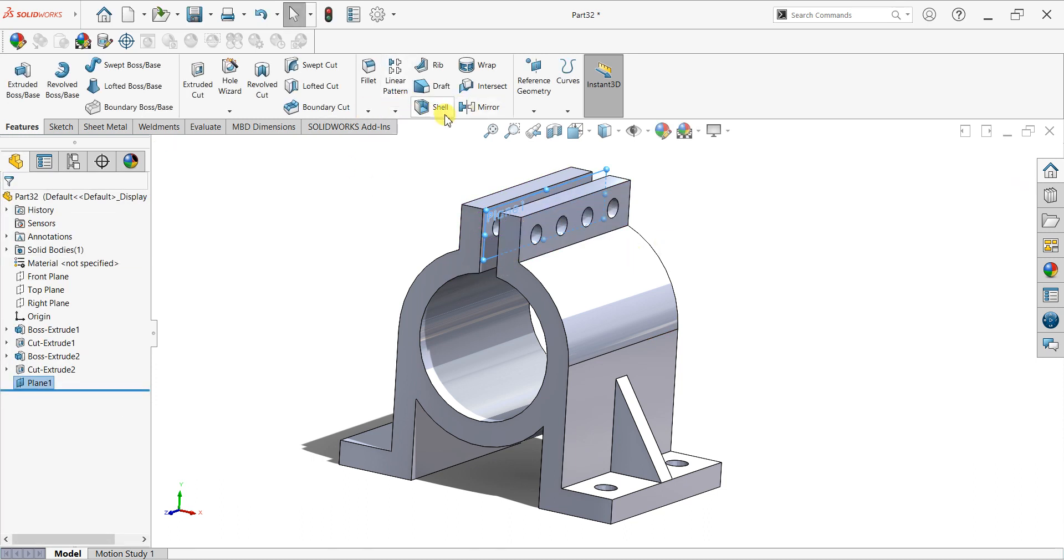
Step: Mirror the foot's hole cut and the triangular rib about the mid plane between the tabs
click(483, 107)
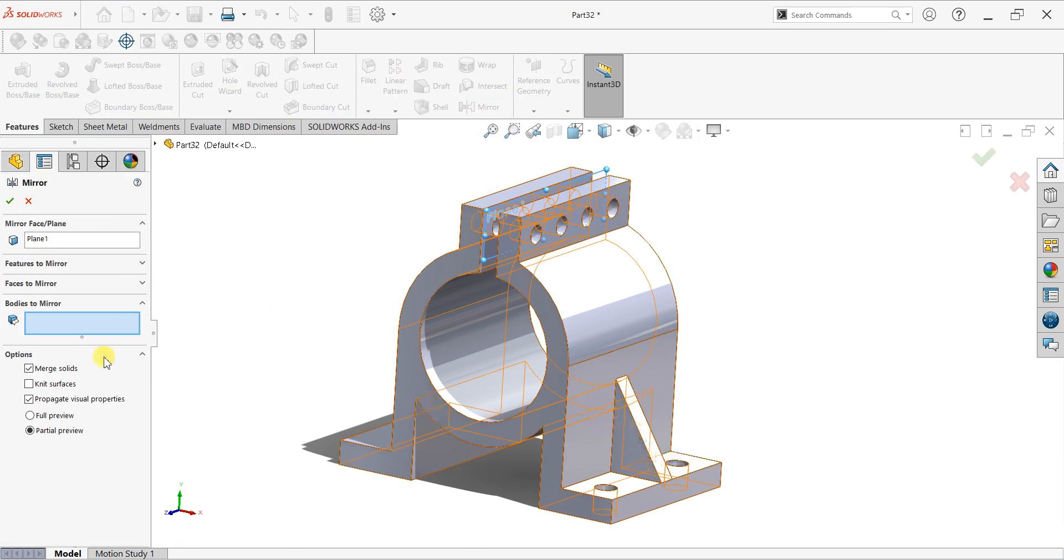
click(29, 264)
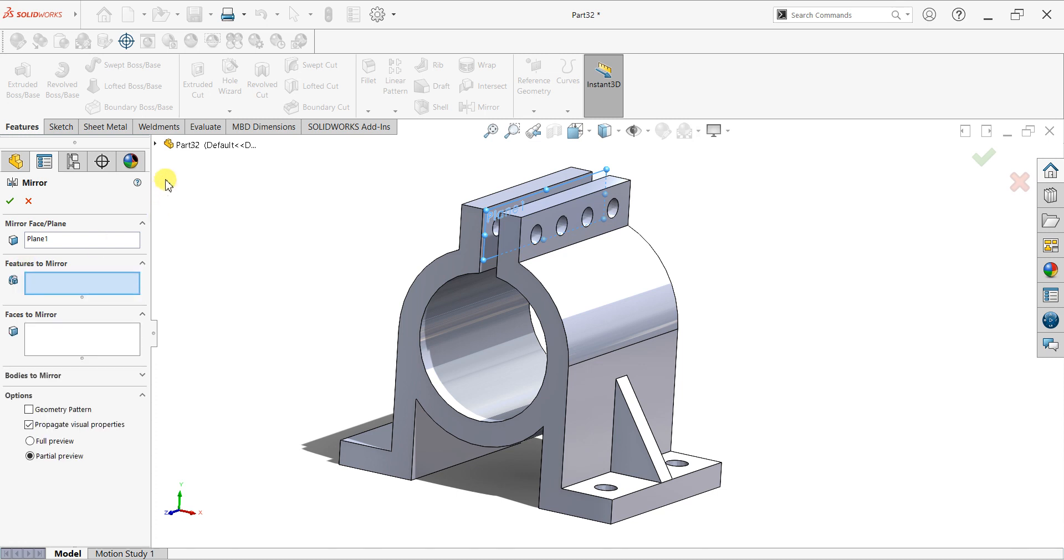
click(155, 145)
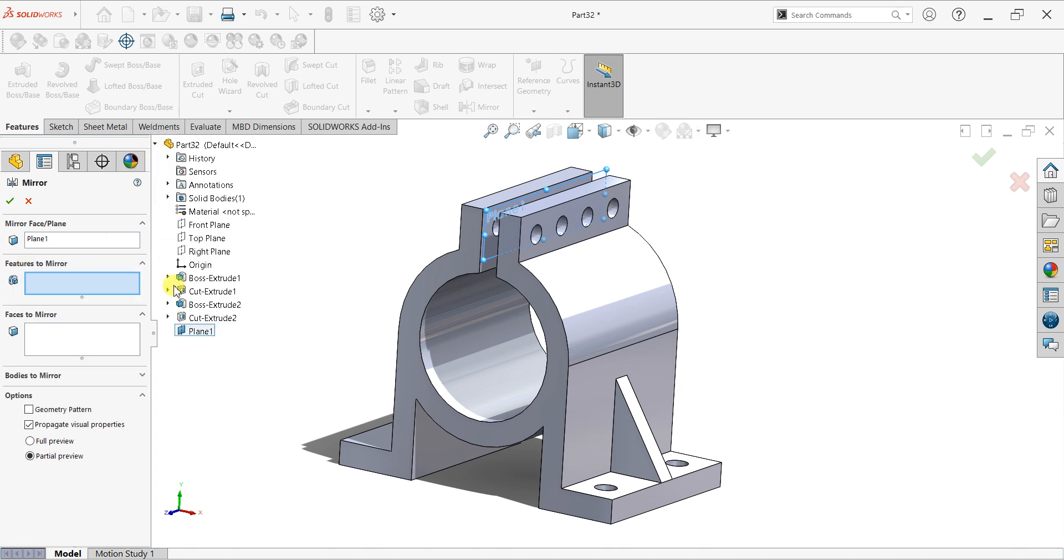
click(192, 319)
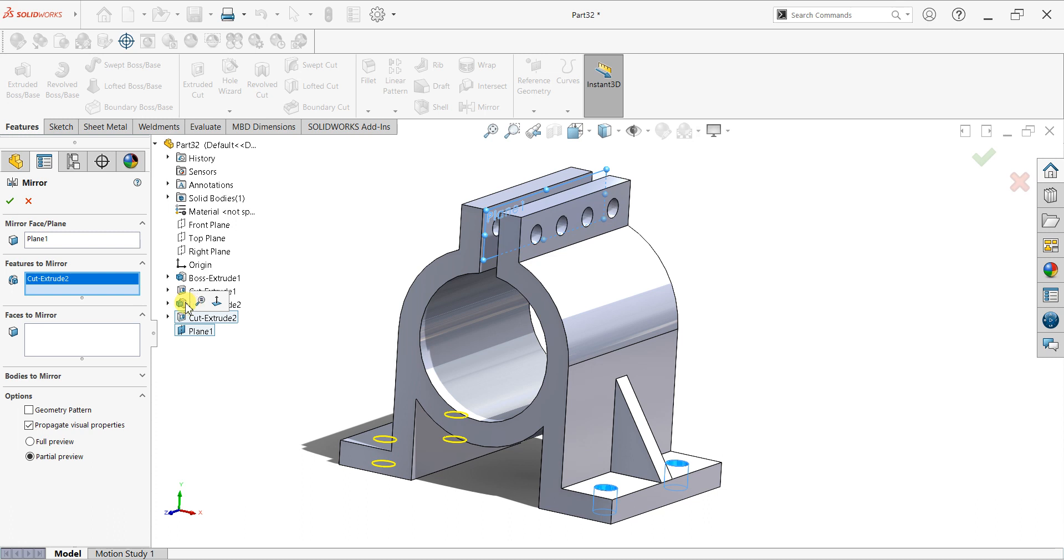
mouse_move(392, 379)
middle_down()
mouse_move(421, 388)
mouse_move(411, 386)
middle_up()
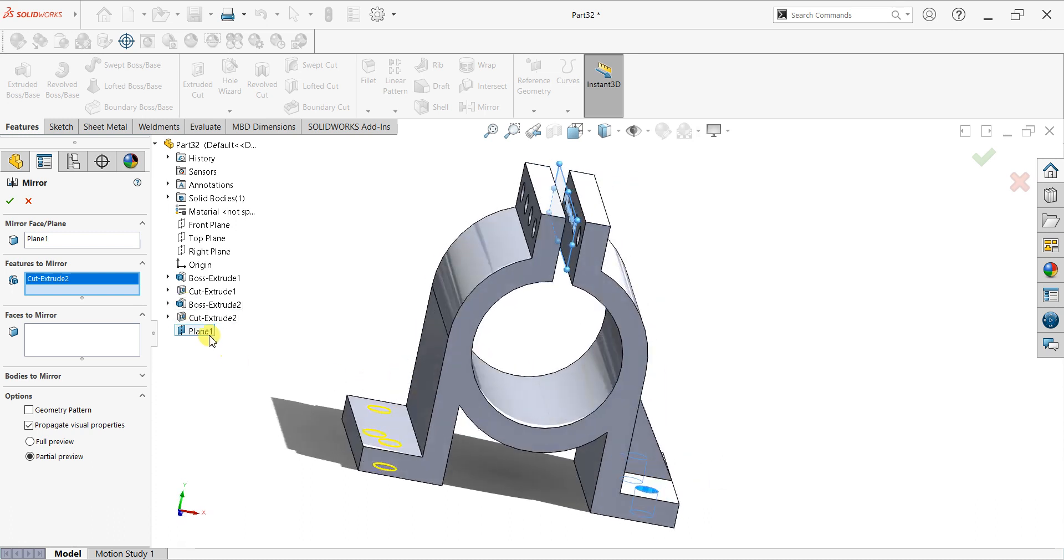
click(205, 306)
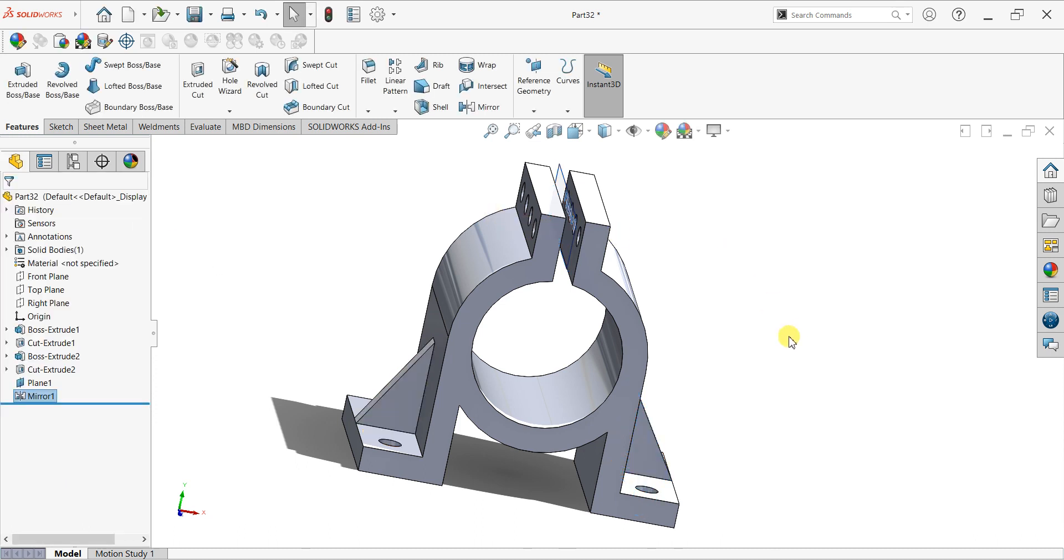
click(792, 363)
Step: Hide the reference plane between the two tabs
middle_drag(793, 365, 774, 353)
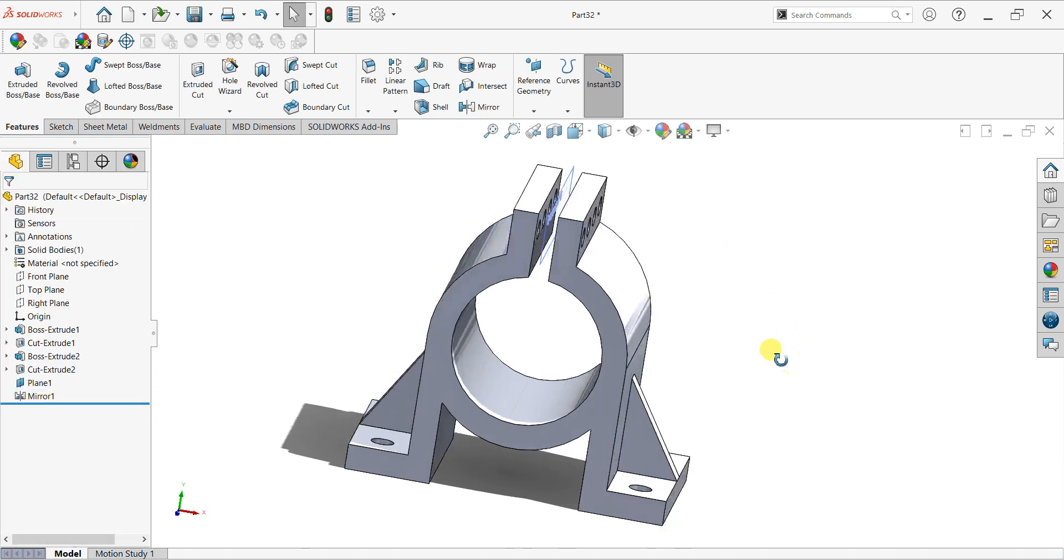
click(566, 186)
click(720, 287)
middle_drag(720, 288, 703, 302)
Step: Show the bracket in isometric view and turn off its shadows
key(space)
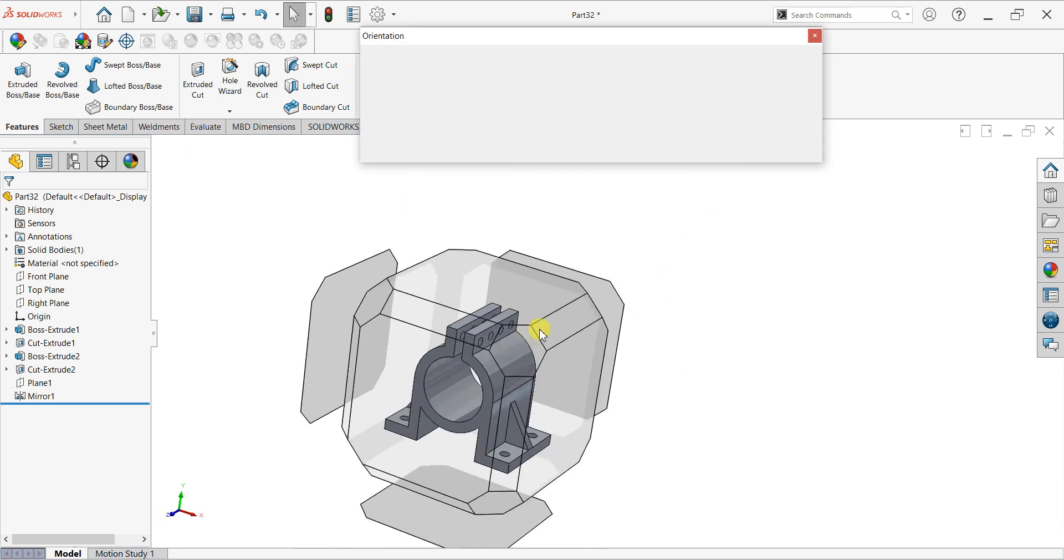
click(514, 361)
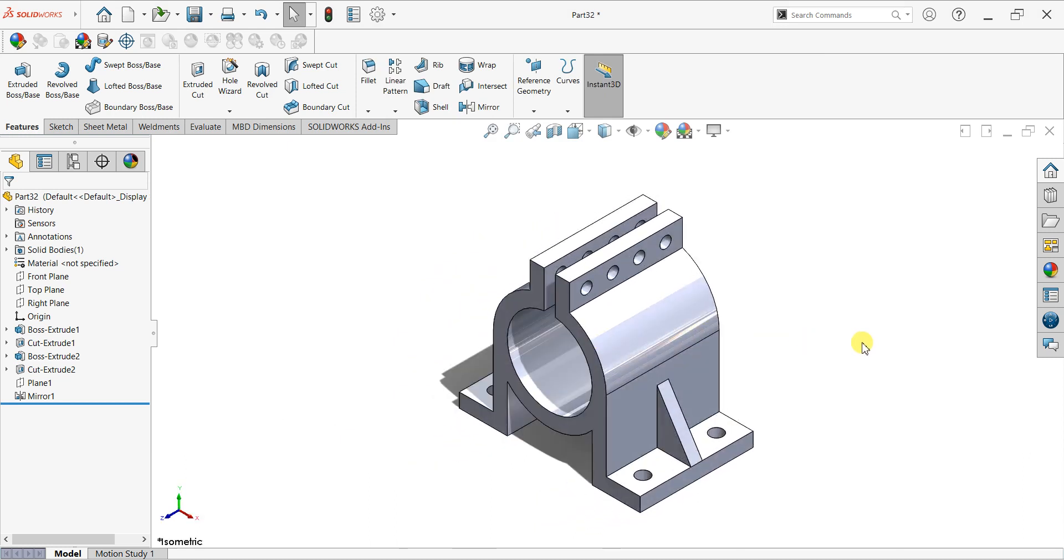
click(722, 137)
click(726, 166)
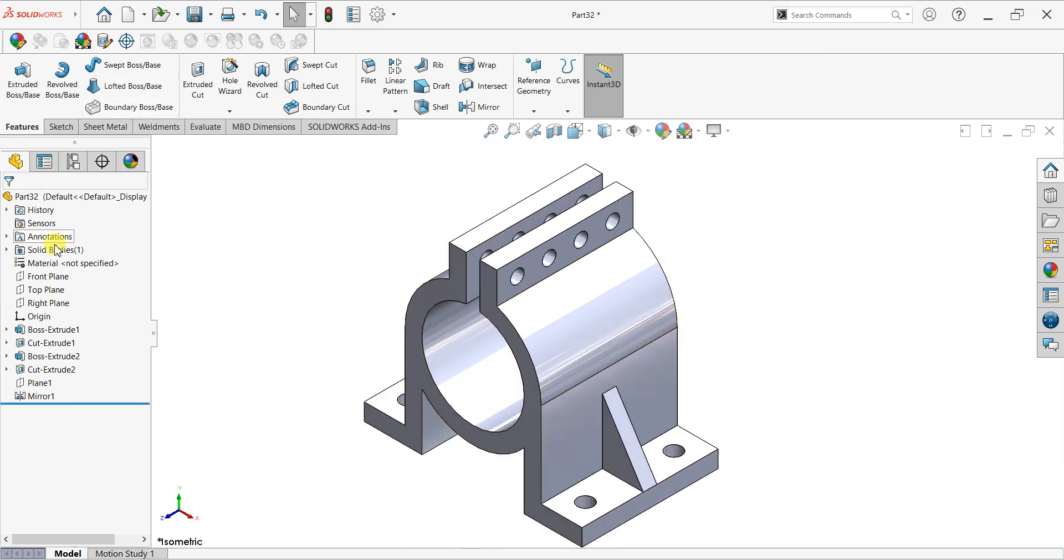
Step: Apply the material AISI 347 Annealed Stainless Steel (SS) to the part
click(86, 269)
right_click(92, 266)
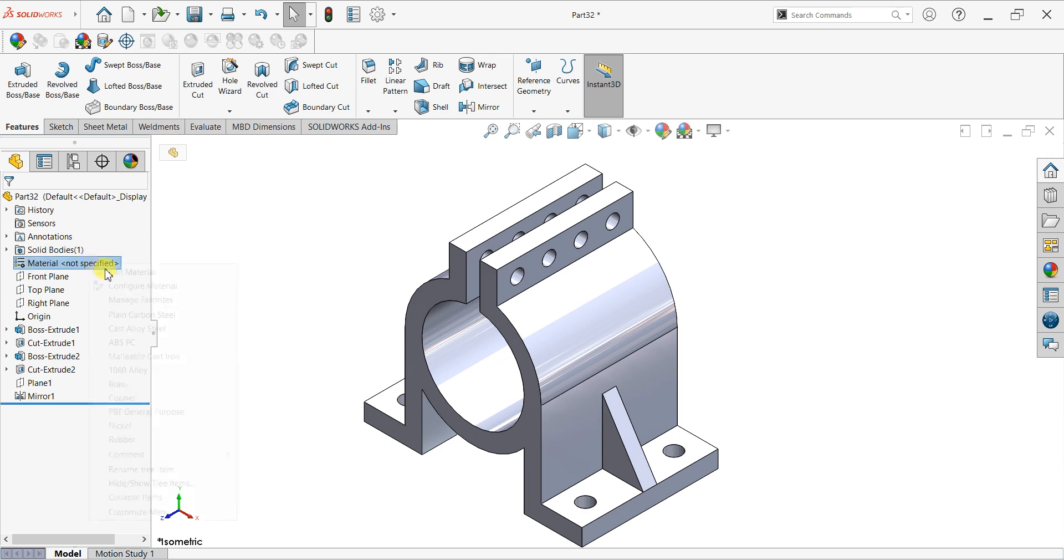
click(287, 291)
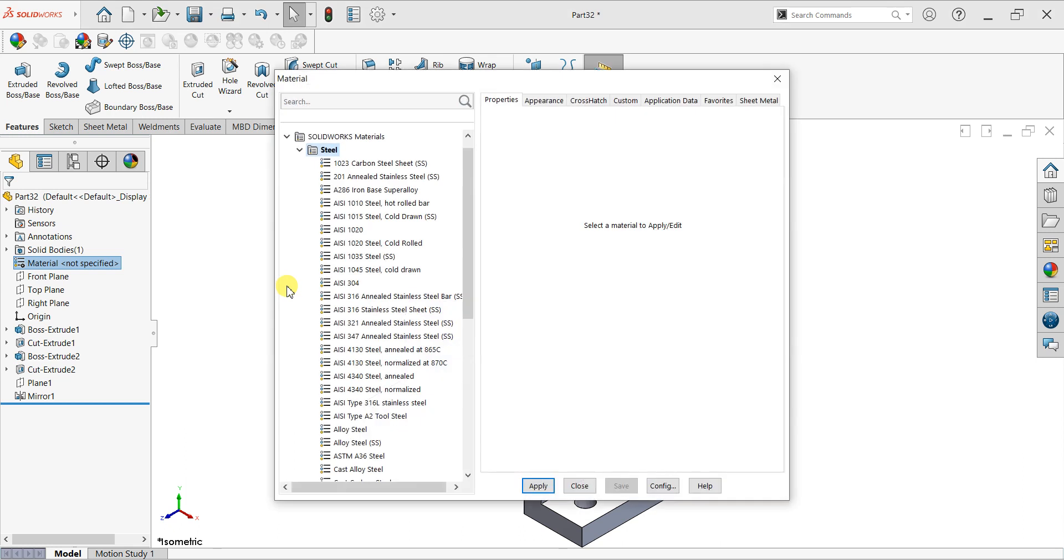
click(387, 337)
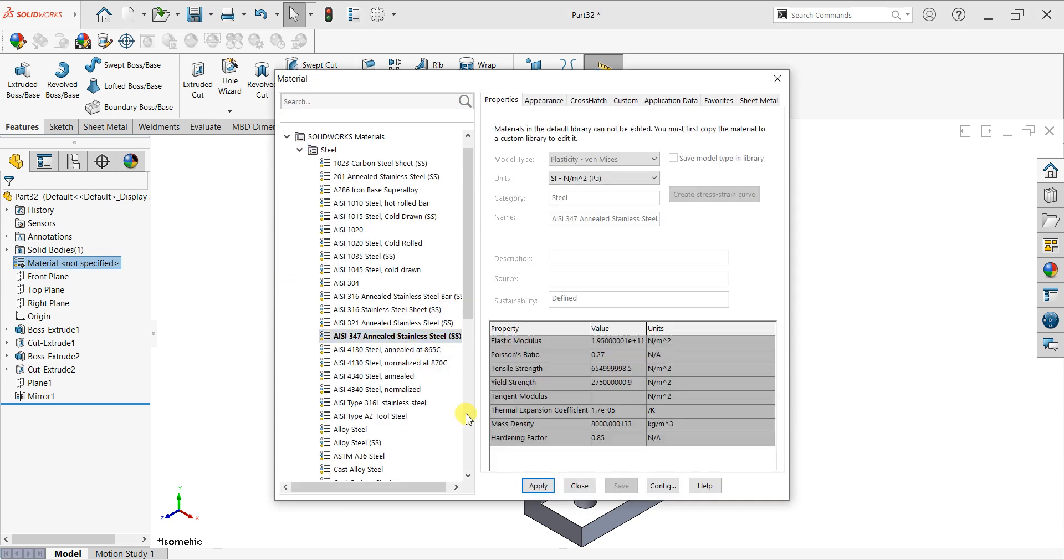
click(539, 487)
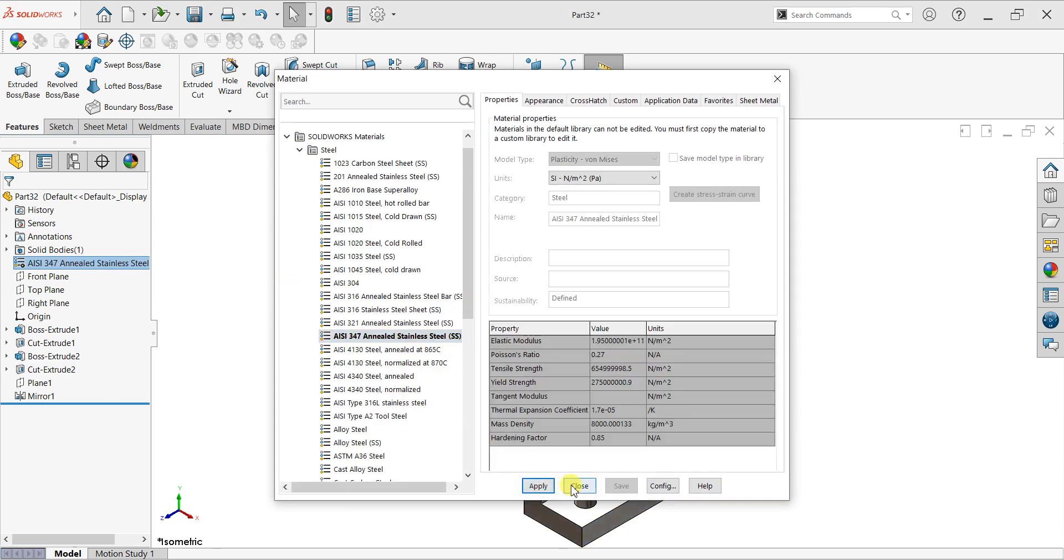
click(795, 363)
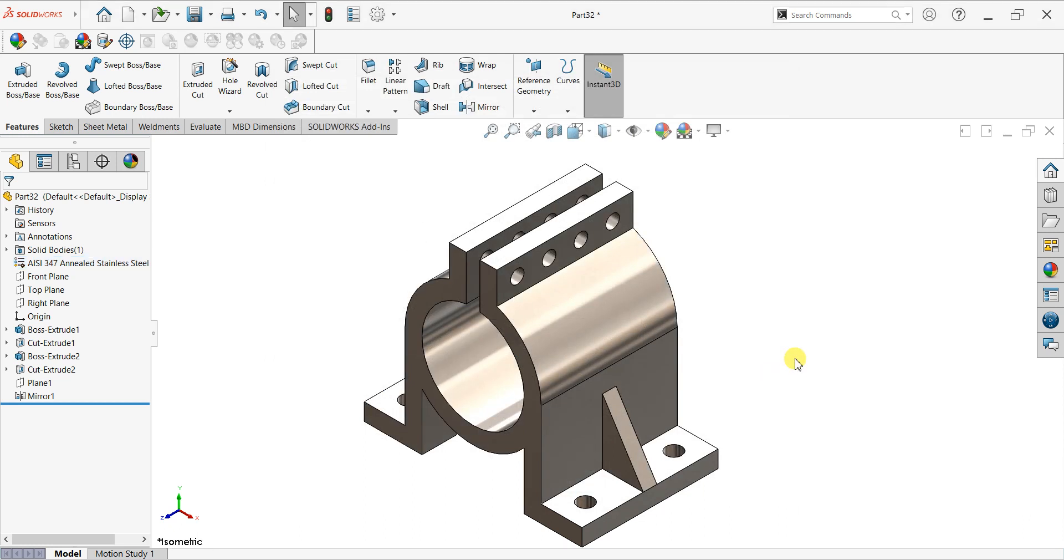
Step: Inspect the finished bracket from the opposite side in an isometric corner view
middle_drag(721, 426, 608, 553)
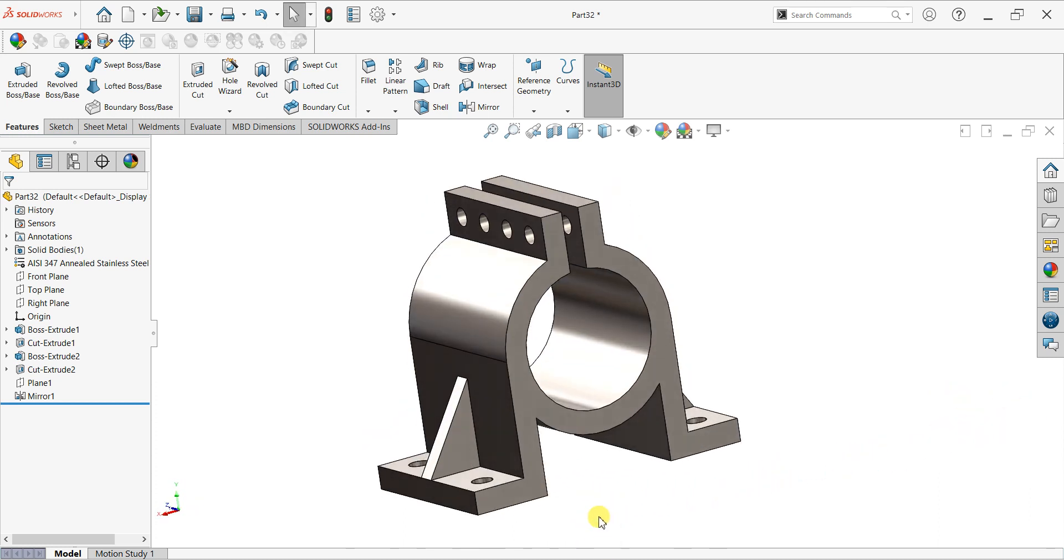
key(space)
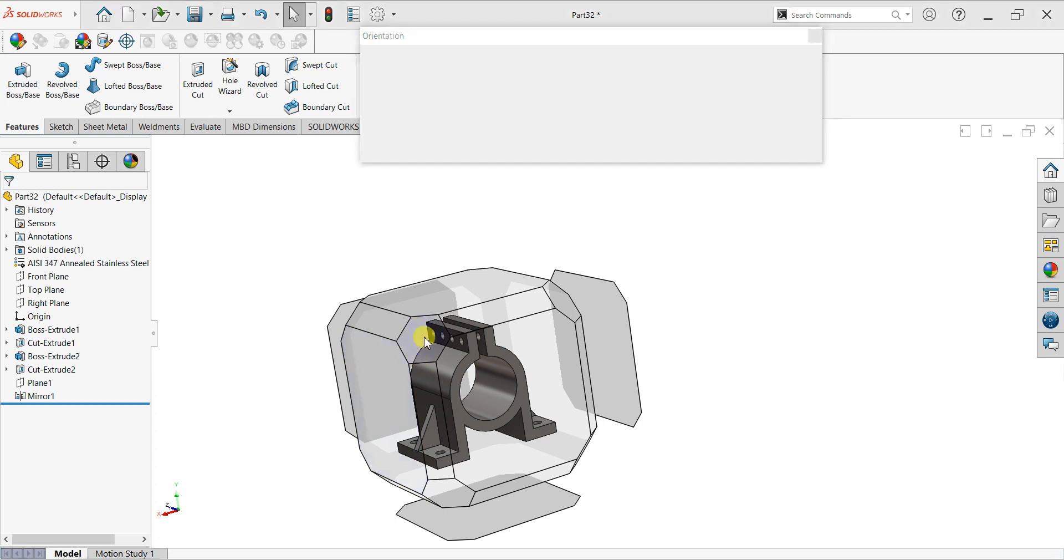
click(424, 337)
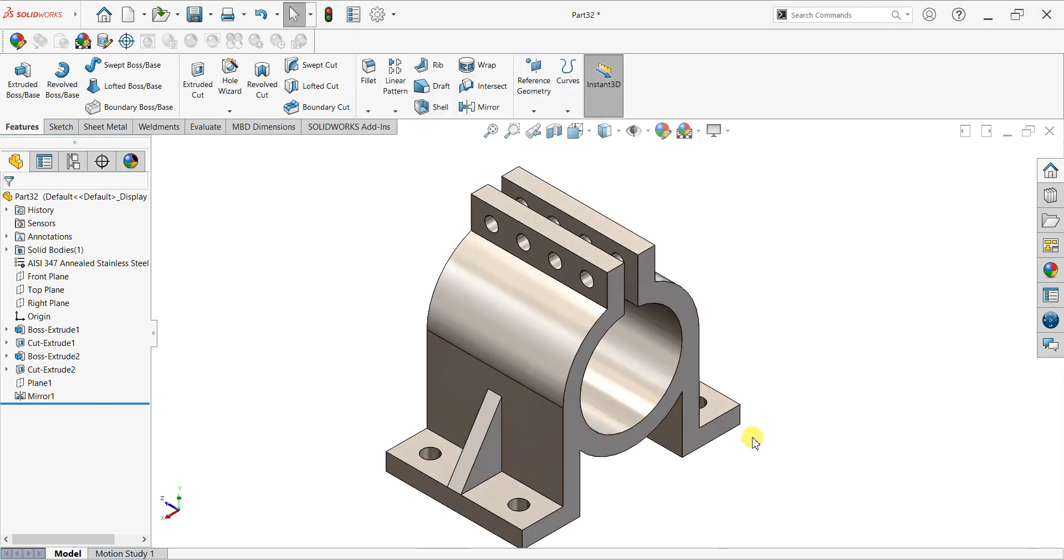